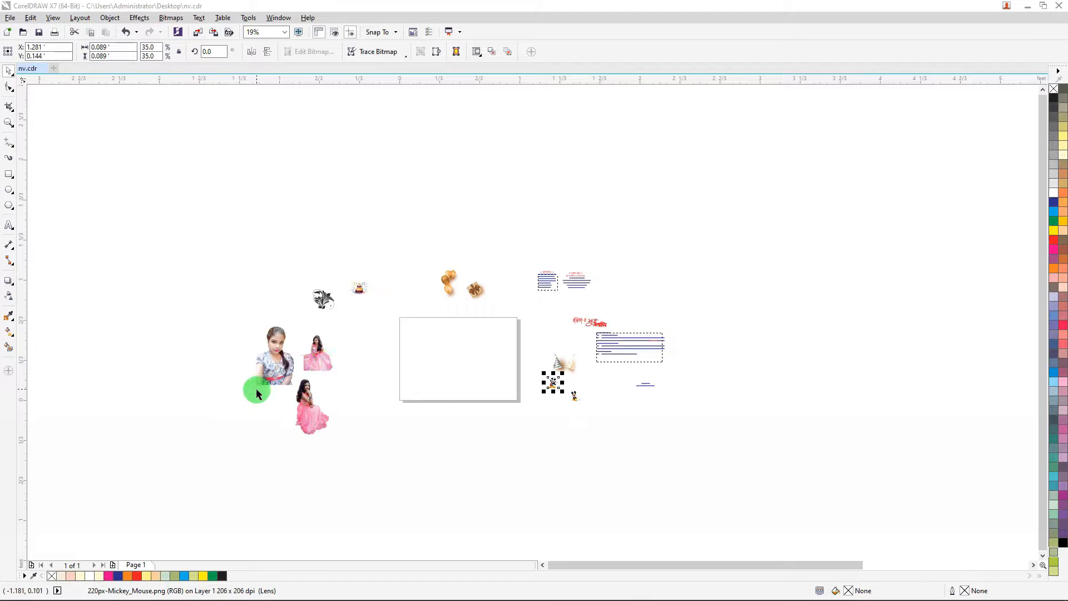
# Examine the portrait photos, floral ornament, birthday cake, balloons, gift box and Bengali text blocks placed around the page.
pyautogui.scroll(3, 256, 388)
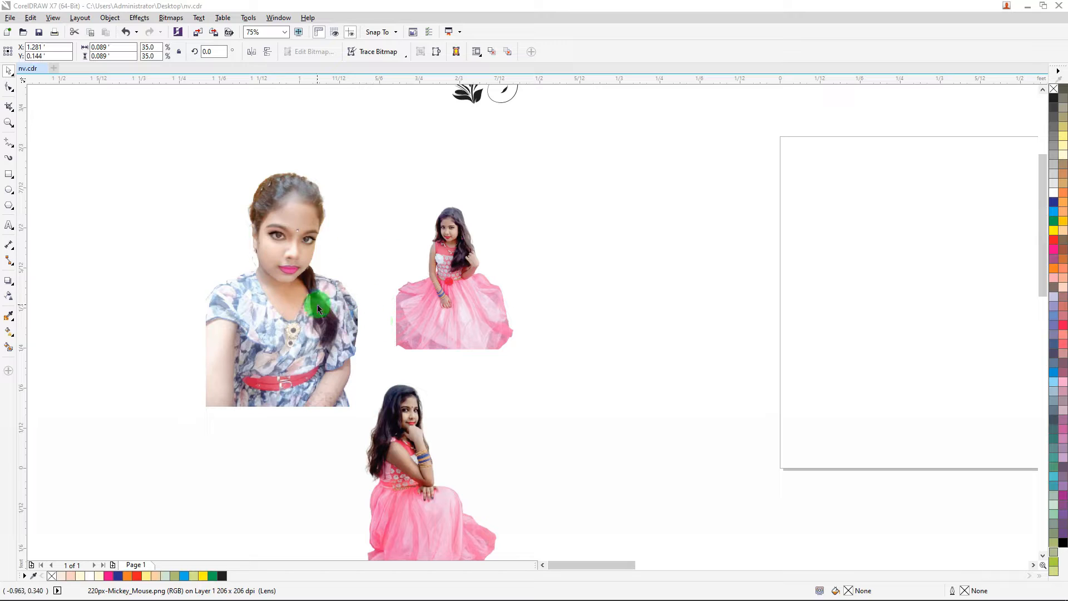
pyautogui.scroll(-3, 317, 300)
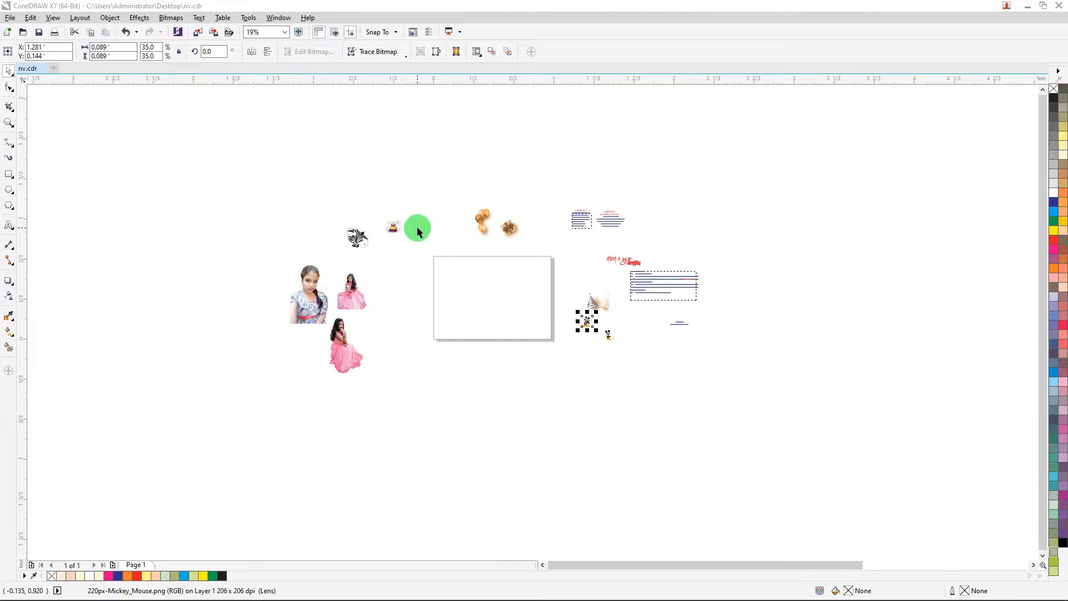
pyautogui.scroll(3, 399, 225)
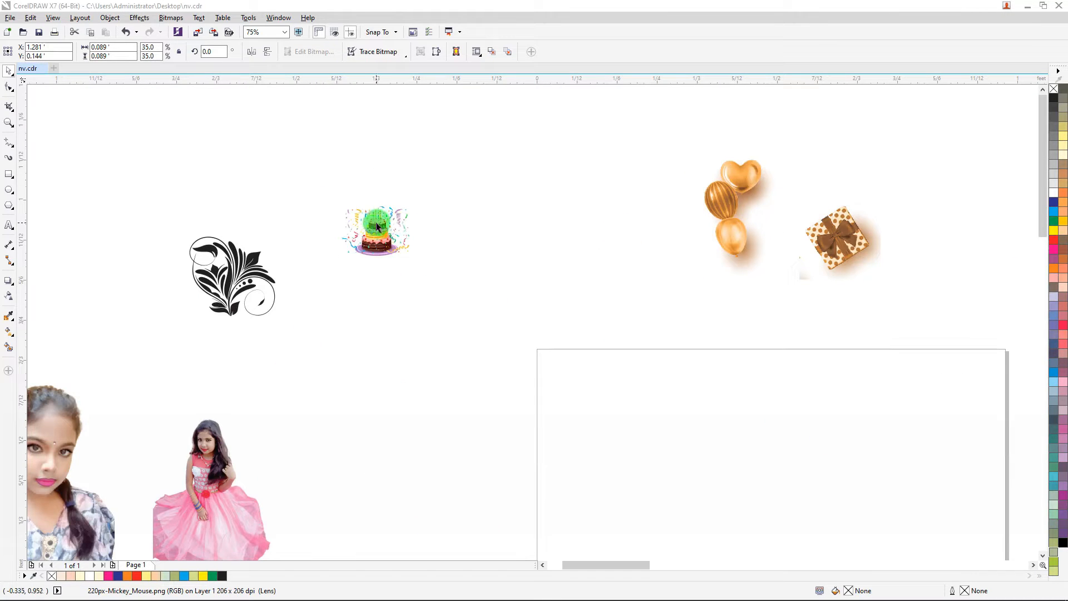
pyautogui.moveTo(375, 231)
pyautogui.mouseDown()
pyautogui.moveTo(341, 200)
pyautogui.moveTo(365, 226)
pyautogui.mouseUp()
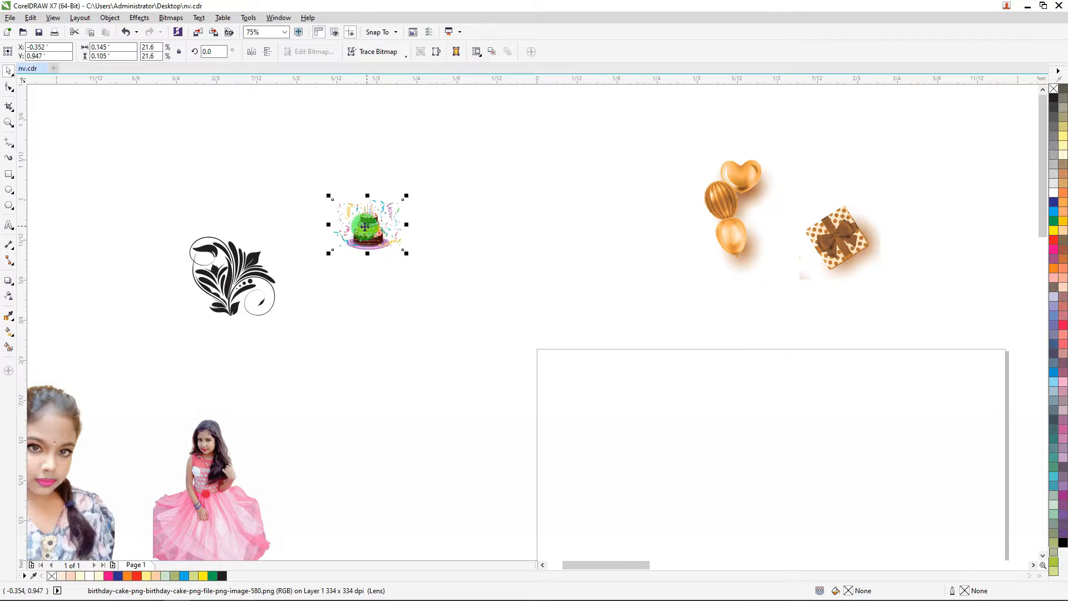
pyautogui.moveTo(224, 264)
pyautogui.mouseDown()
pyautogui.moveTo(206, 252)
pyautogui.moveTo(226, 253)
pyautogui.mouseUp()
pyautogui.scroll(-3, 550, 258)
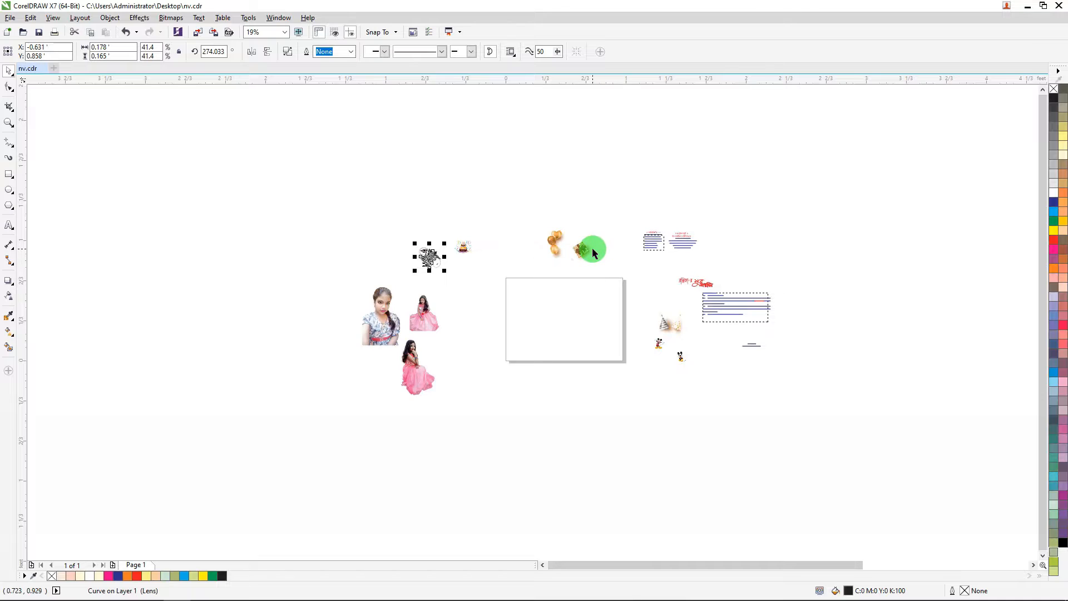
pyautogui.scroll(5, 543, 223)
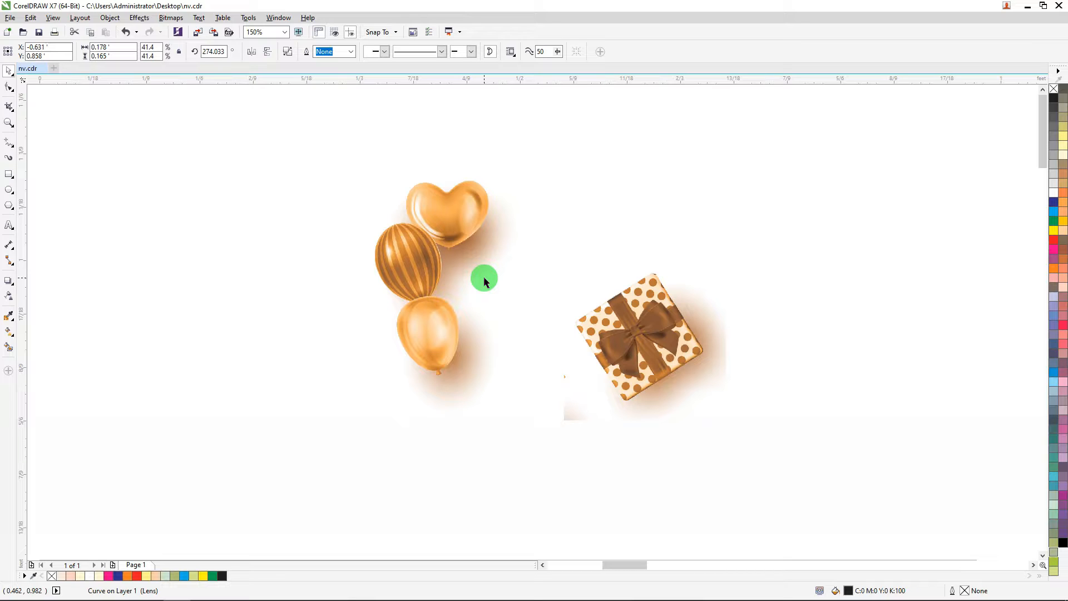
pyautogui.scroll(-5, 476, 273)
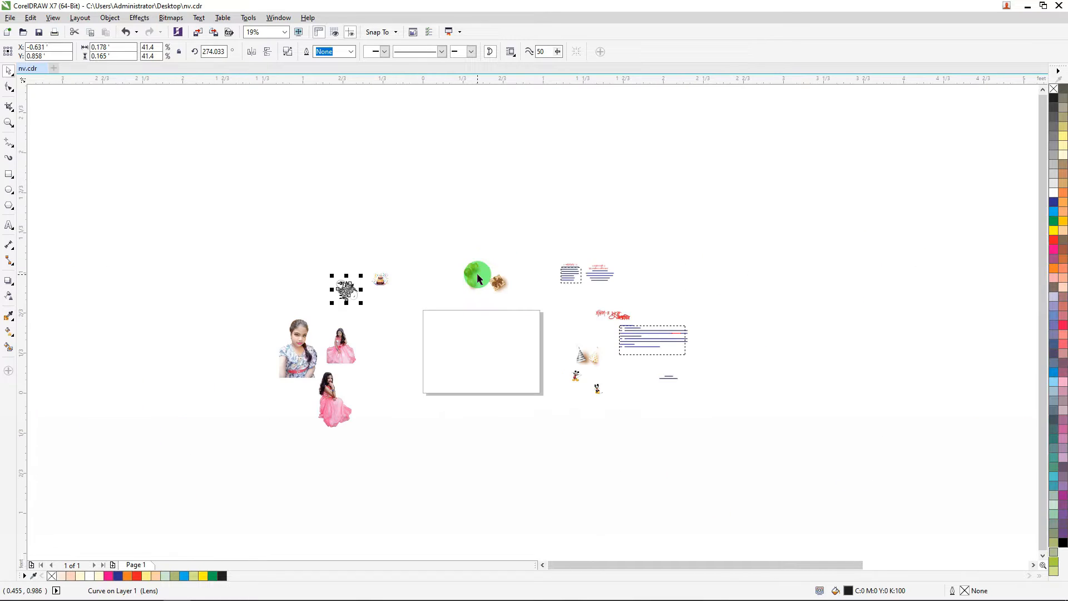
pyautogui.scroll(4, 570, 276)
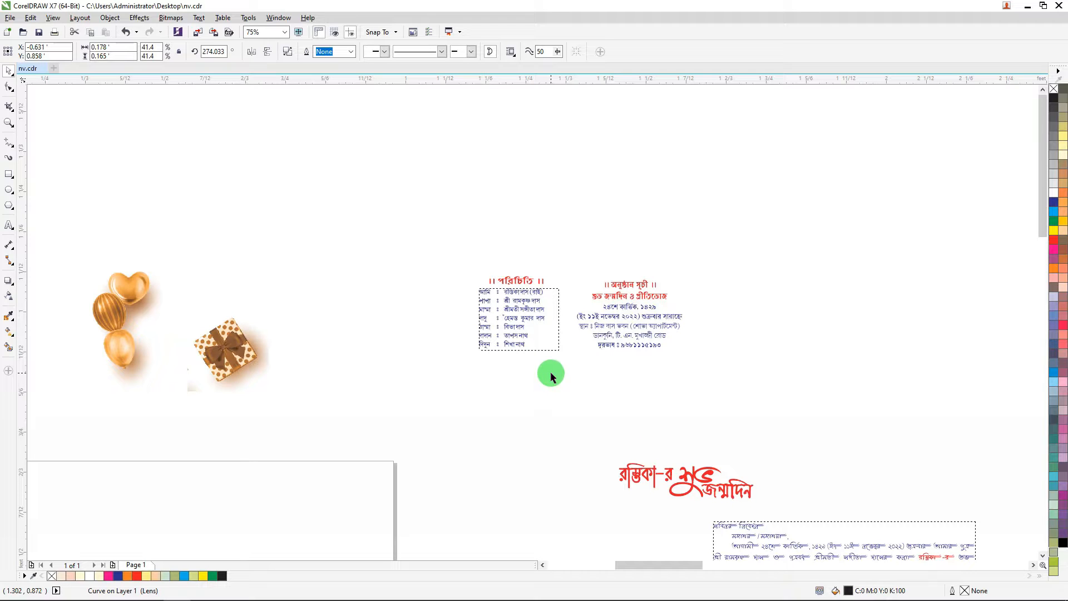
pyautogui.scroll(-4, 557, 315)
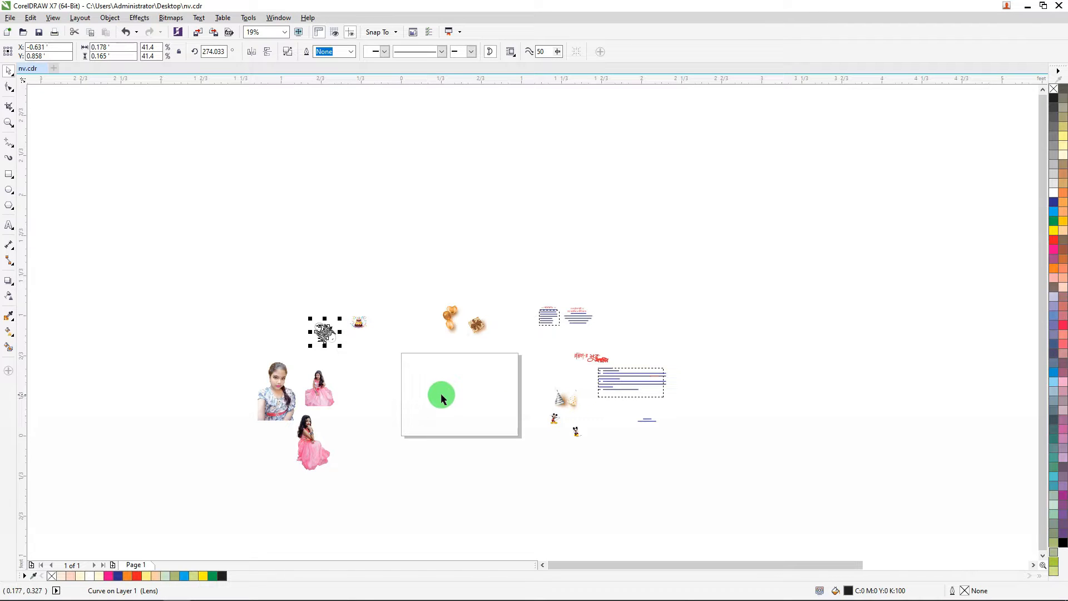
# Draw a rectangle about 0.73 by 0.47 feet inside the blank page.
pyautogui.click(10, 174)
pyautogui.scroll(3, 422, 379)
pyautogui.moveTo(412, 347); pyautogui.dragTo(587, 459)
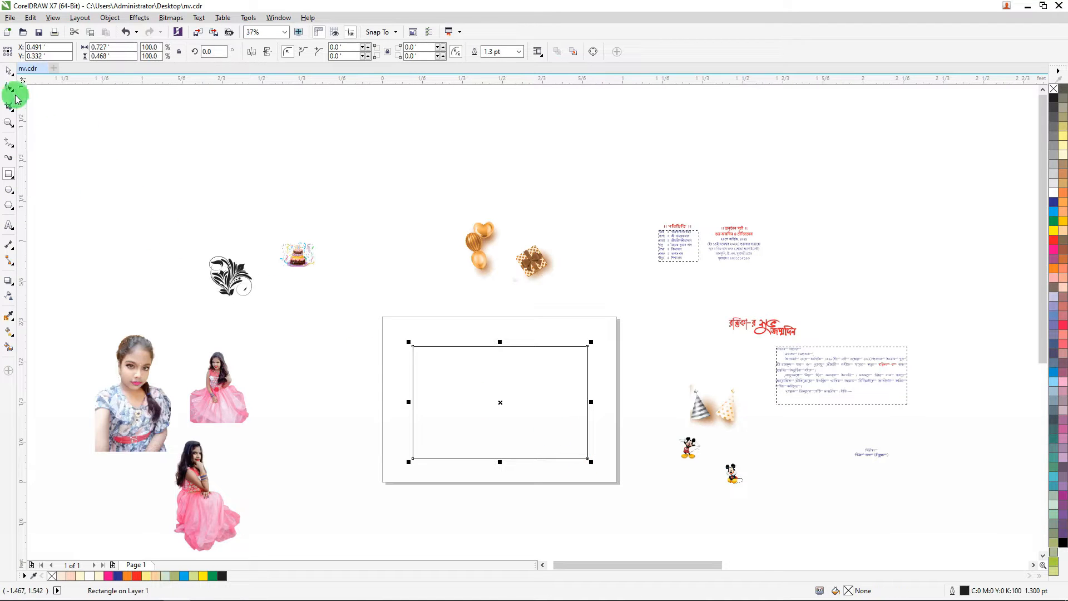
# Deselect the rectangle and change the document's drawing units to inches.
pyautogui.click(10, 73)
pyautogui.click(241, 107)
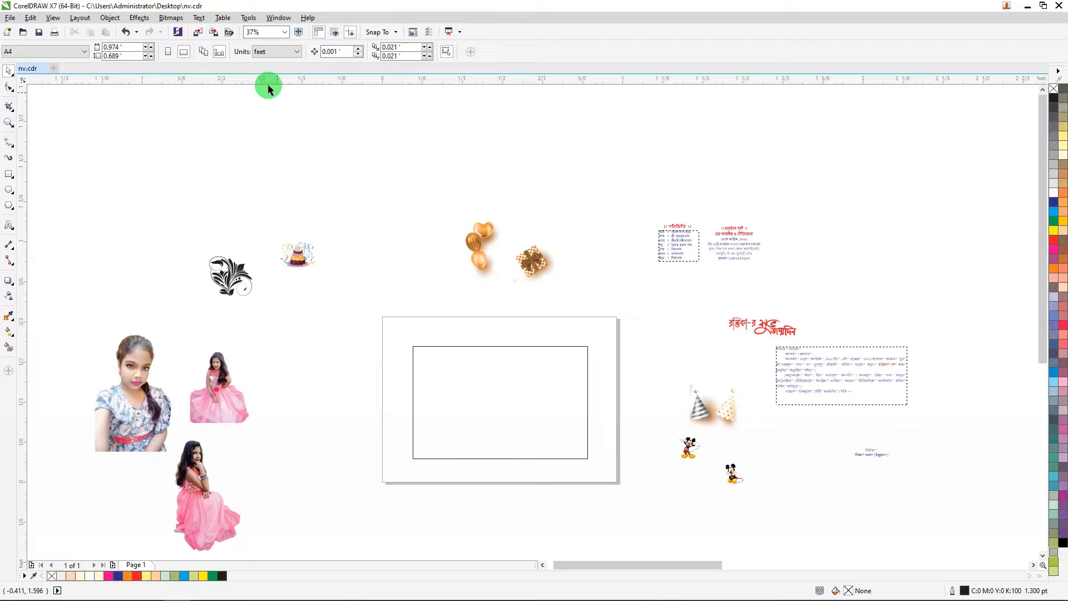
pyautogui.click(268, 53)
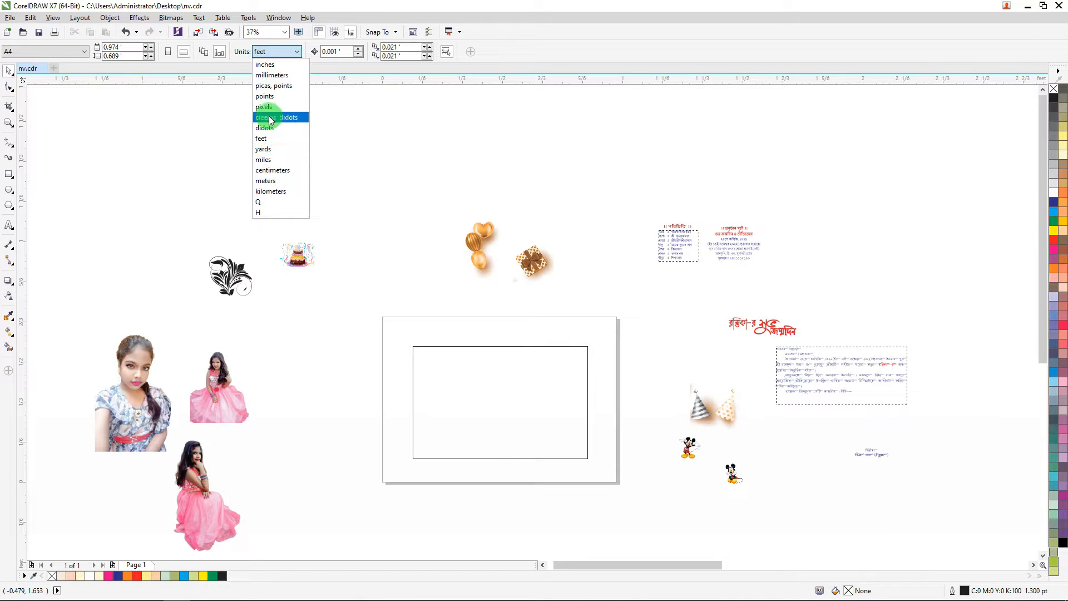
pyautogui.click(265, 65)
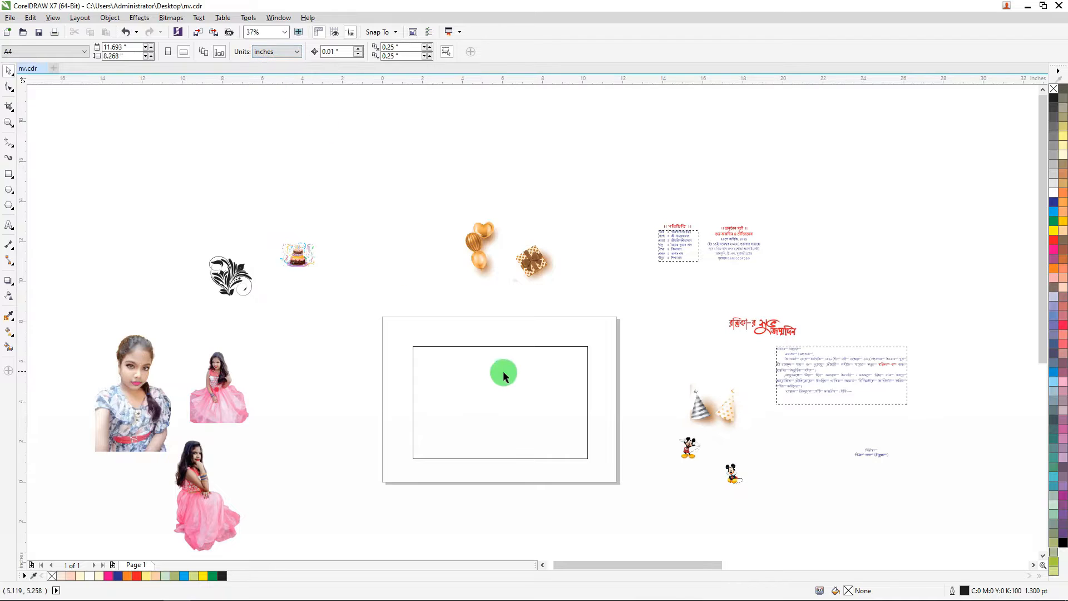
# Resize the rectangle to 8.8 by 5.8 inches and shift it slightly up and to the right on the page.
pyautogui.click(518, 404)
pyautogui.click(123, 47)
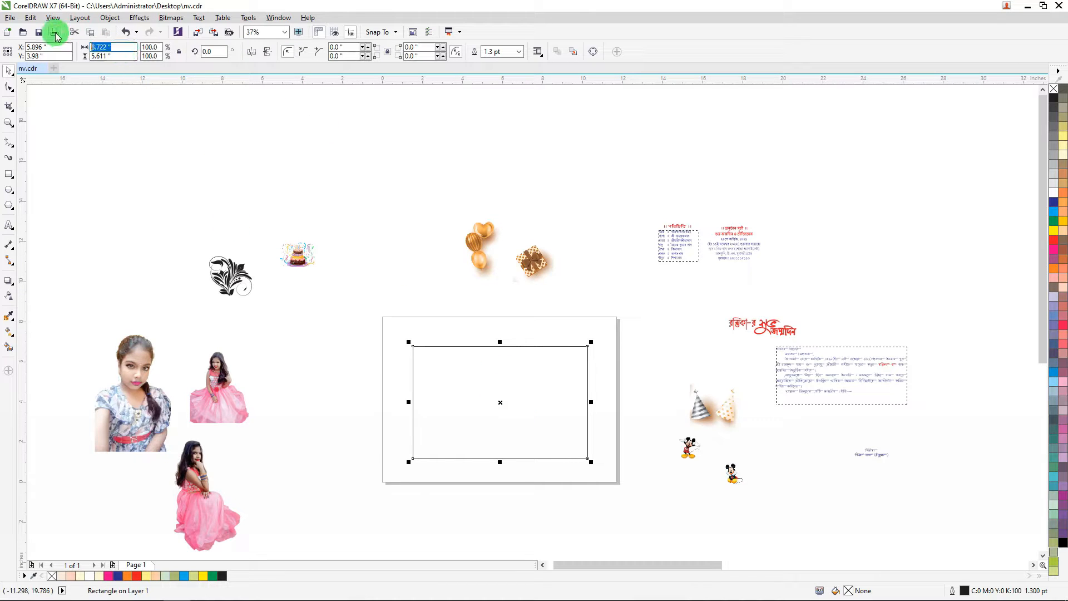
pyautogui.press('KP_Delete')
pyautogui.write('8.')
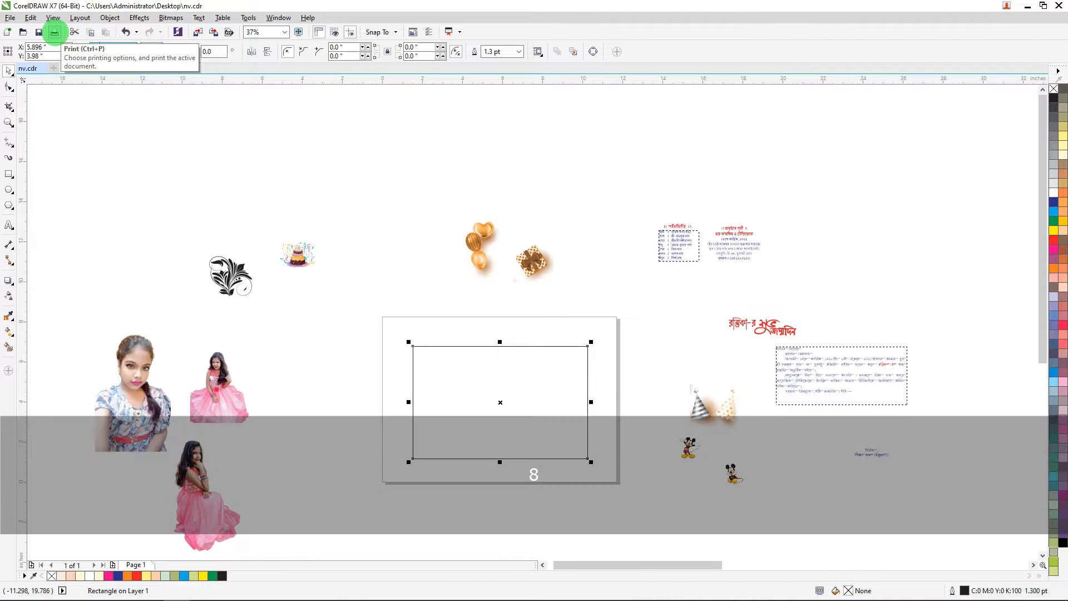
pyautogui.write('8')
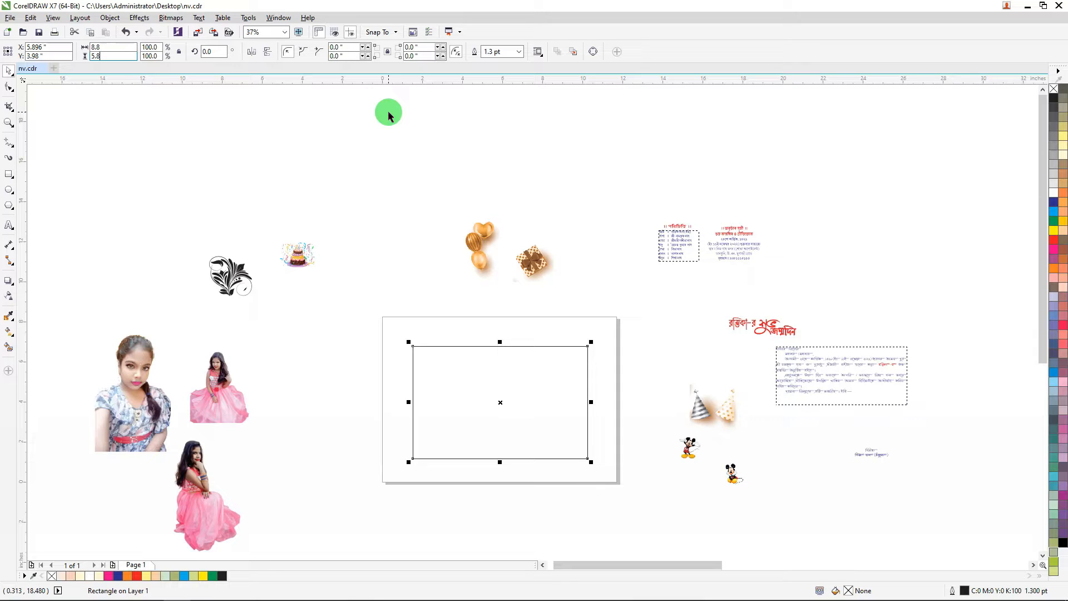
pyautogui.press('Return')
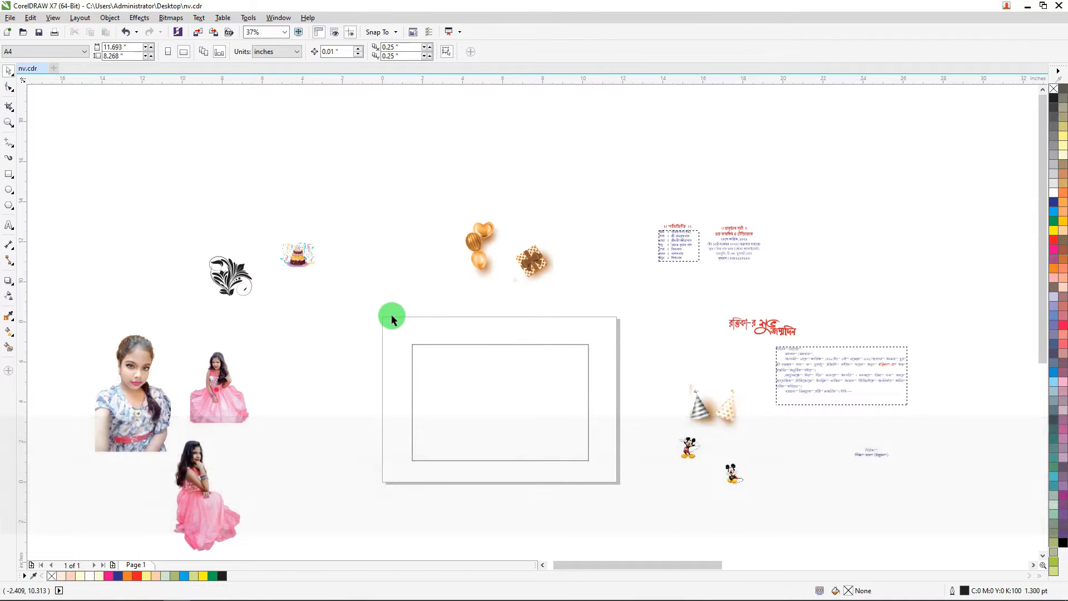
pyautogui.scroll(-2, 389, 314)
pyautogui.moveTo(443, 355); pyautogui.dragTo(447, 352)
pyautogui.scroll(2, 447, 352)
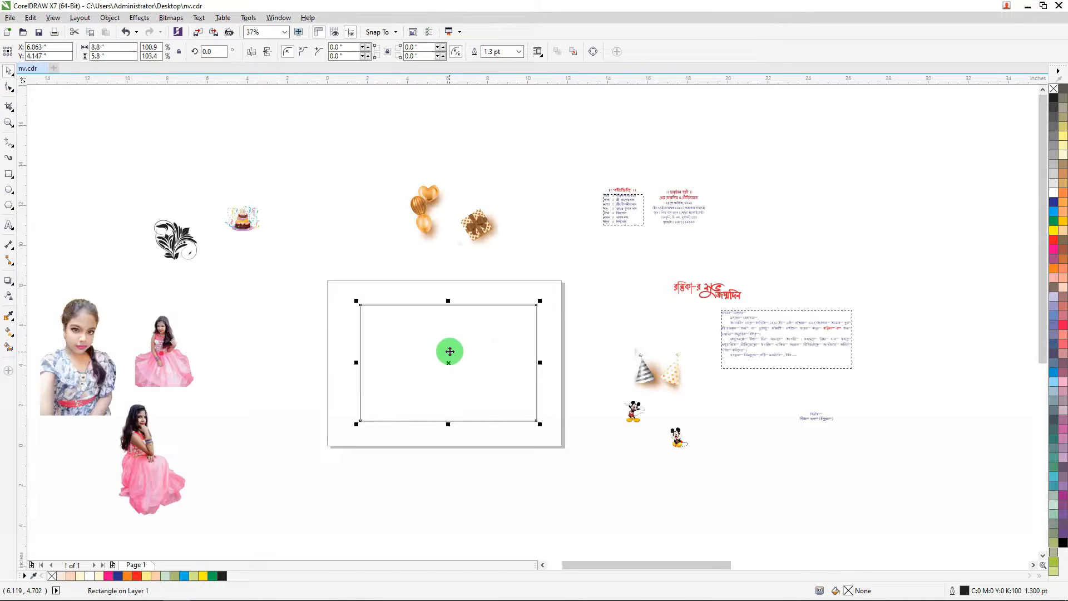
# Fill the rectangle with light peach (C0 M20 Y20 K0) and remove its outline.
pyautogui.click(1062, 292)
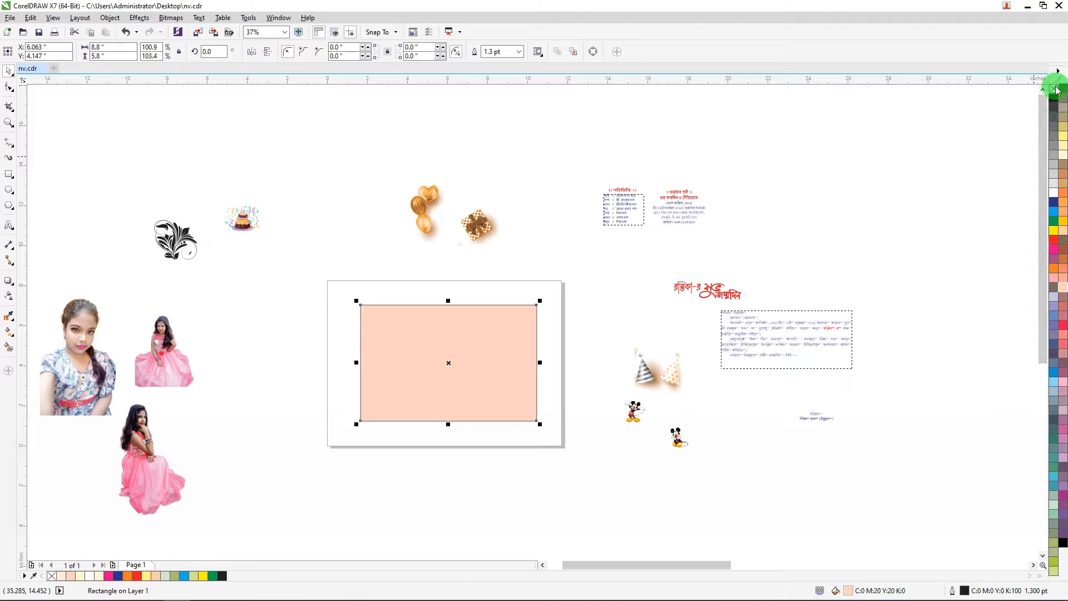
pyautogui.rightClick(1055, 89)
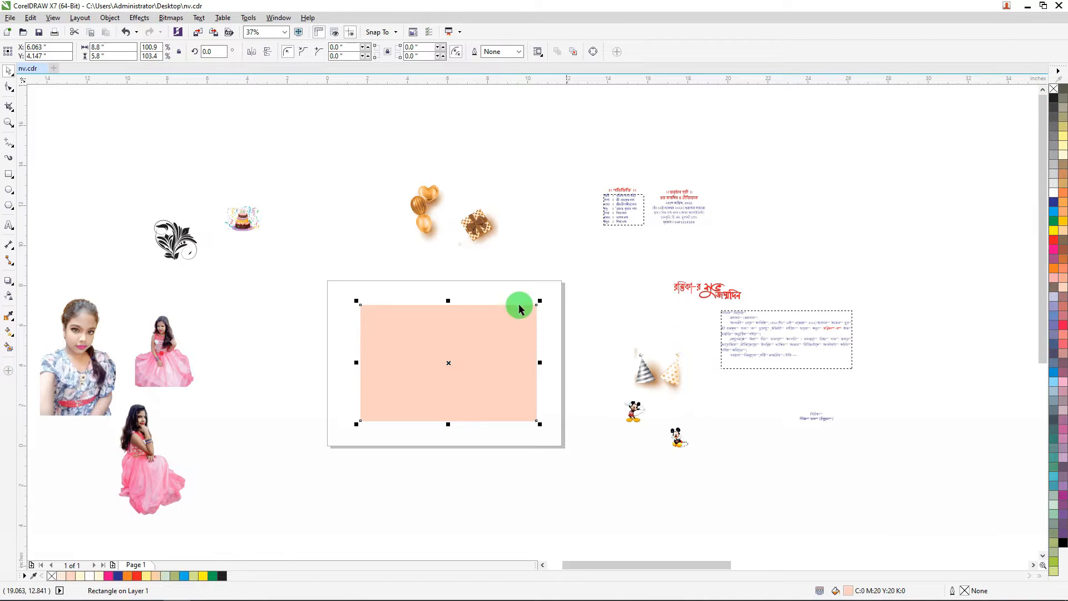
# Apply an elliptical fountain fill to the rectangle, fading from a white centre to peach edges, and stretch its ellipse to nearly span the shape.
pyautogui.scroll(2, 451, 367)
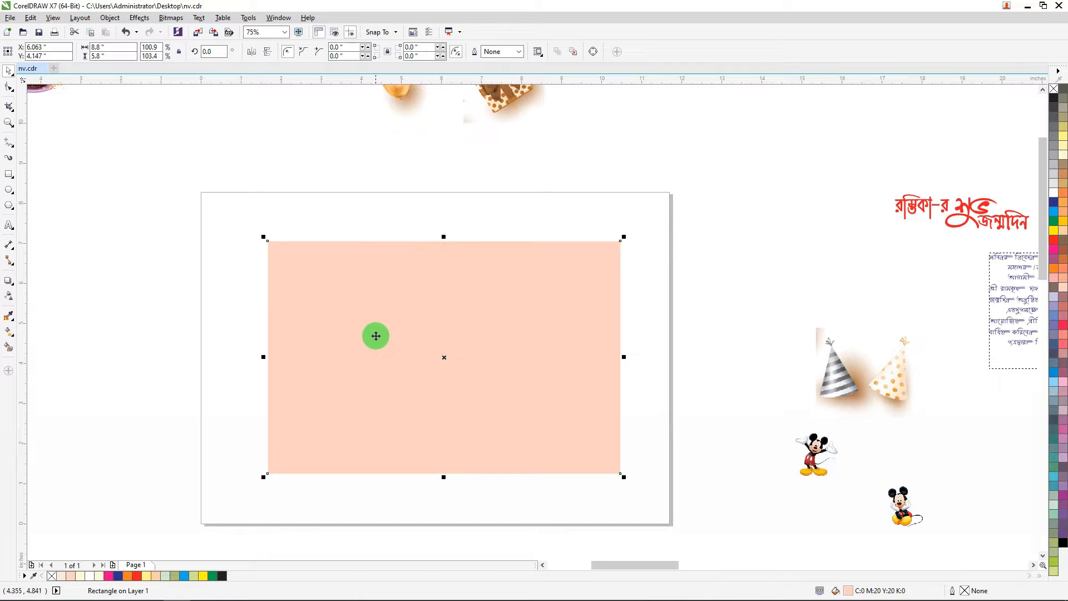
pyautogui.click(10, 332)
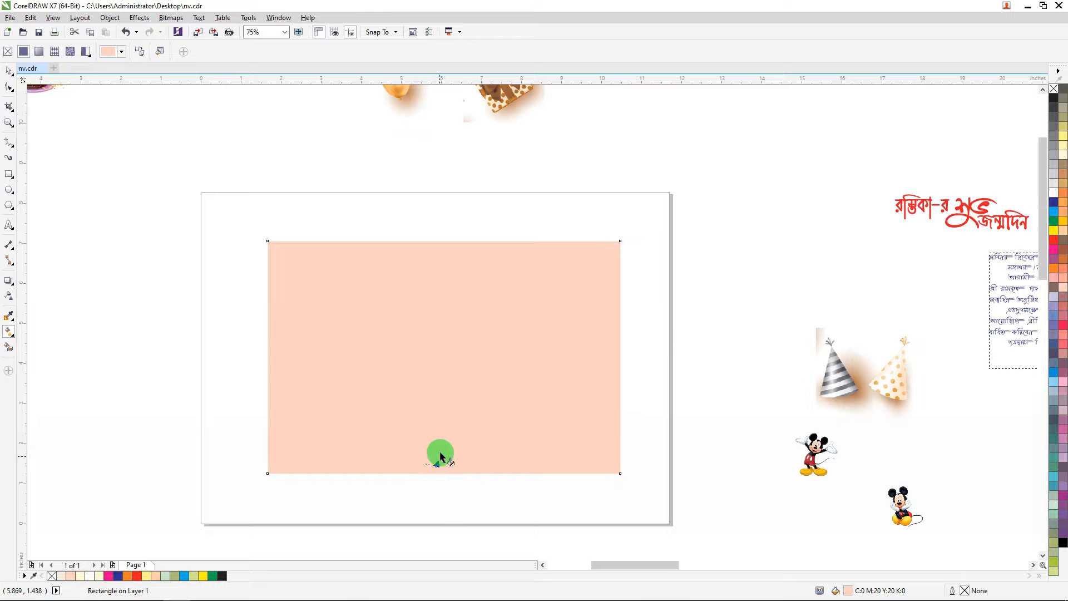
pyautogui.moveTo(440, 455); pyautogui.dragTo(438, 337)
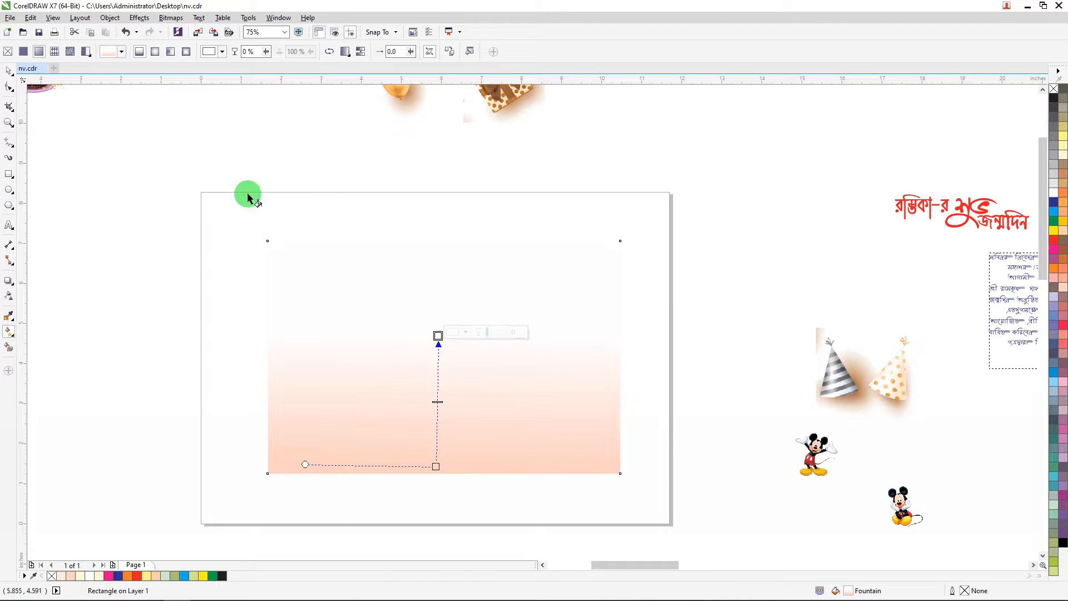
pyautogui.click(157, 53)
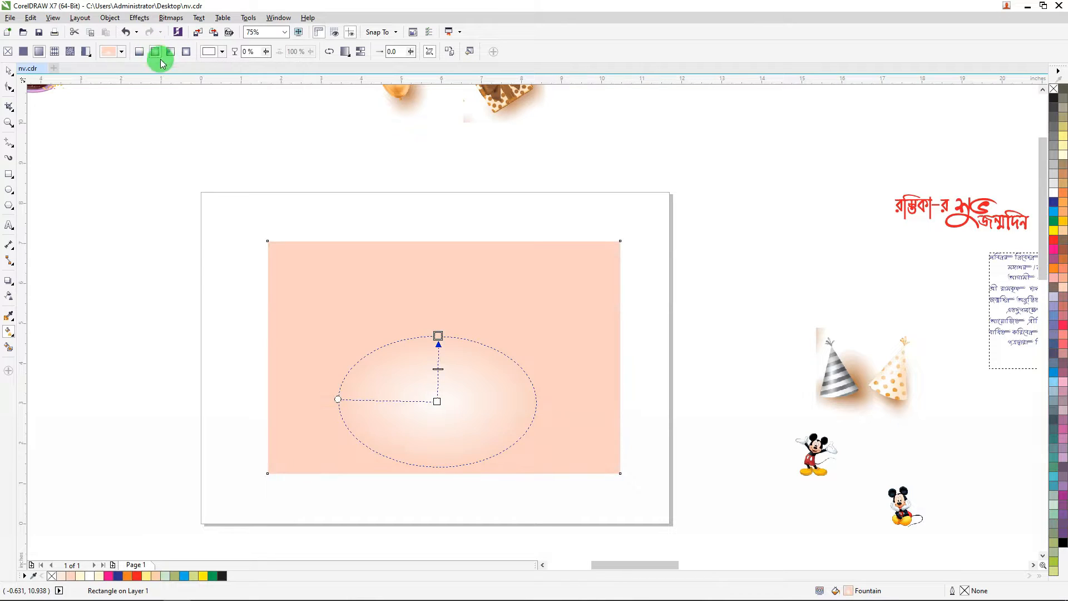
pyautogui.moveTo(437, 335); pyautogui.dragTo(441, 252)
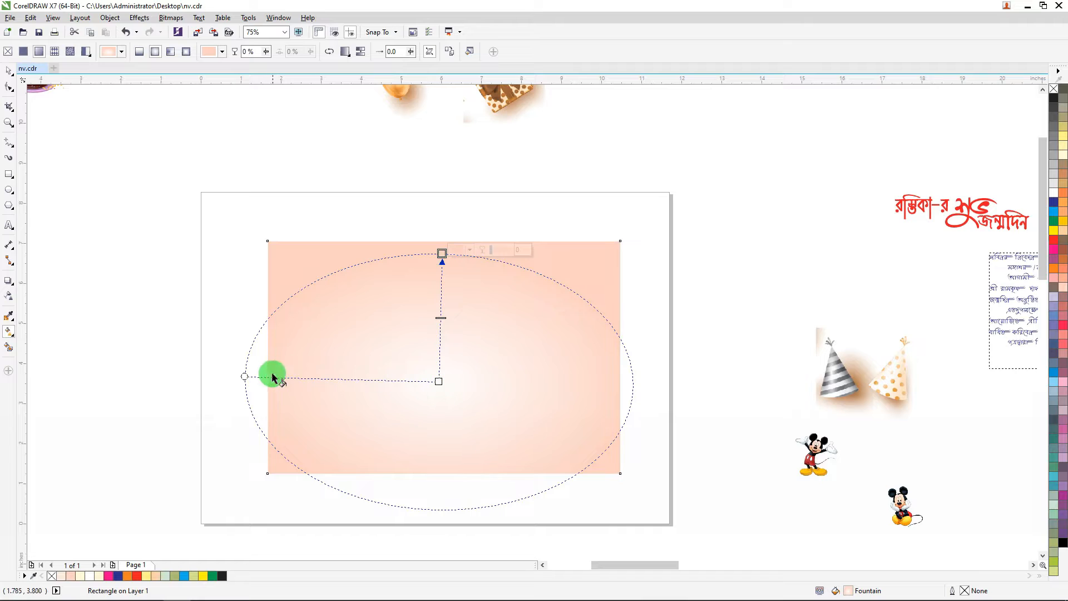
pyautogui.moveTo(244, 377); pyautogui.dragTo(271, 376)
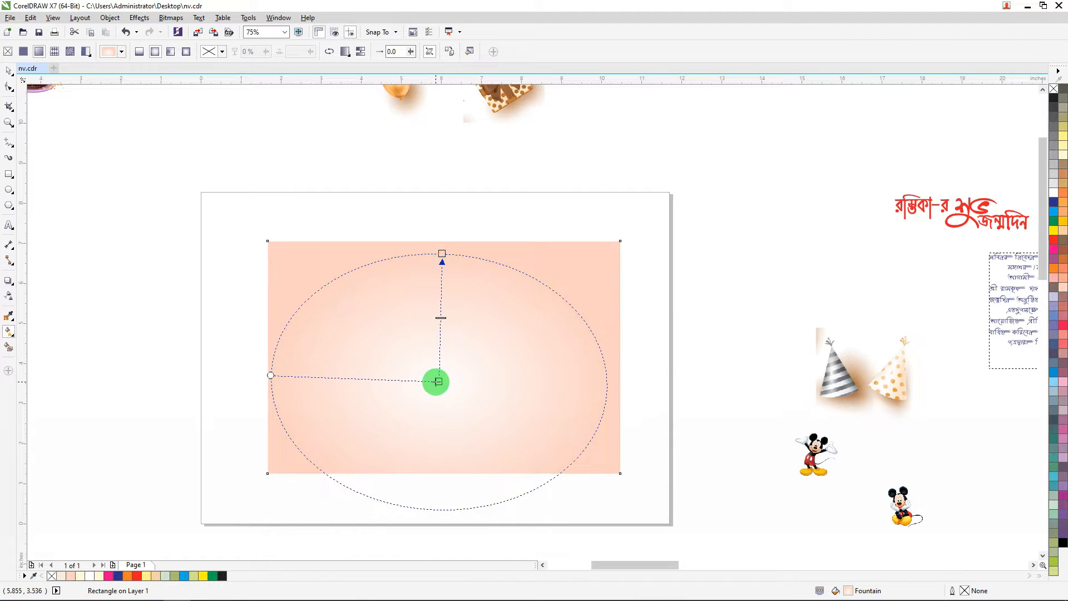
# Try the light peach swatch on the fountain fill's centre node, and set the centre colour to near-white.
pyautogui.click(439, 382)
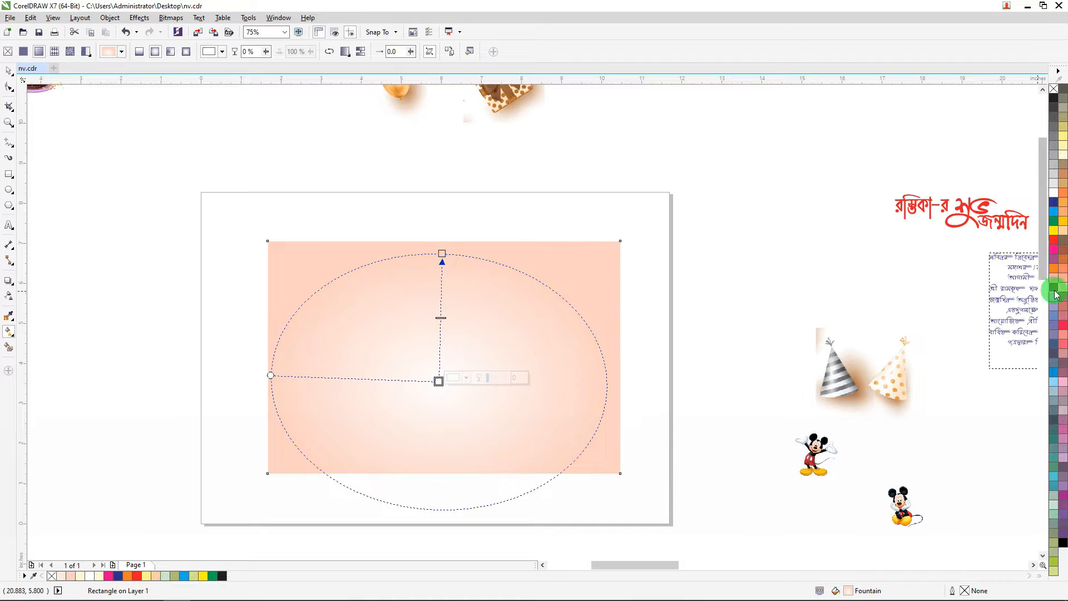
pyautogui.click(1063, 290)
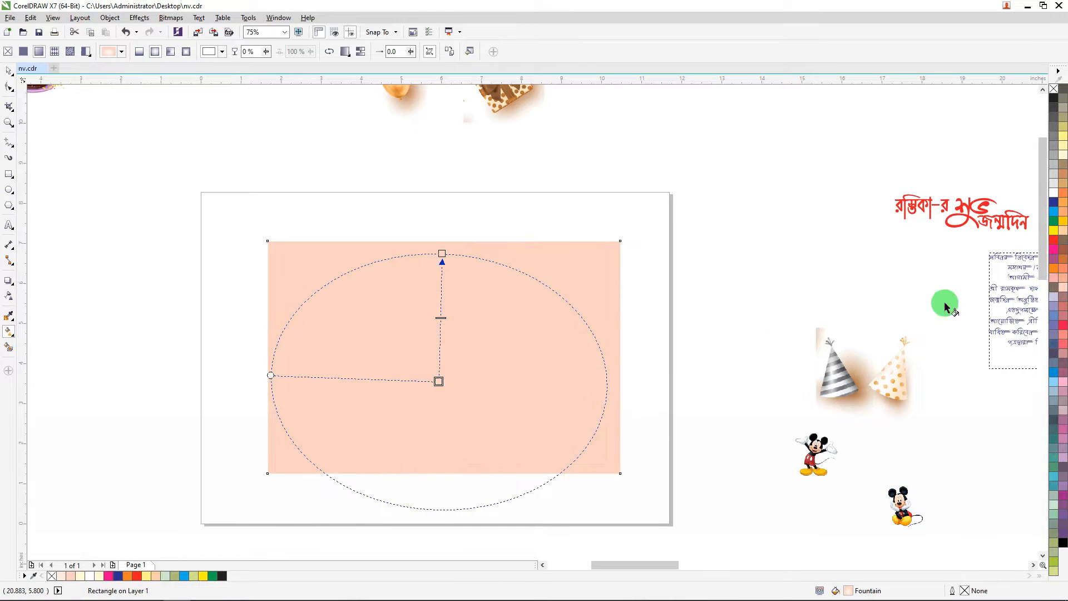
pyautogui.click(439, 381)
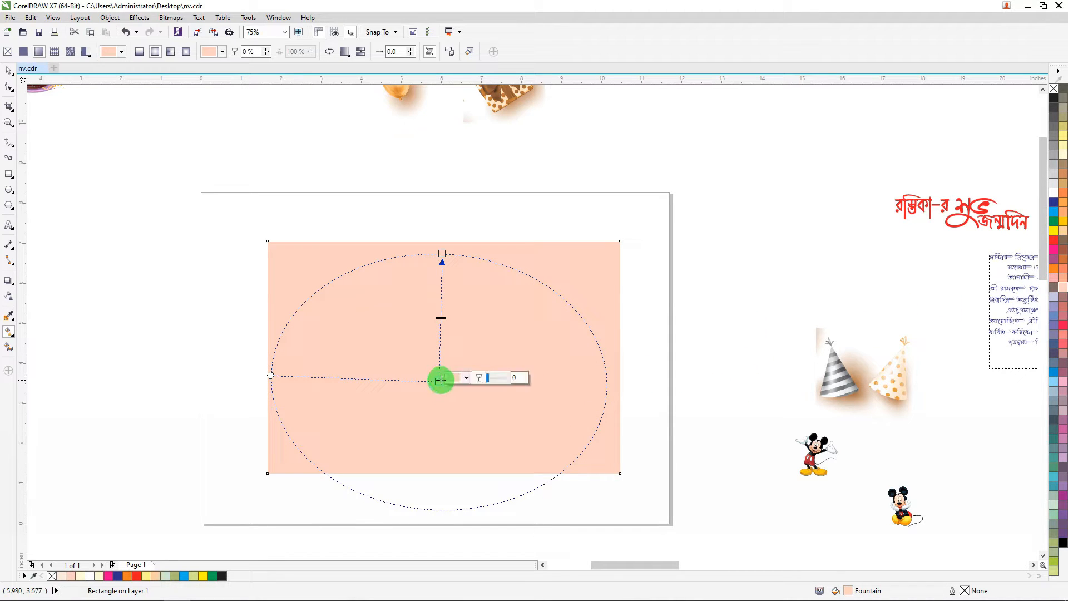
pyautogui.click(466, 378)
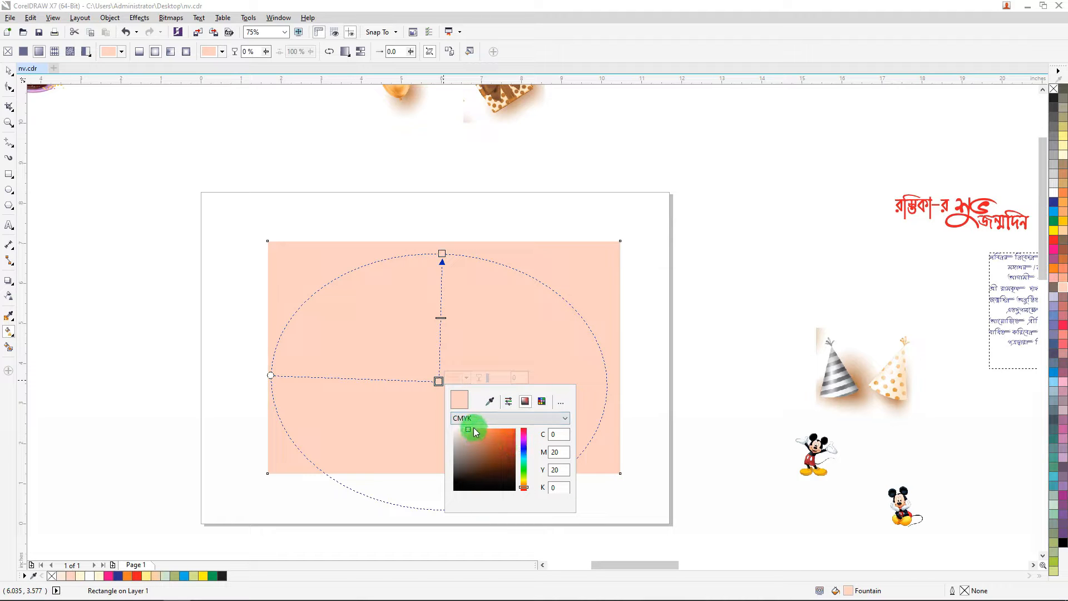
pyautogui.moveTo(461, 428); pyautogui.dragTo(455, 428)
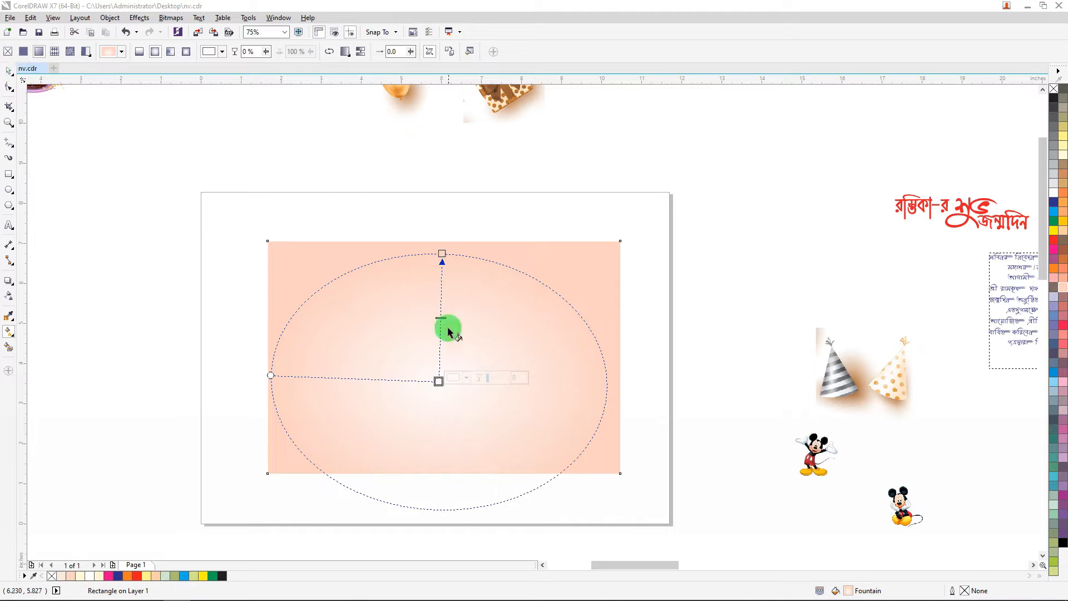
# Shift the fountain fill's centre and end nodes slightly upward to centre the glow in the rectangle, and deselect it.
pyautogui.moveTo(439, 381); pyautogui.dragTo(441, 372)
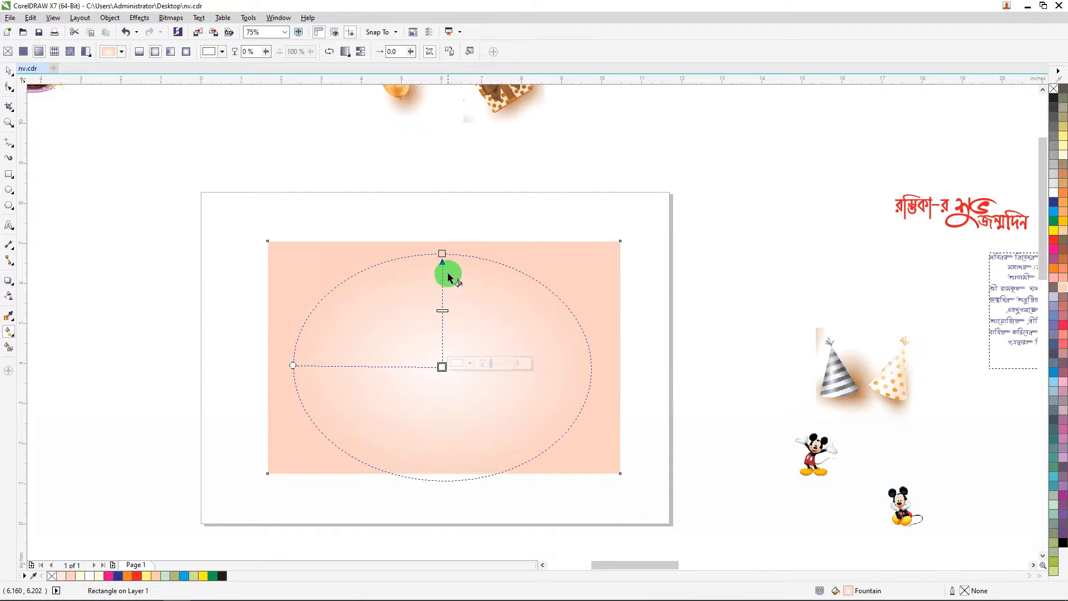
pyautogui.moveTo(441, 253); pyautogui.dragTo(444, 249)
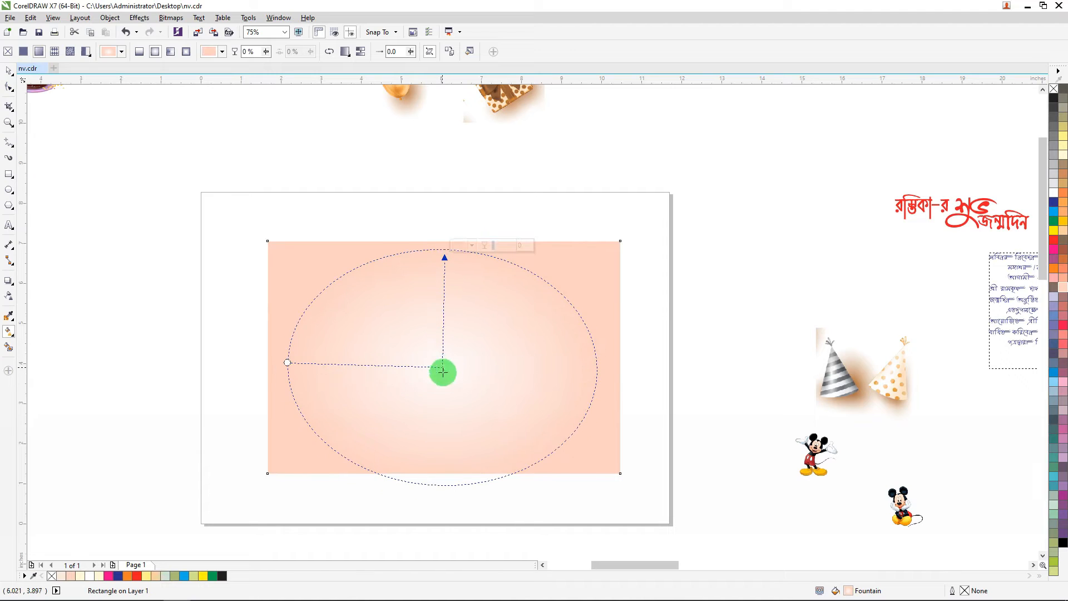
pyautogui.moveTo(441, 369); pyautogui.dragTo(443, 364)
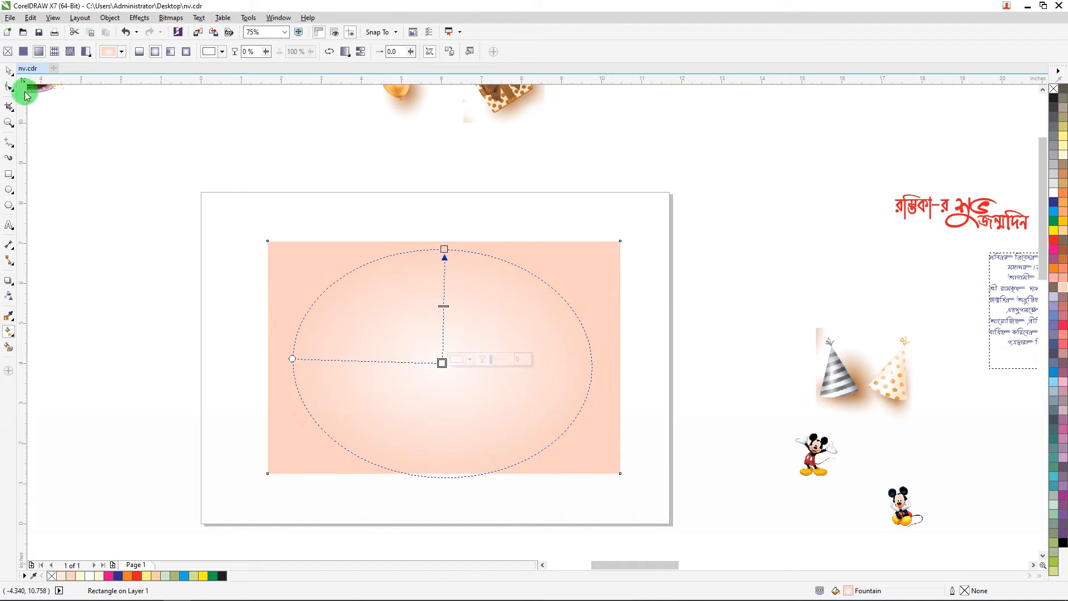
pyautogui.click(9, 72)
pyautogui.click(130, 153)
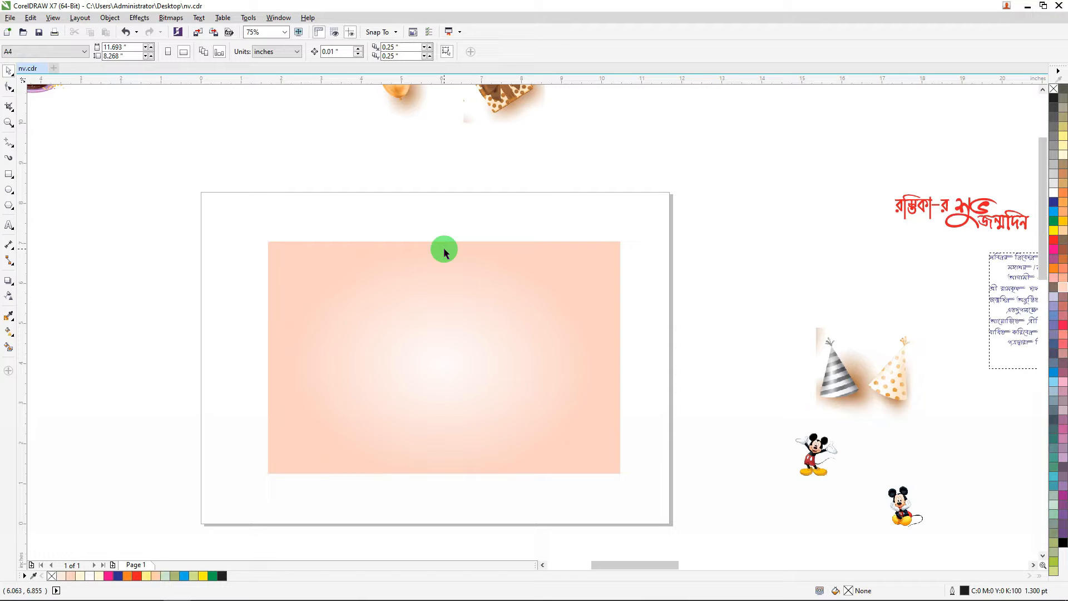
# Copy the peach gradient rectangle and paste a duplicate in place over it.
pyautogui.click(395, 255)
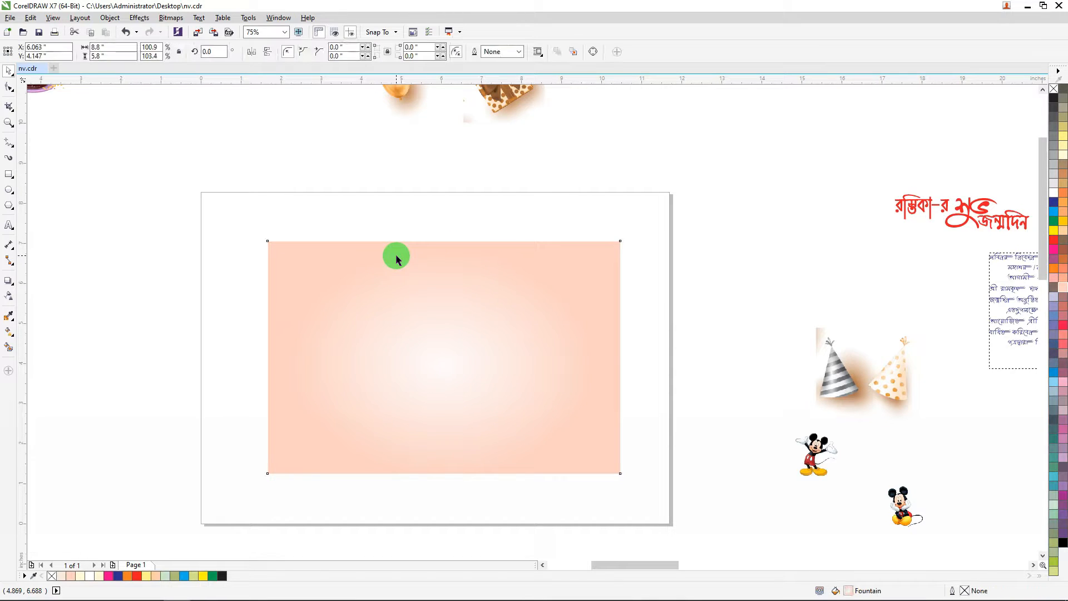
pyautogui.rightClick(396, 254)
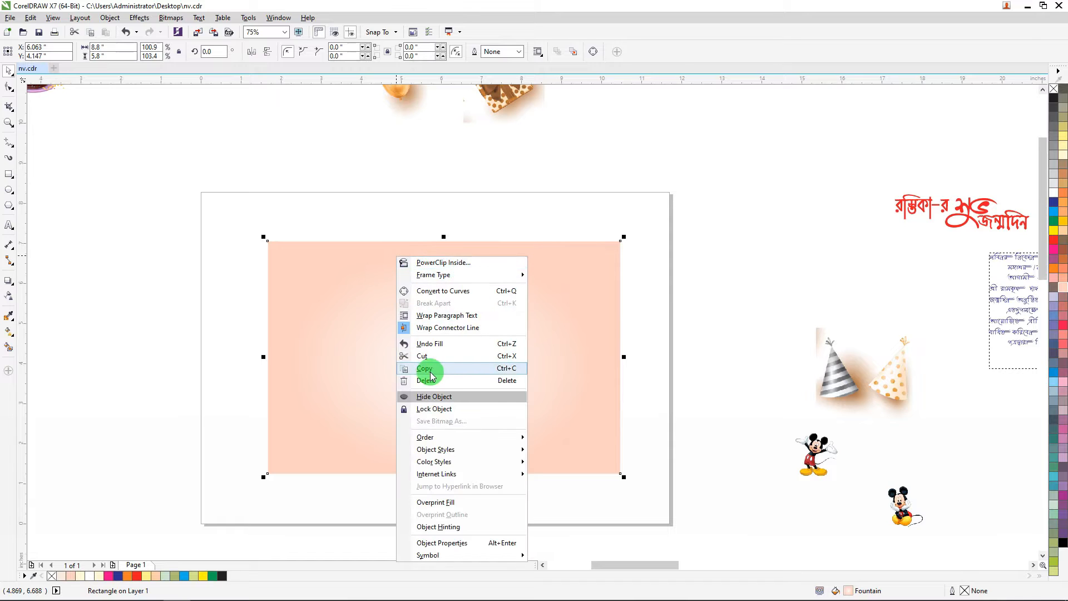
pyautogui.click(622, 272)
pyautogui.click(680, 222)
pyautogui.rightClick(679, 208)
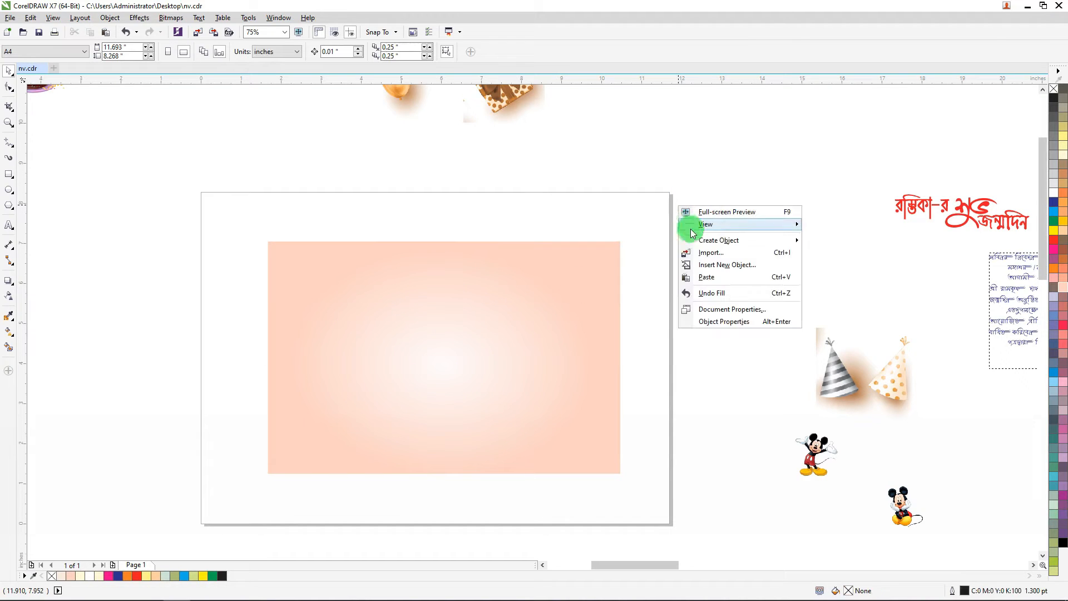
pyautogui.click(705, 277)
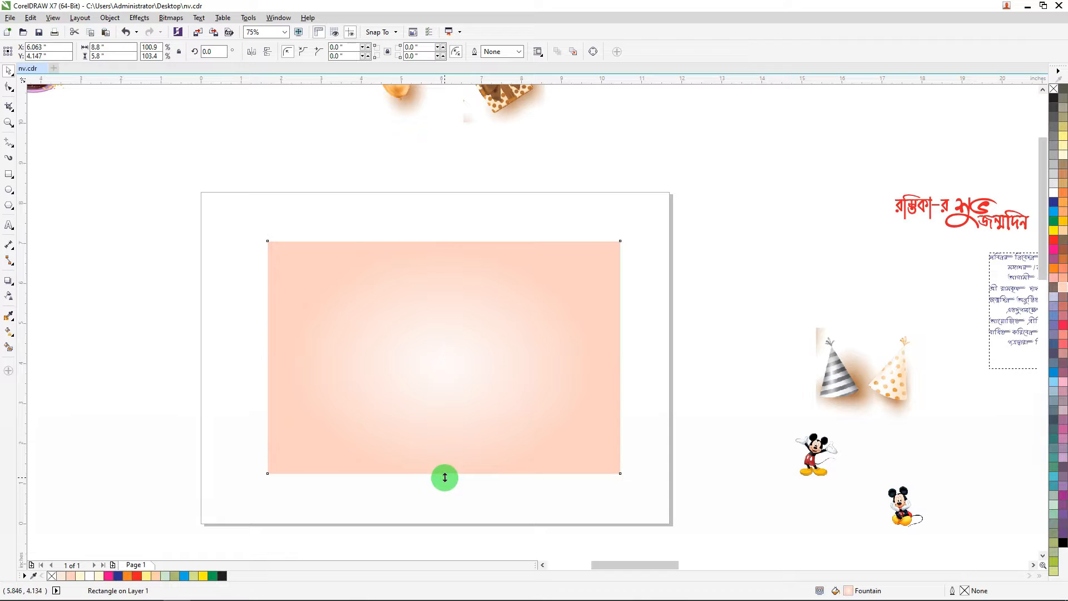
# Shrink the duplicate to a strip about 0.5 inch tall along the card's upper edge and fill it with Orange (C0 M60 Y100 K0).
pyautogui.moveTo(445, 478); pyautogui.dragTo(468, 261)
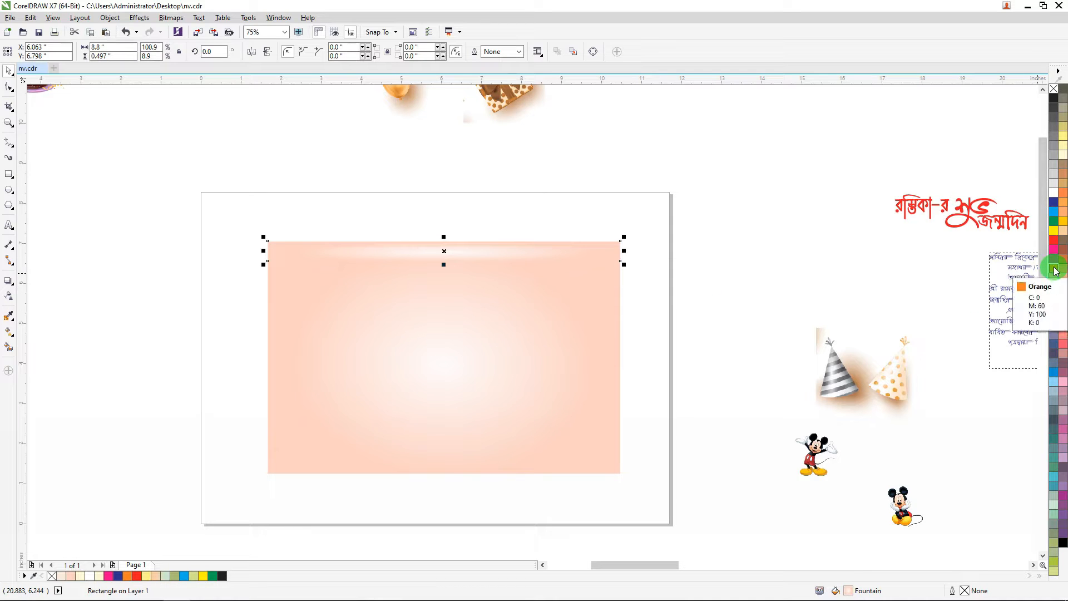
pyautogui.click(1056, 271)
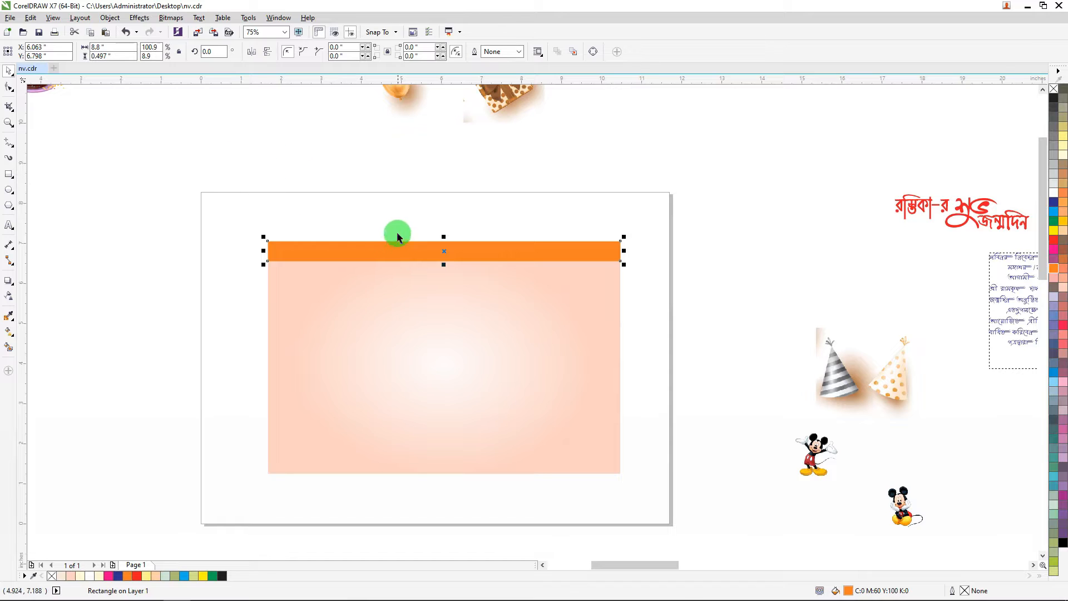
# Convert the orange strip to curves and delete its lower-left node to make a tapering wedge.
pyautogui.rightClick(390, 250)
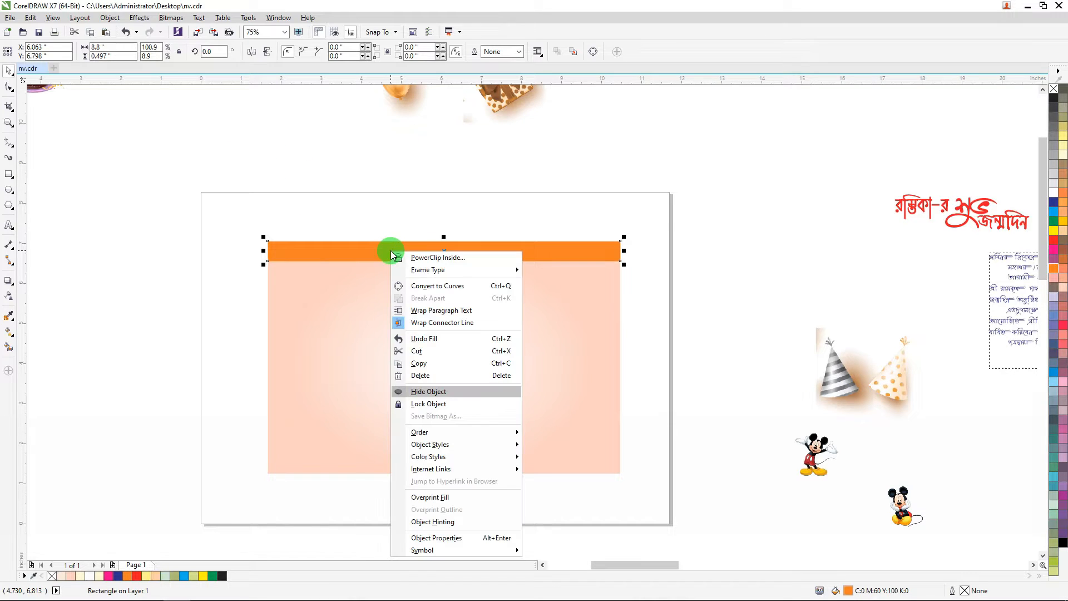
pyautogui.click(431, 286)
pyautogui.click(9, 88)
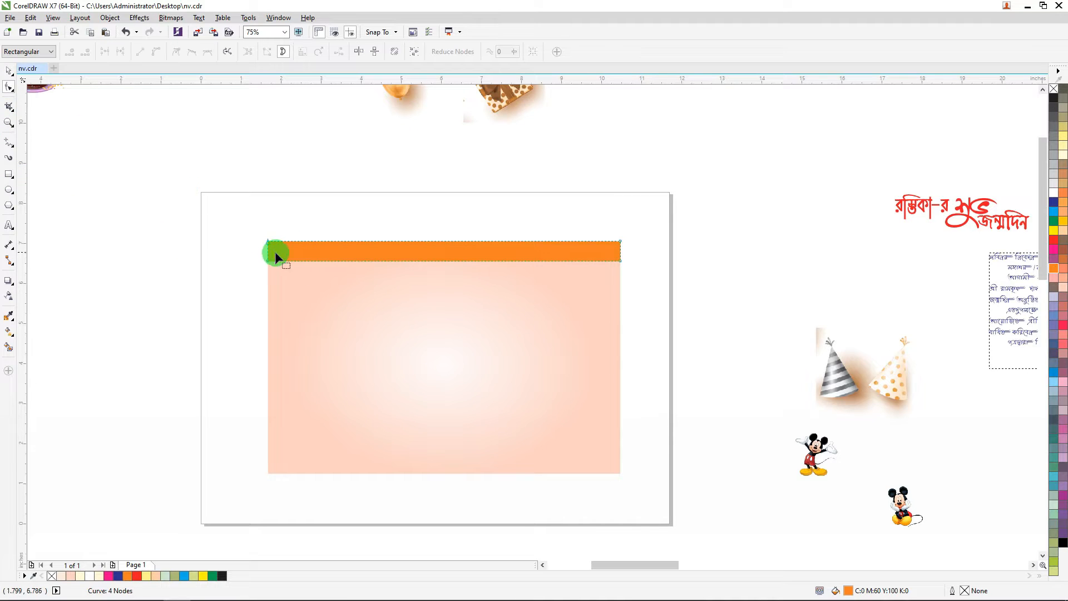
pyautogui.scroll(5, 276, 255)
pyautogui.moveTo(247, 263); pyautogui.dragTo(332, 352)
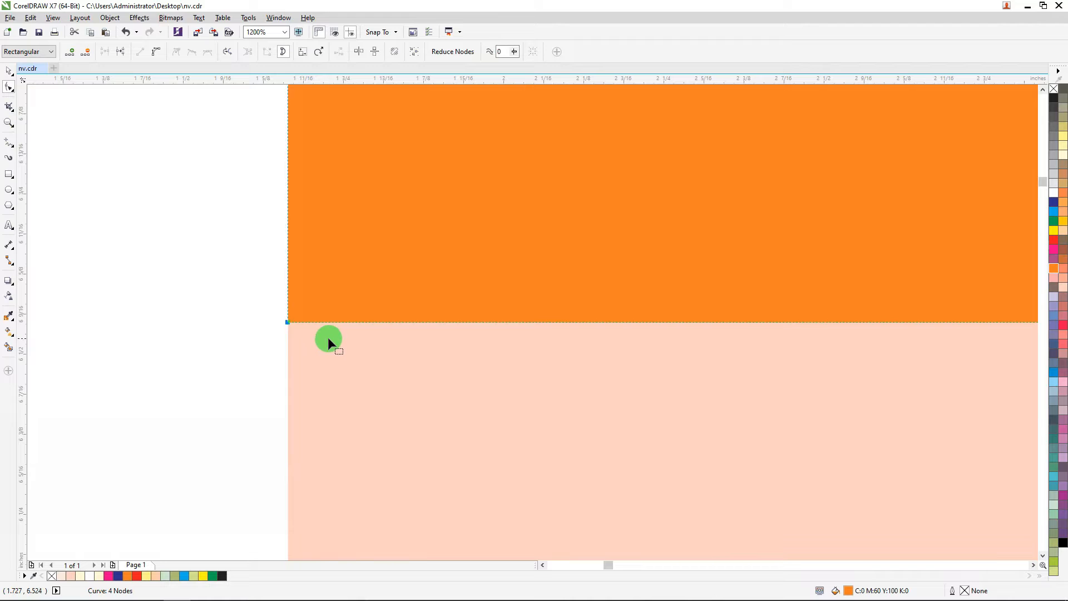
pyautogui.press('Delete')
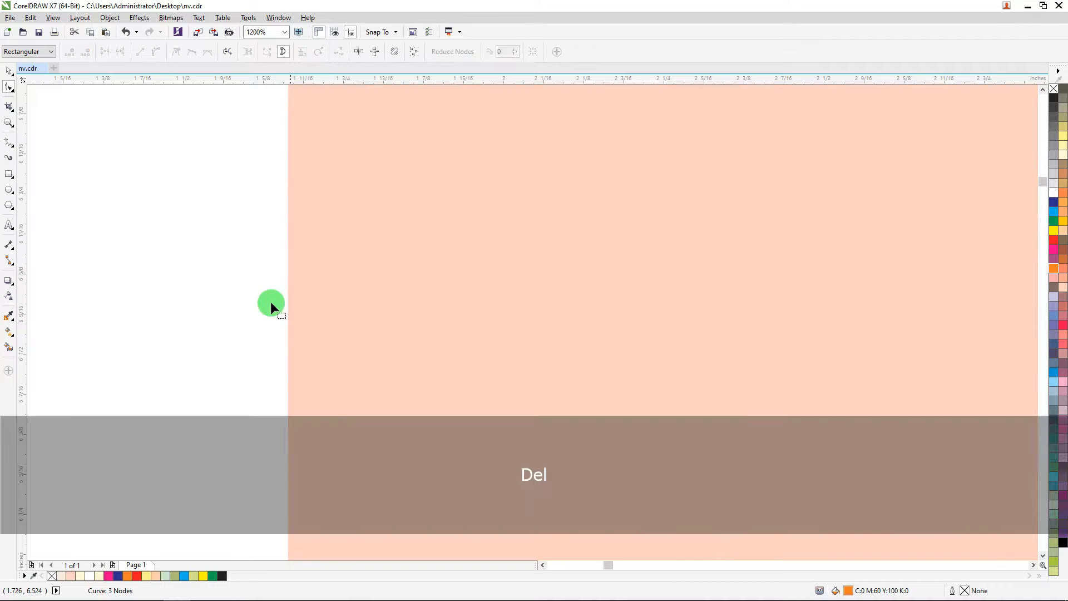
pyautogui.scroll(-5, 270, 302)
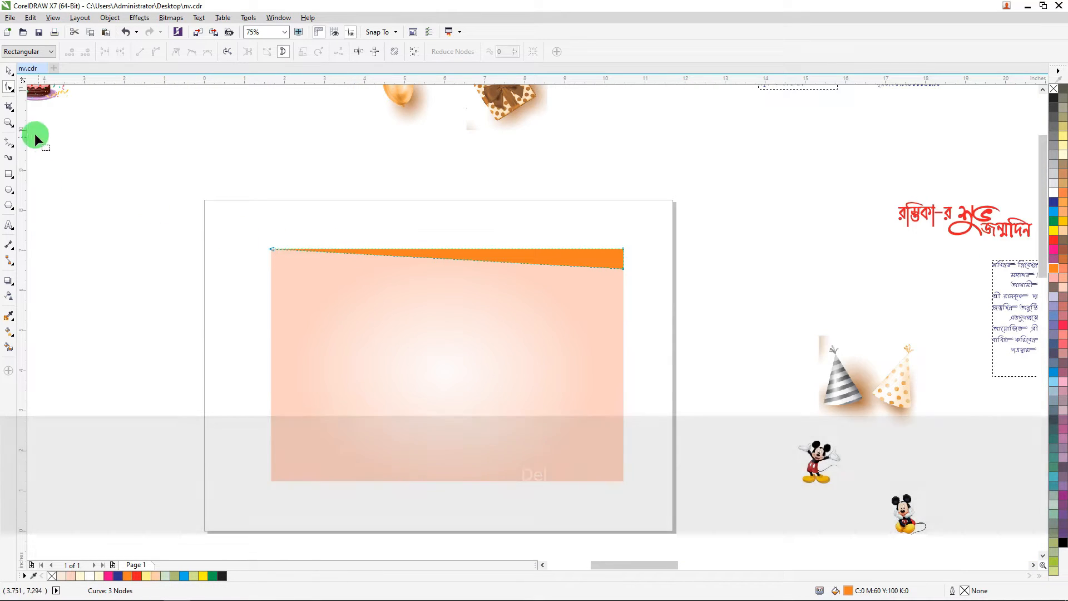
# Shorten the wedge from its pointed end to about 8.3 inches wide and reduce its height to about 0.43 inch.
pyautogui.click(8, 71)
pyautogui.click(263, 259)
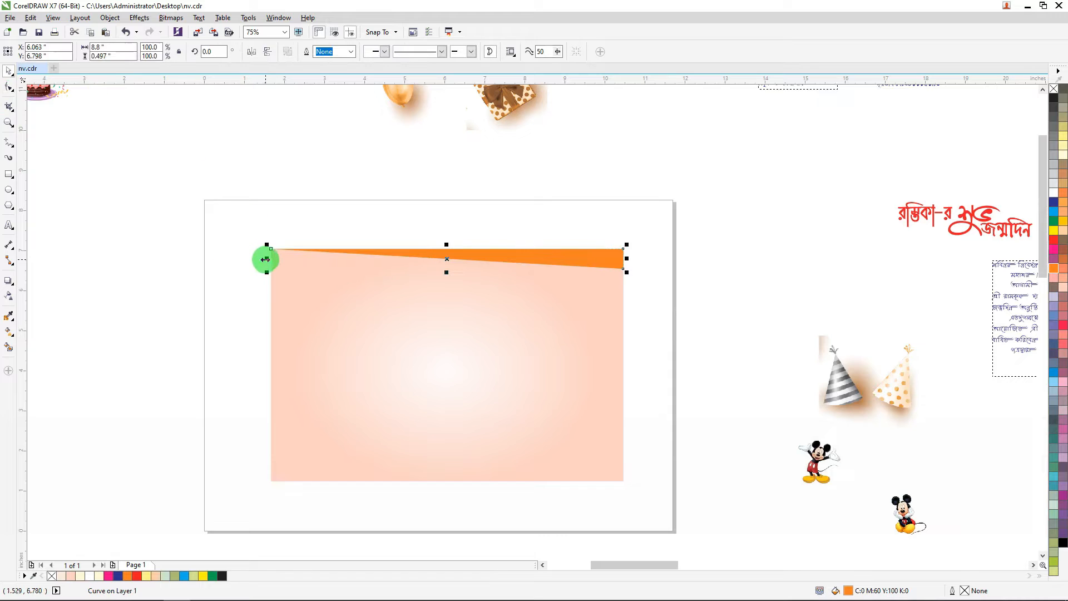
pyautogui.moveTo(265, 259); pyautogui.dragTo(303, 264)
pyautogui.scroll(2, 500, 262)
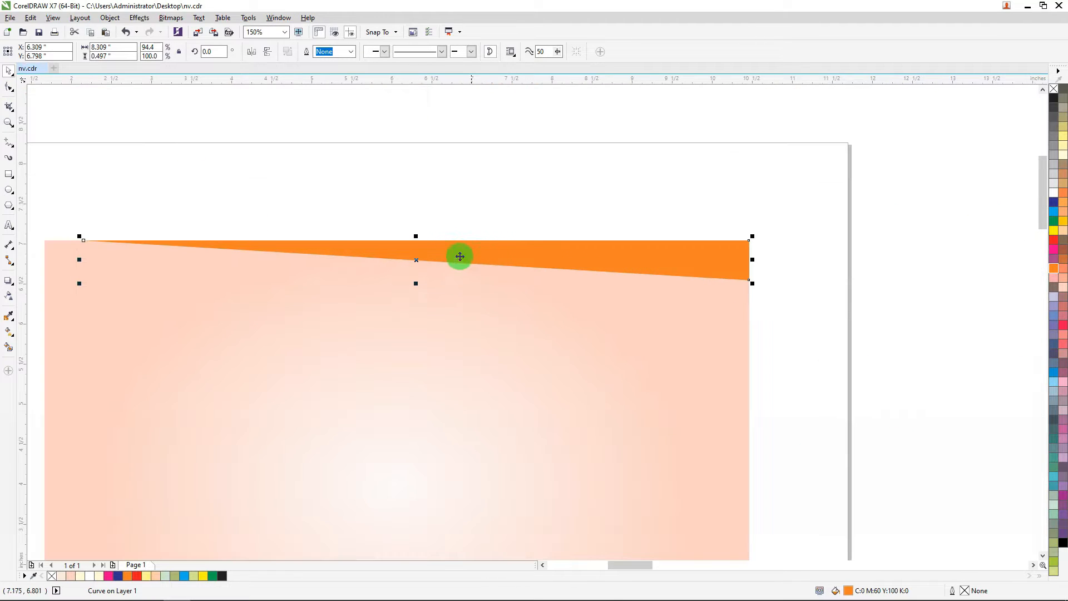
pyautogui.moveTo(415, 283); pyautogui.dragTo(426, 278)
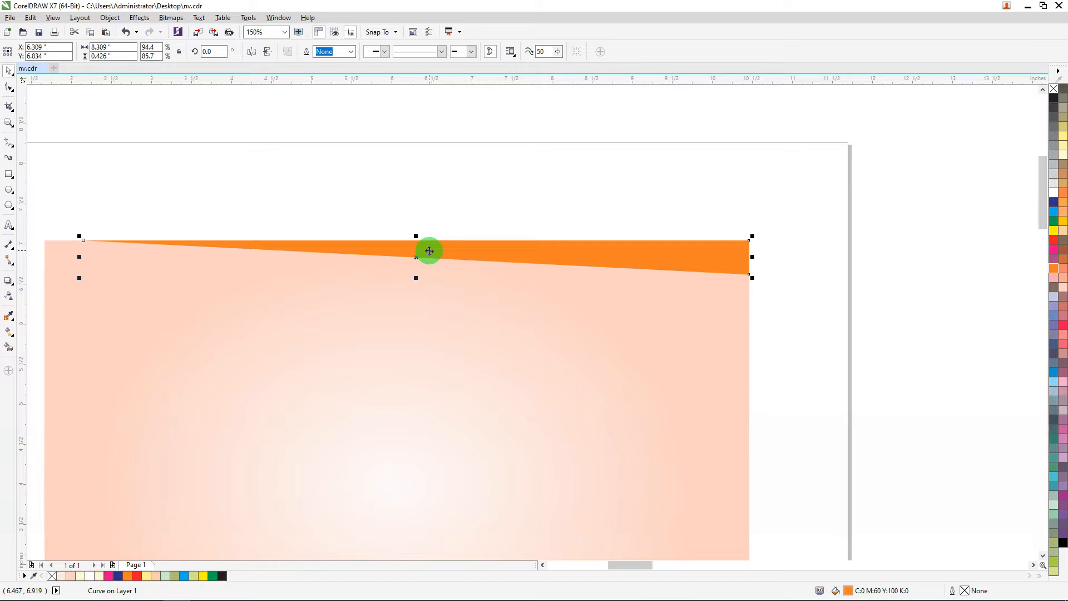
# Raise the magenta value of the wedge's fill to 80 for a deeper orange.
pyautogui.doubleClick(848, 591)
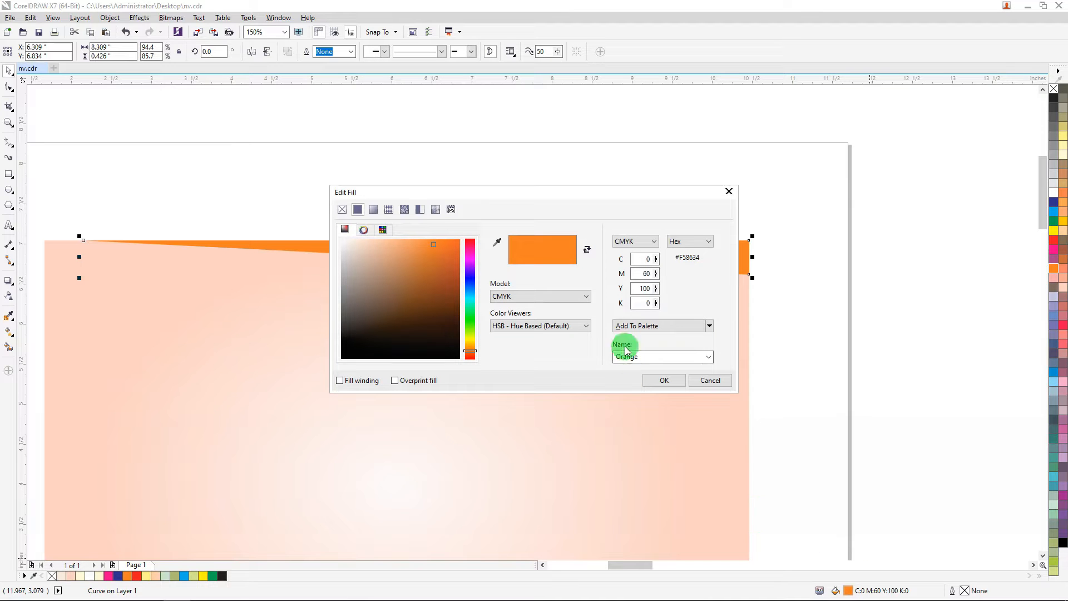
pyautogui.doubleClick(644, 274)
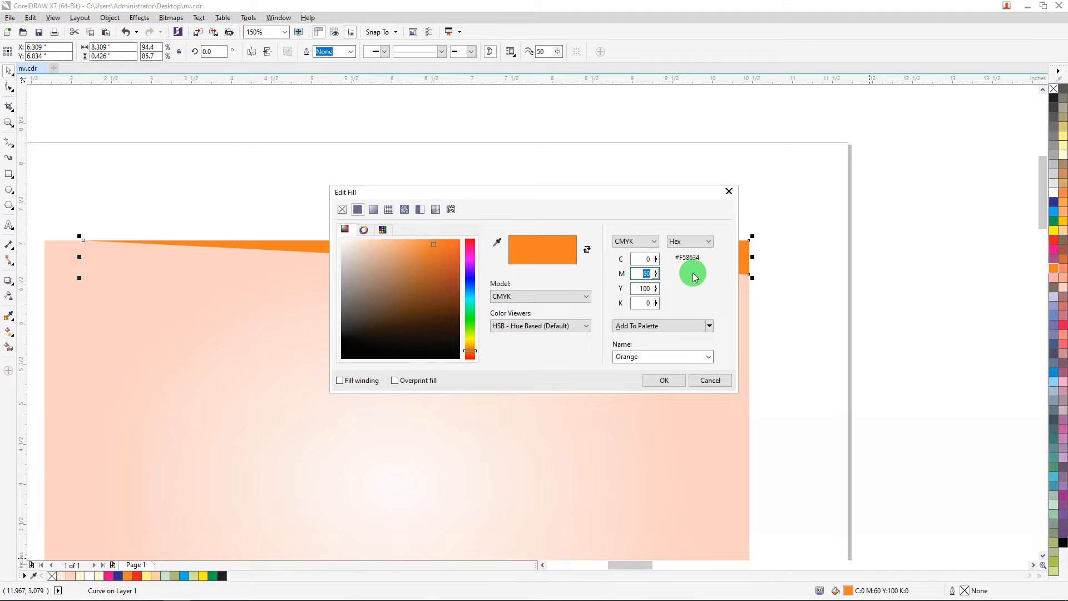
pyautogui.write('80')
pyautogui.press('Tab')
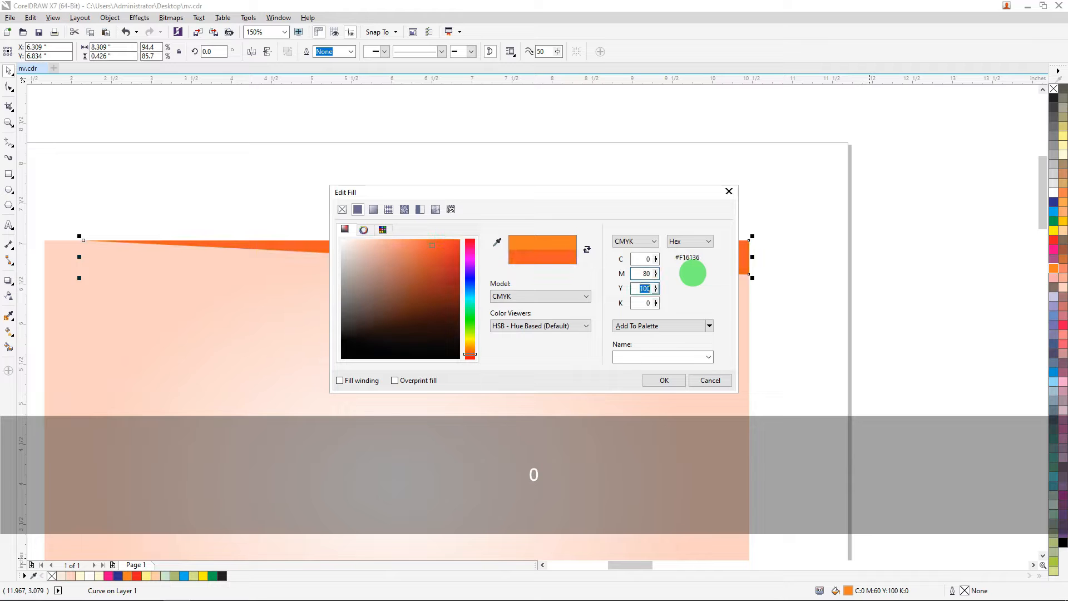
pyautogui.press('Return')
pyautogui.scroll(-5, 676, 280)
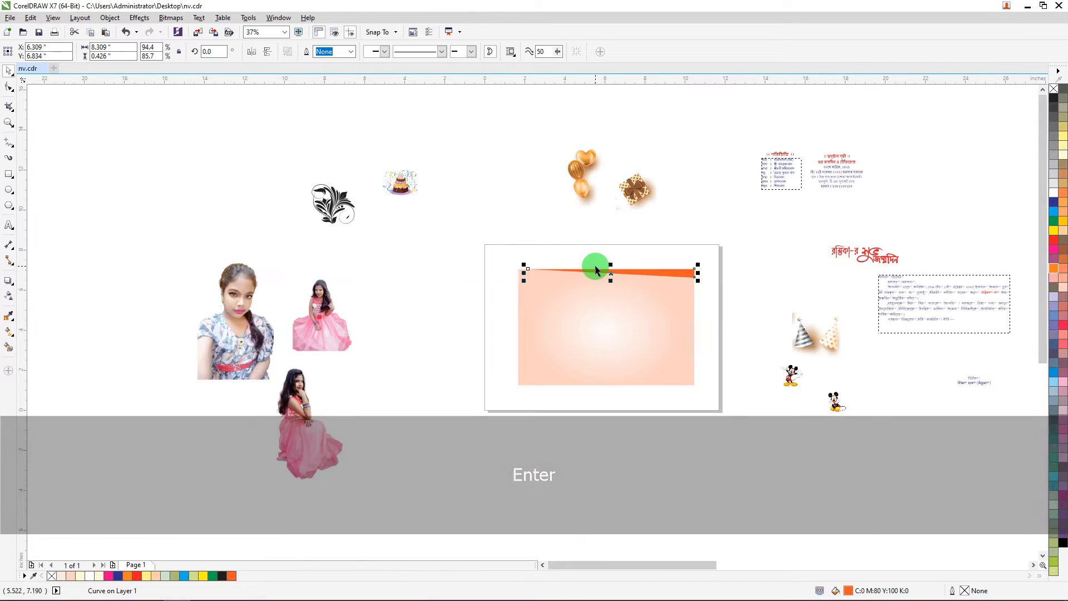
pyautogui.scroll(2, 673, 264)
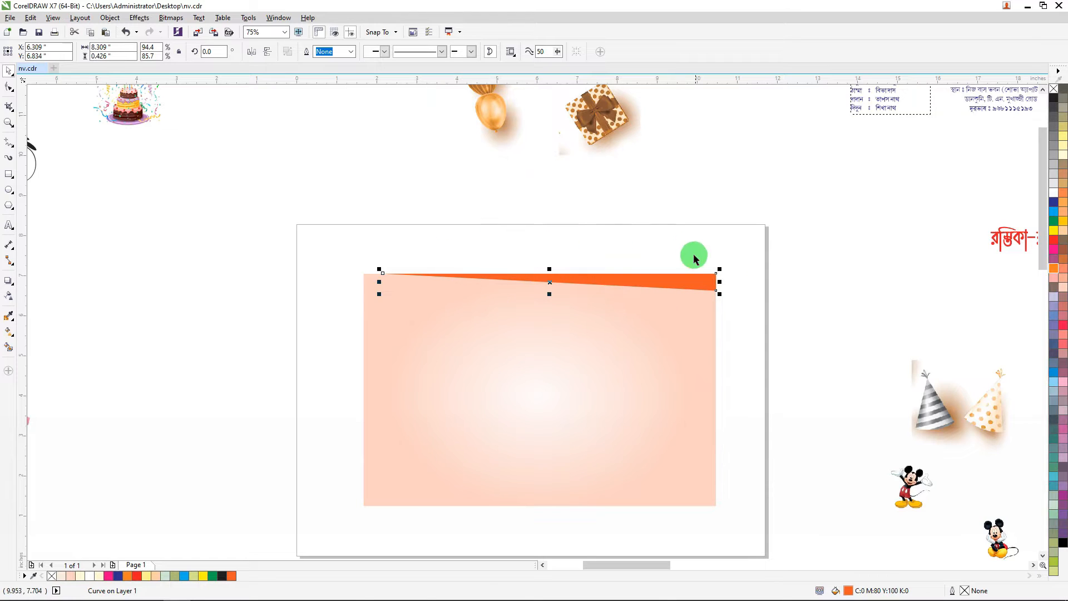
# Copy the orange wedge and paste a duplicate in place over it.
pyautogui.rightClick(668, 278)
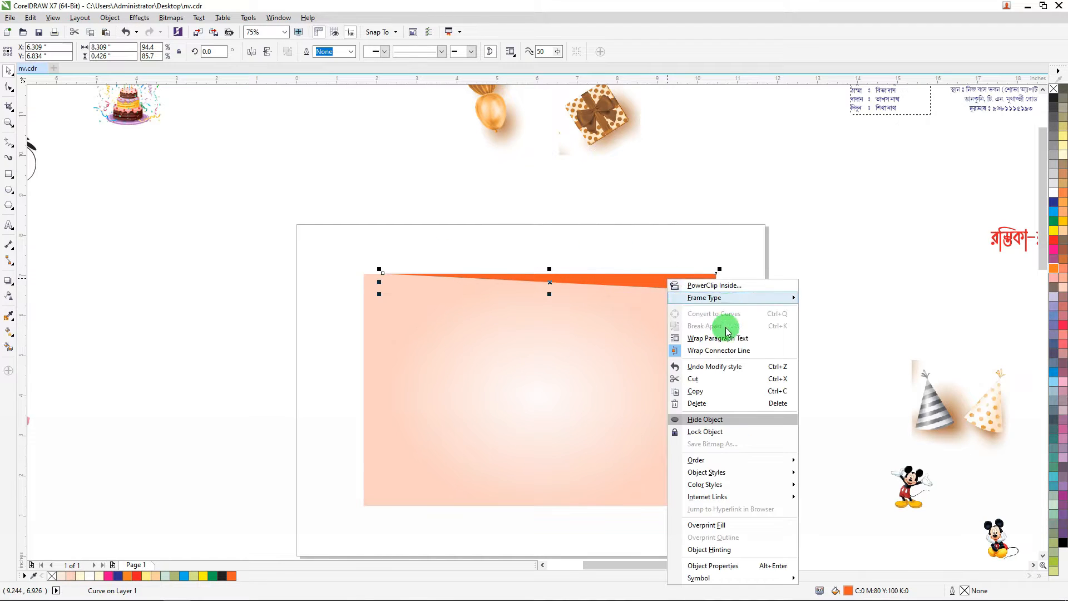
pyautogui.click(714, 392)
pyautogui.click(779, 286)
pyautogui.rightClick(770, 254)
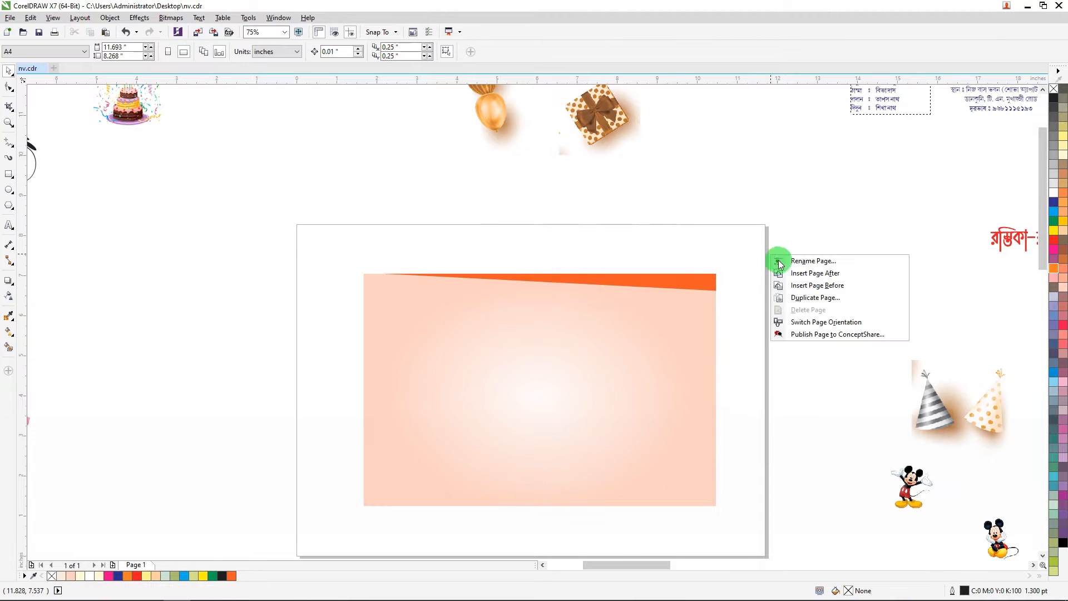
pyautogui.click(782, 223)
pyautogui.rightClick(783, 224)
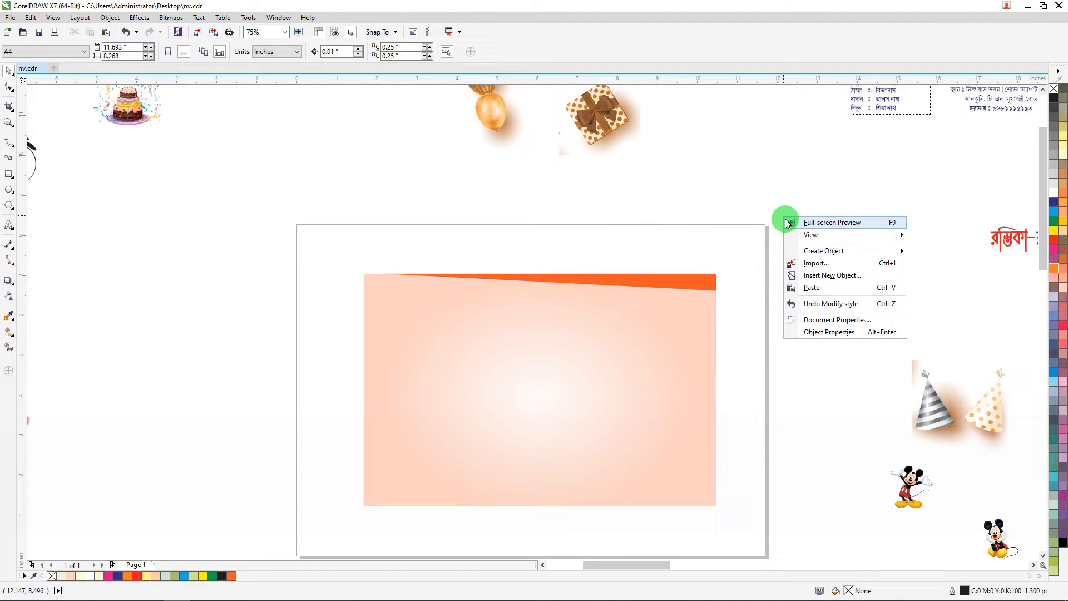
pyautogui.click(808, 287)
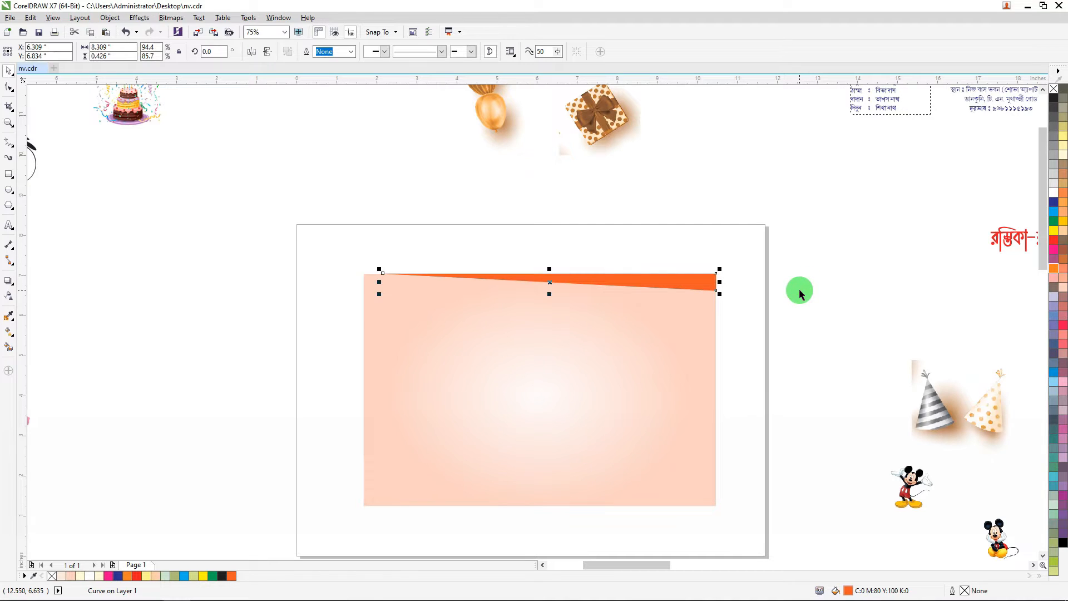
# Align the duplicate wedge to the bottom edge of the peach rectangle and deselect everything.
pyautogui.press('shift')
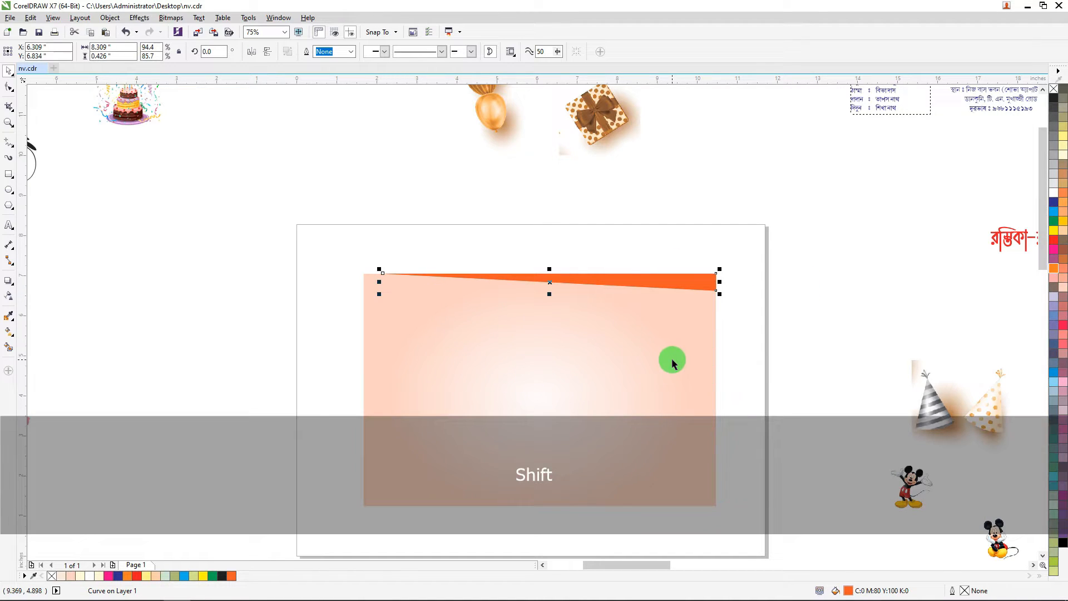
pyautogui.keyDown('shift'); pyautogui.click(673, 361); pyautogui.keyUp('shift')
pyautogui.press('b')
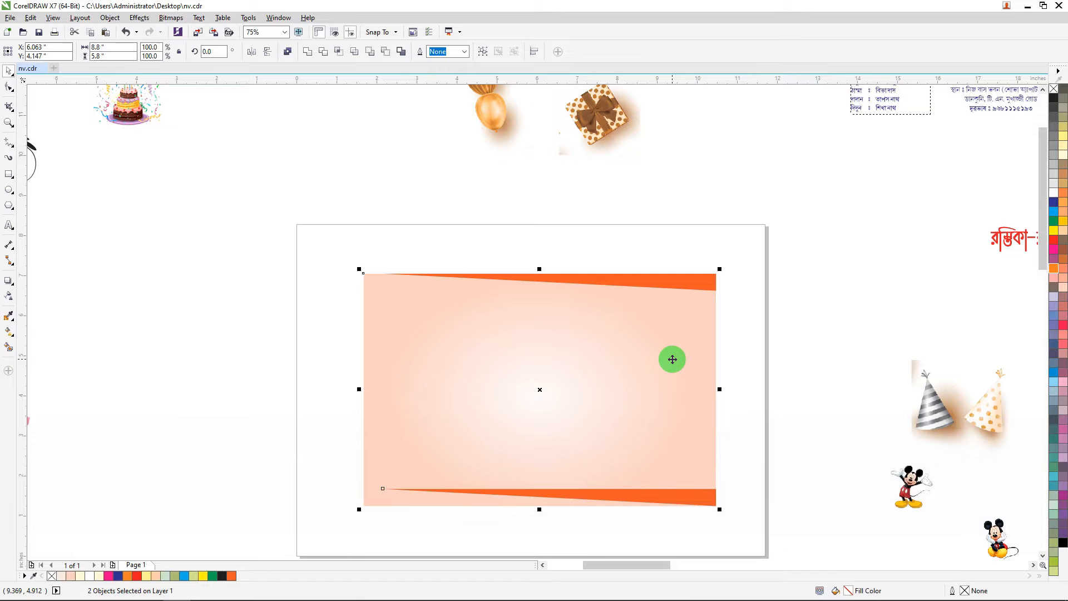
pyautogui.click(772, 372)
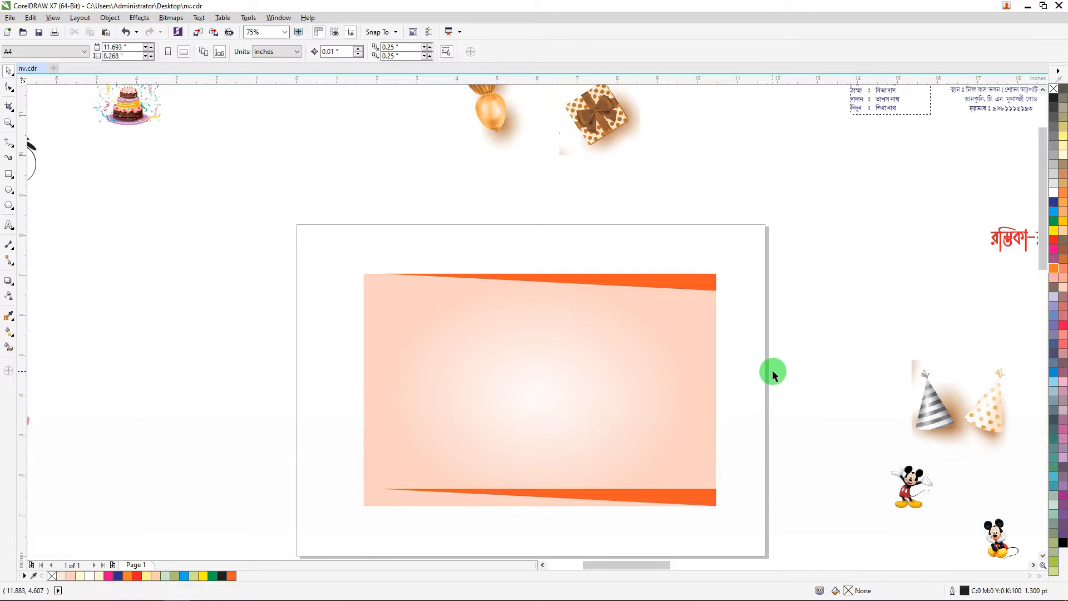
# Mirror the lower wedge horizontally and align it to the left edge of the peach rectangle.
pyautogui.click(683, 497)
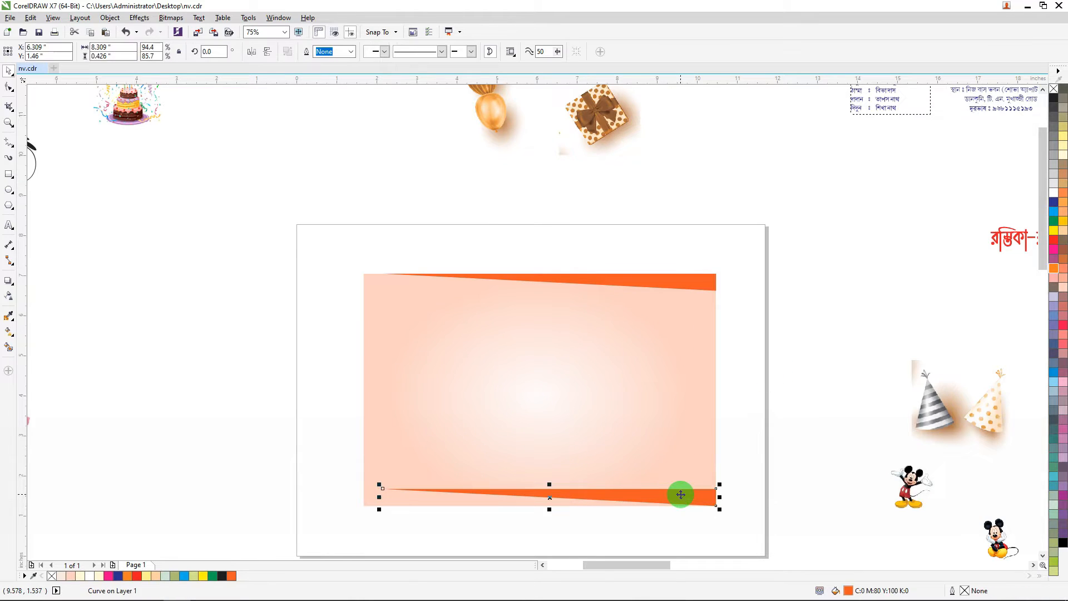
pyautogui.click(254, 52)
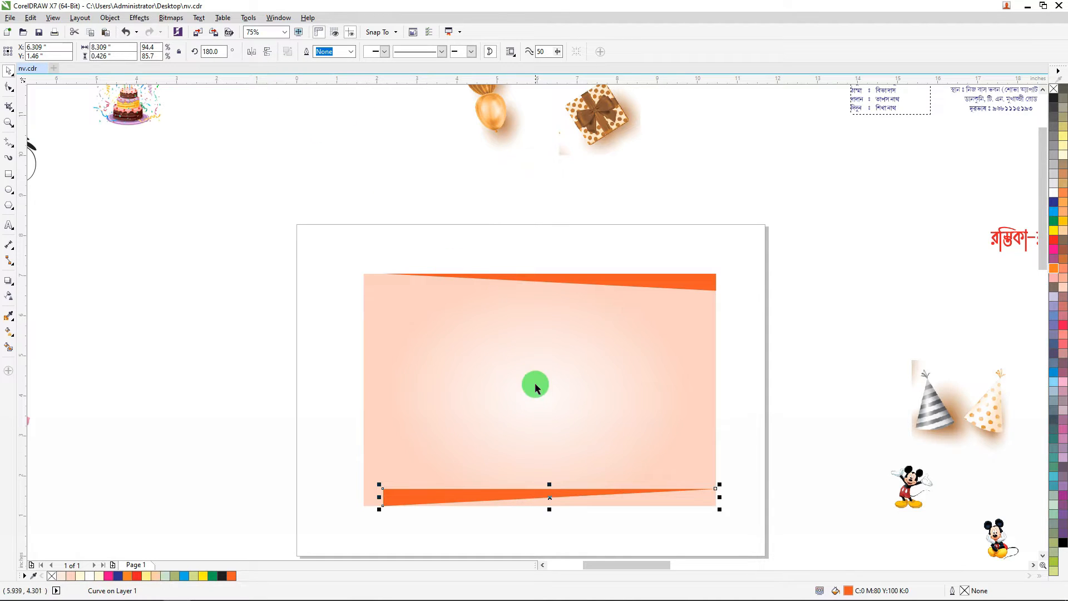
pyautogui.press('shift')
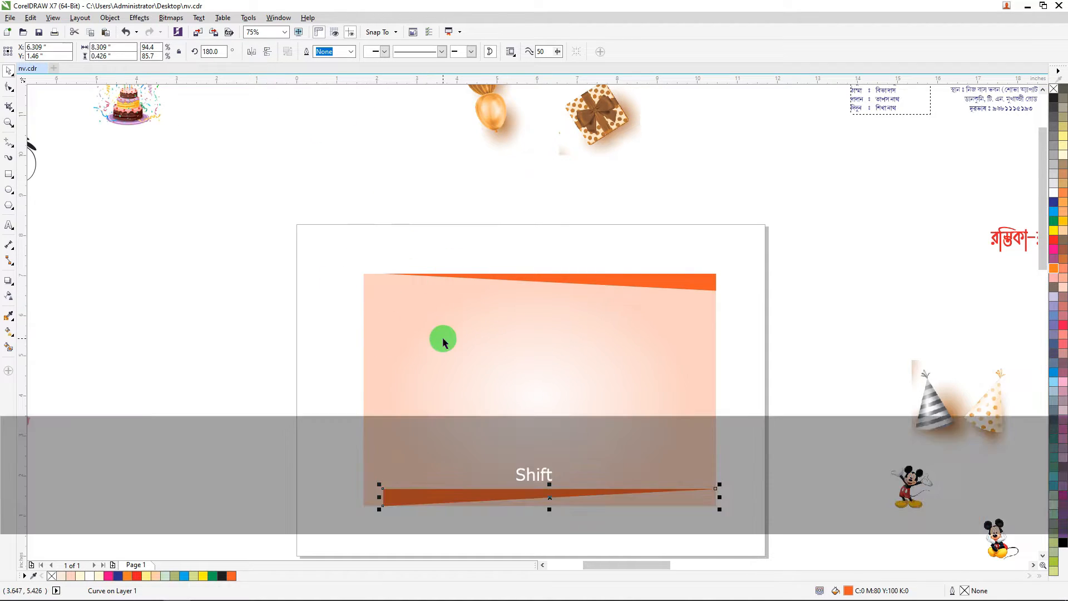
pyautogui.keyDown('shift'); pyautogui.click(443, 338); pyautogui.keyUp('shift')
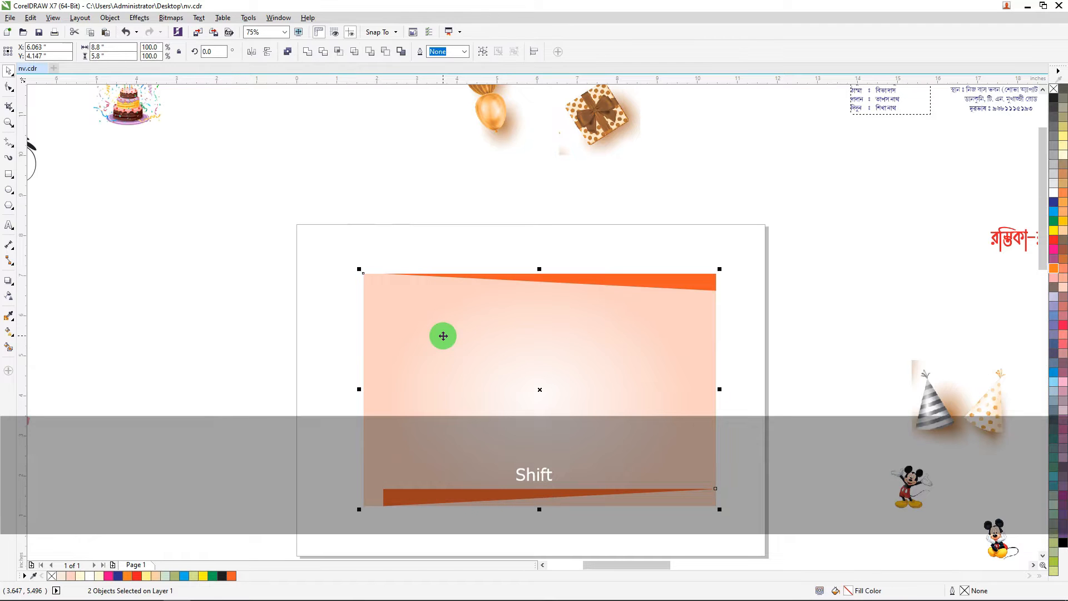
pyautogui.press('l')
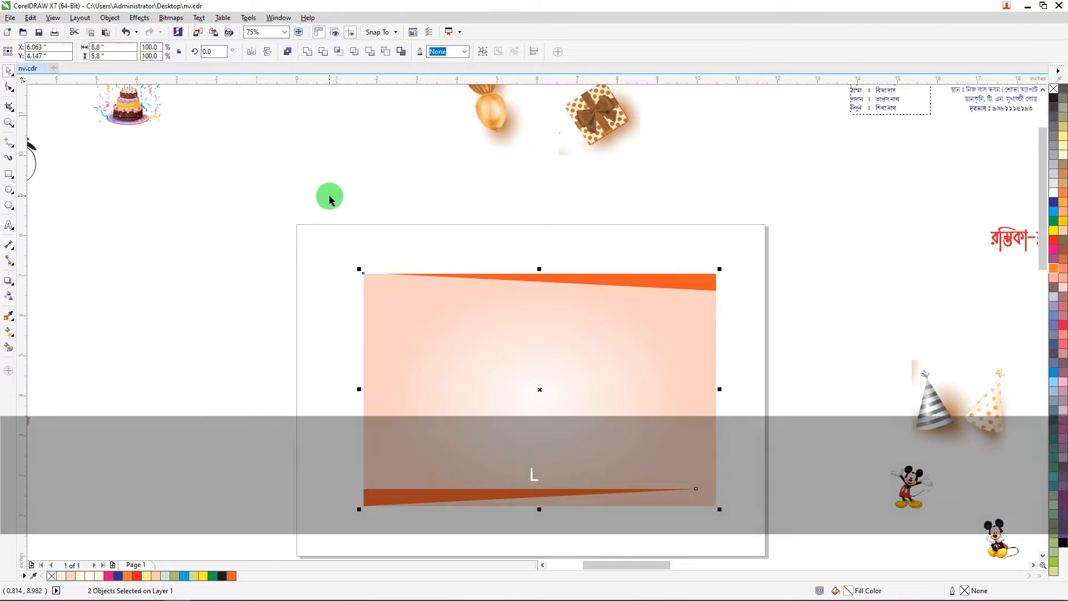
# Mirror the lower wedge vertically, realign it to the rectangle's bottom edge, and deselect it.
pyautogui.click(405, 490)
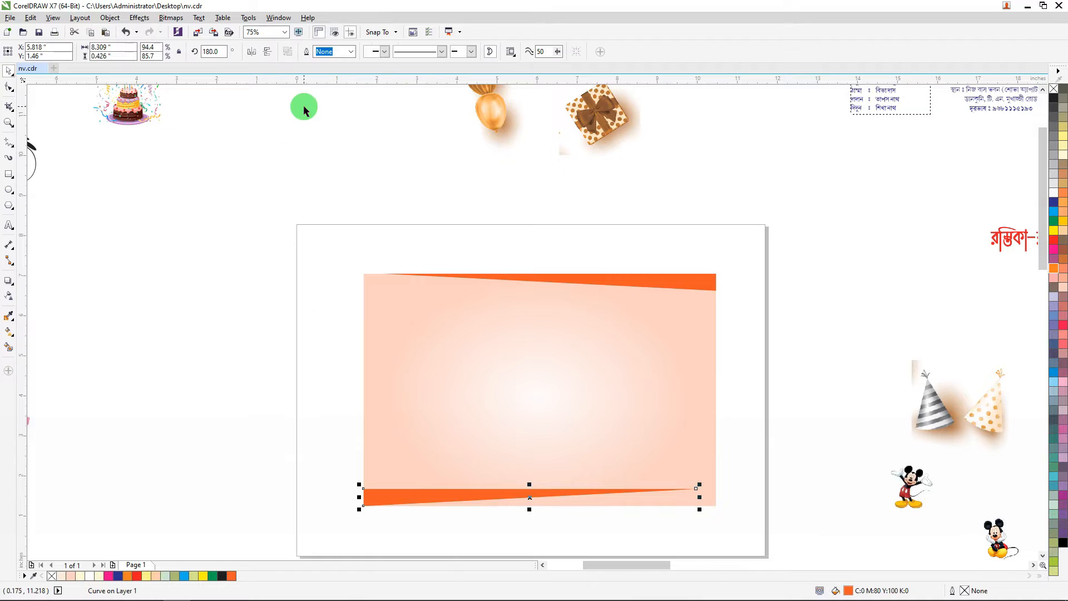
pyautogui.click(267, 52)
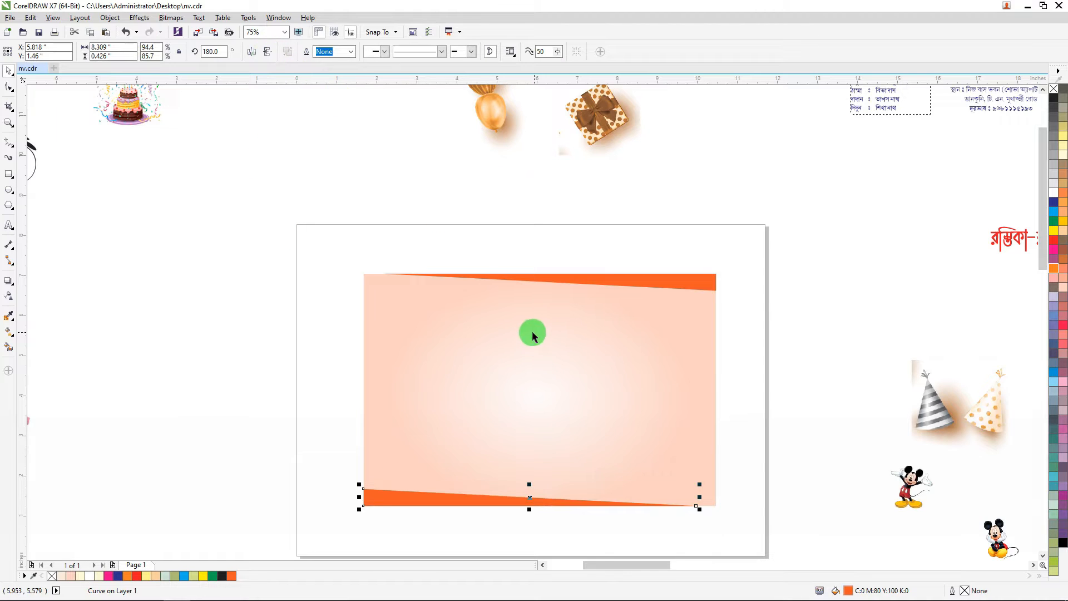
pyautogui.keyDown('shift'); pyautogui.click(517, 362); pyautogui.keyUp('shift')
pyautogui.press('b')
pyautogui.click(774, 277)
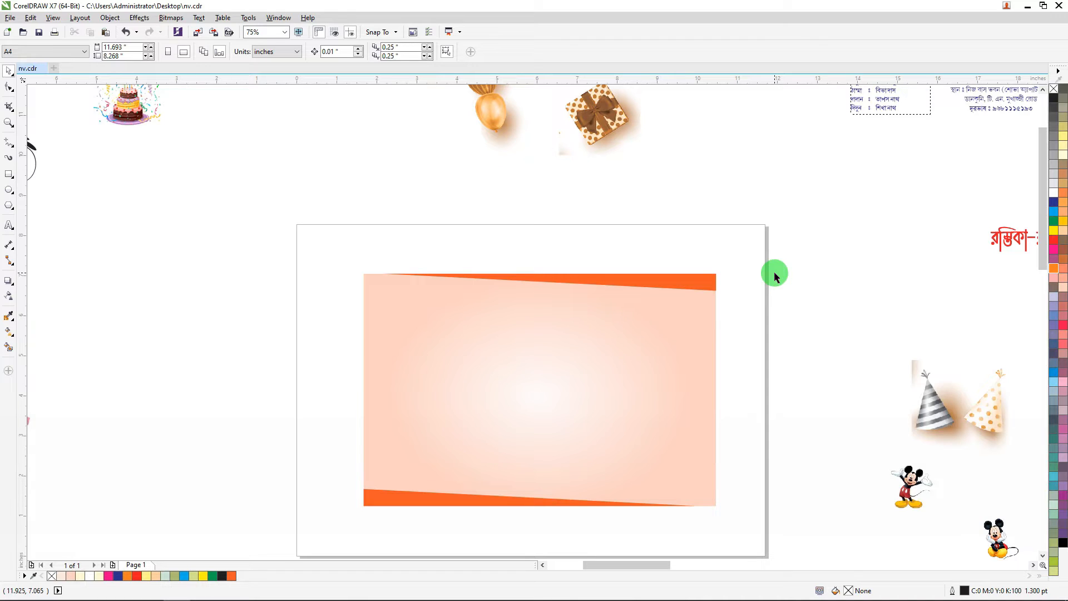
pyautogui.scroll(-1, 577, 292)
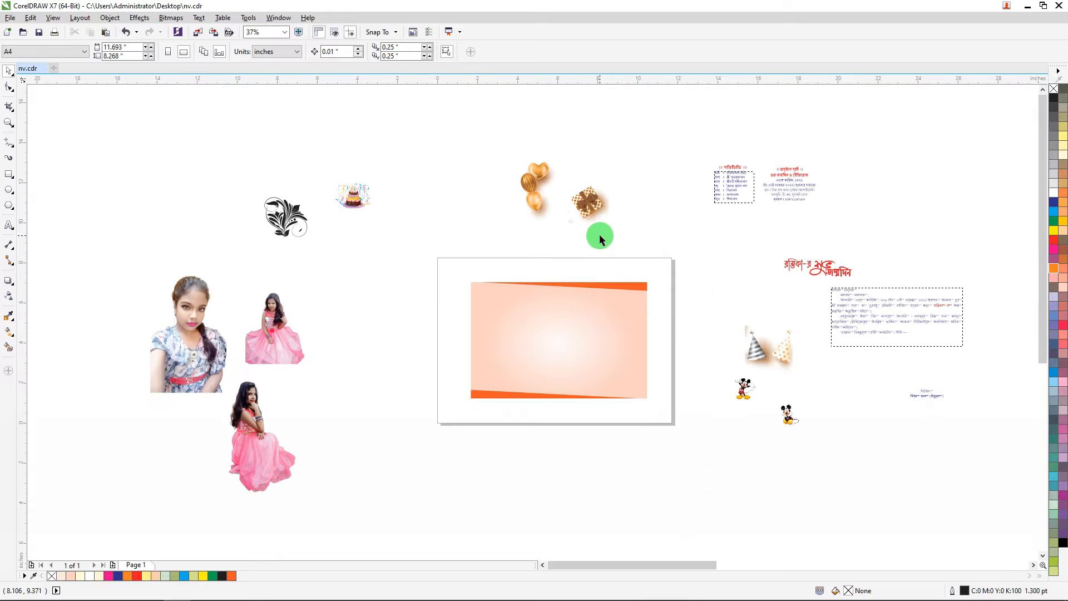
# Bring the gold balloons to the front of the page and place them just outside the card's right side.
pyautogui.moveTo(522, 189); pyautogui.dragTo(624, 338)
pyautogui.scroll(1, 660, 289)
pyautogui.press('ctrl')
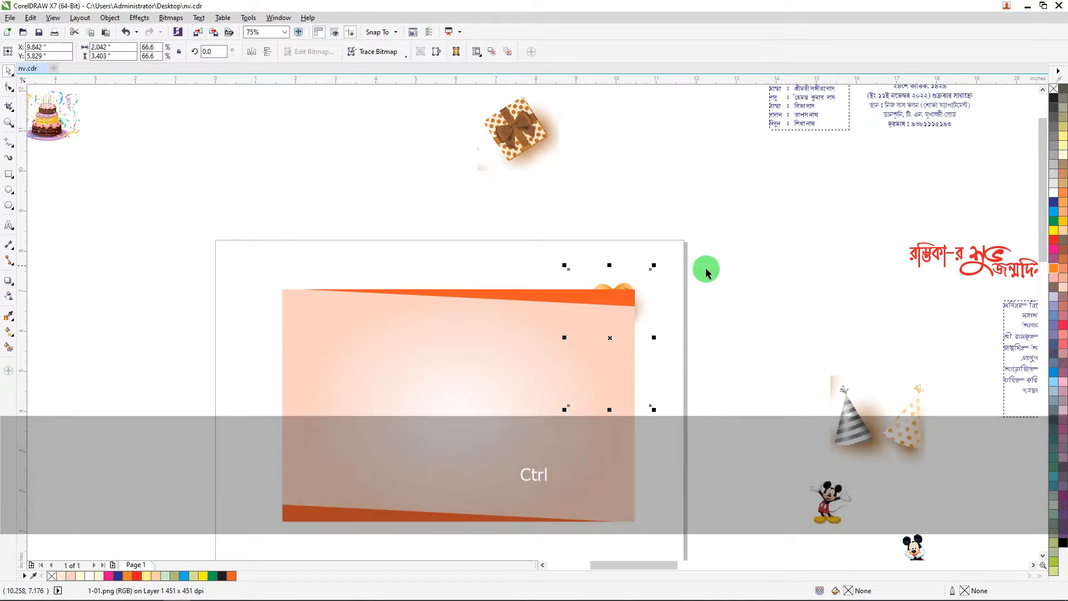
pyautogui.rightClick(621, 277)
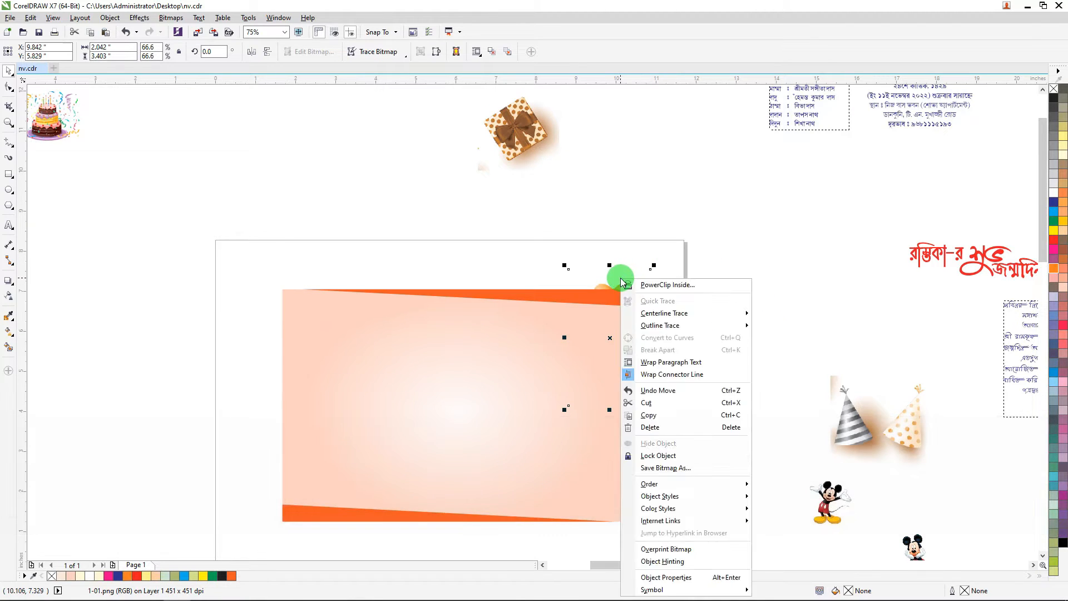
pyautogui.moveTo(659, 488)
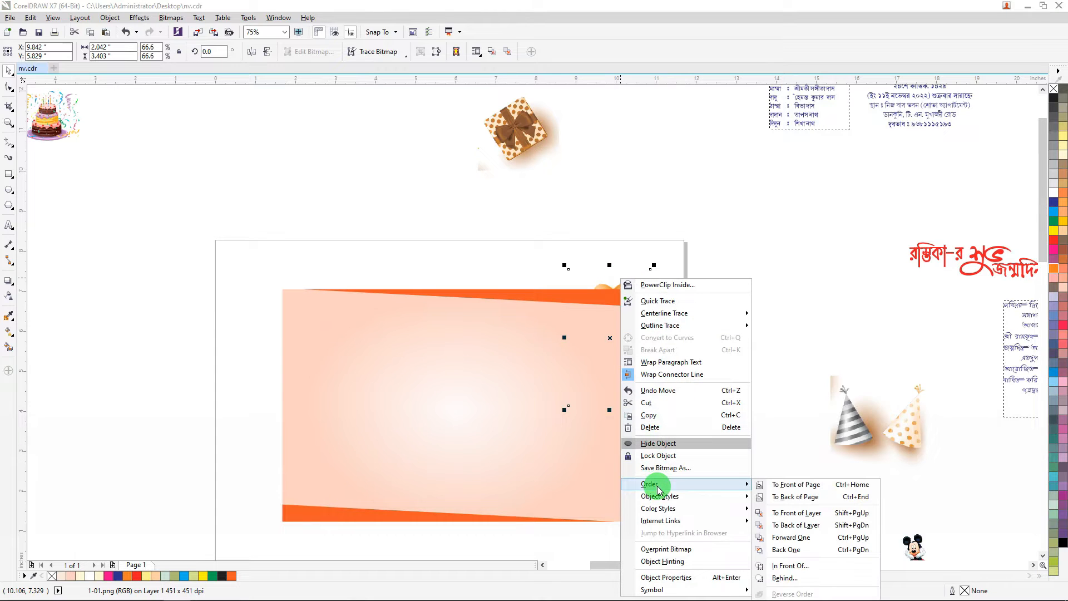
pyautogui.click(789, 485)
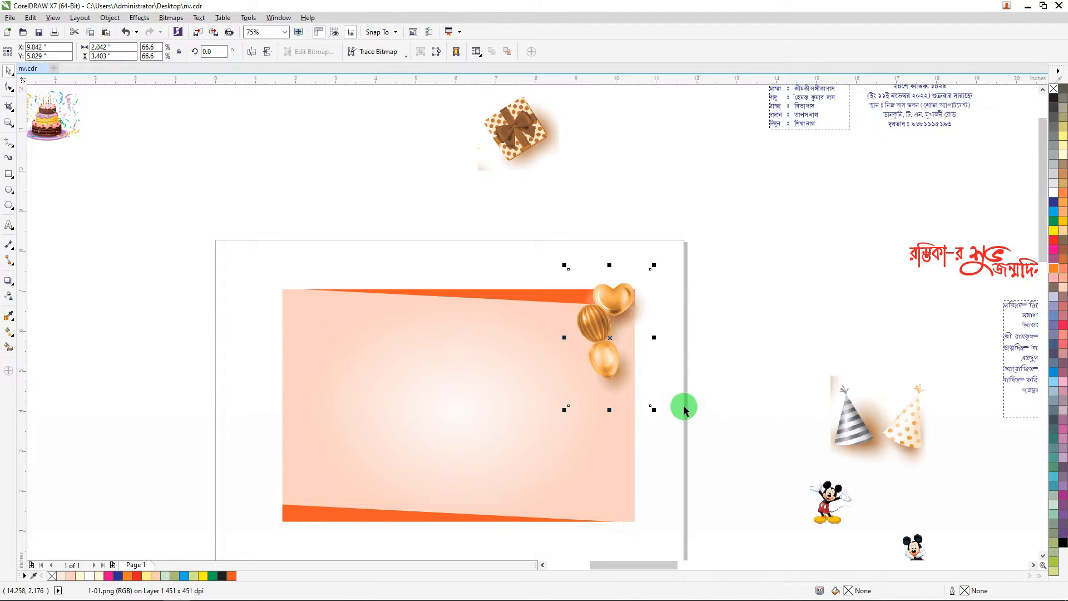
pyautogui.moveTo(617, 298); pyautogui.dragTo(749, 281)
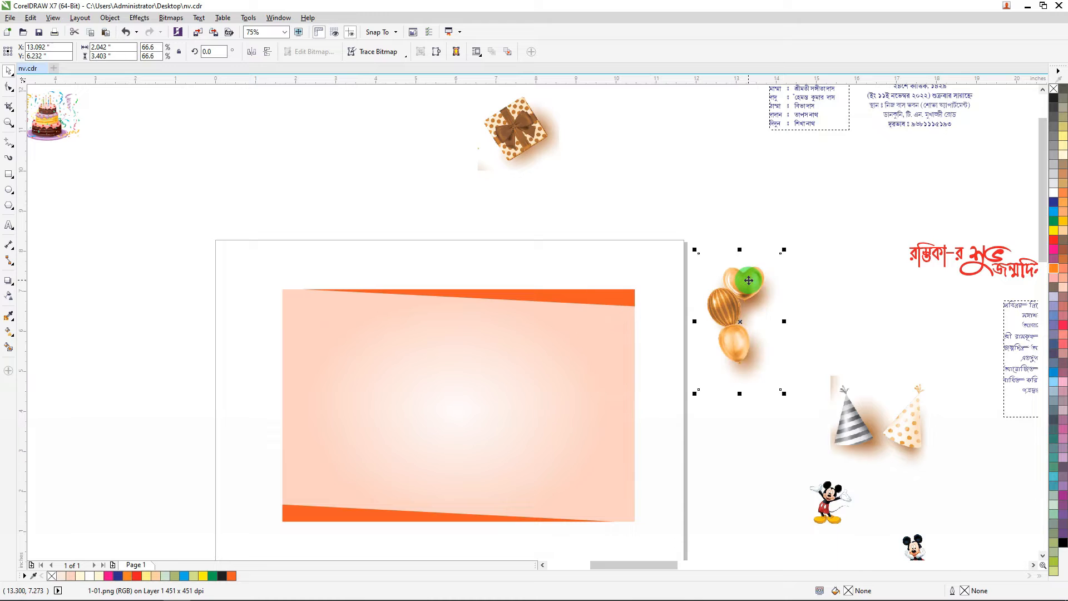
# Group the peach rectangle with both orange wedges and send the group to the back of the page.
pyautogui.moveTo(198, 232); pyautogui.dragTo(662, 540)
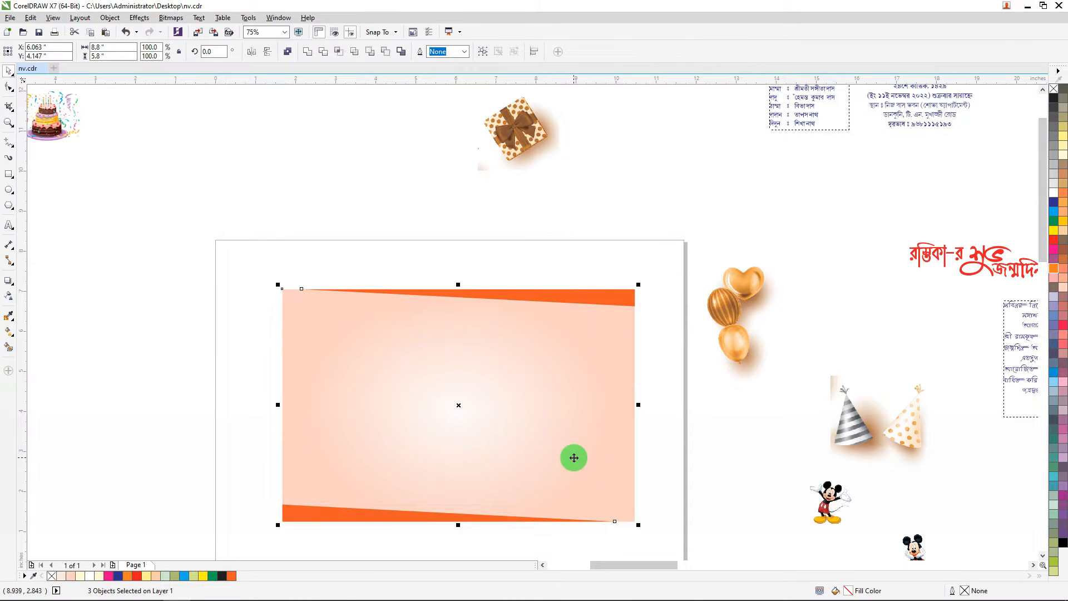
pyautogui.hotkey('ctrl', 'g')
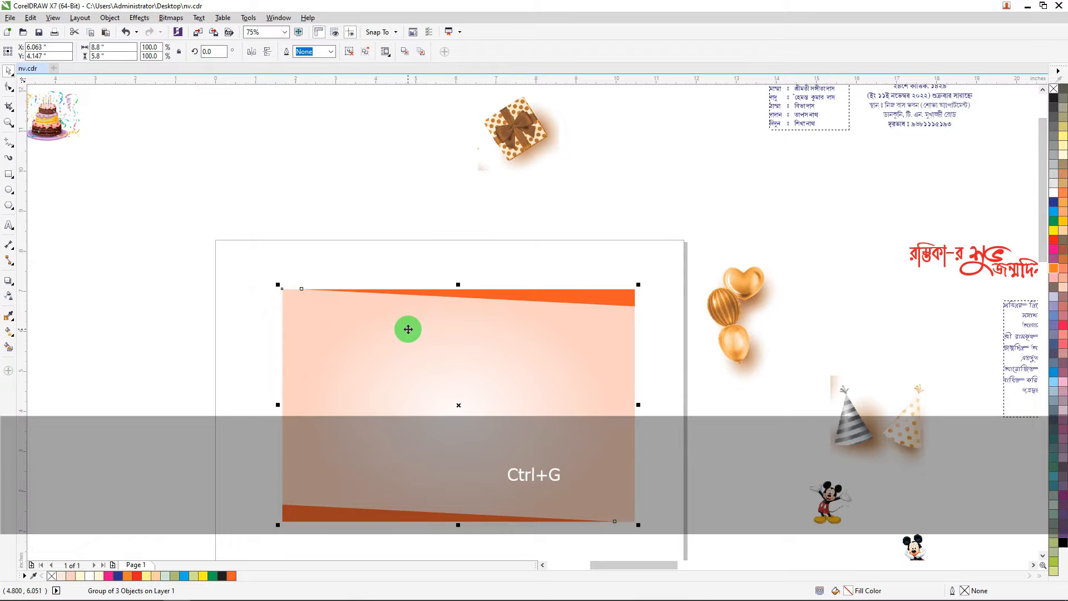
pyautogui.rightClick(407, 328)
pyautogui.moveTo(442, 217)
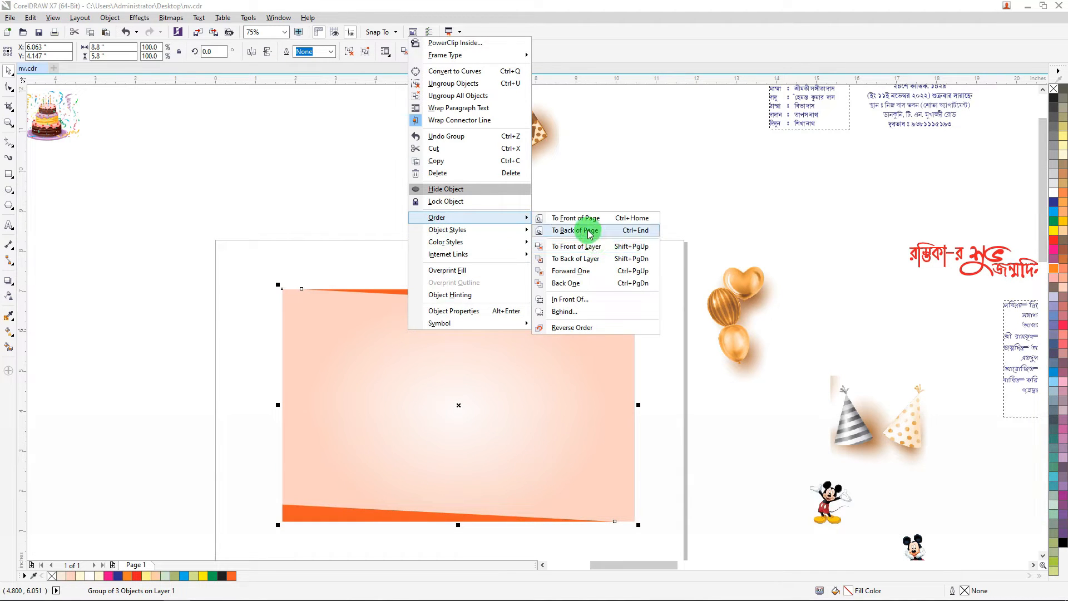
pyautogui.click(589, 234)
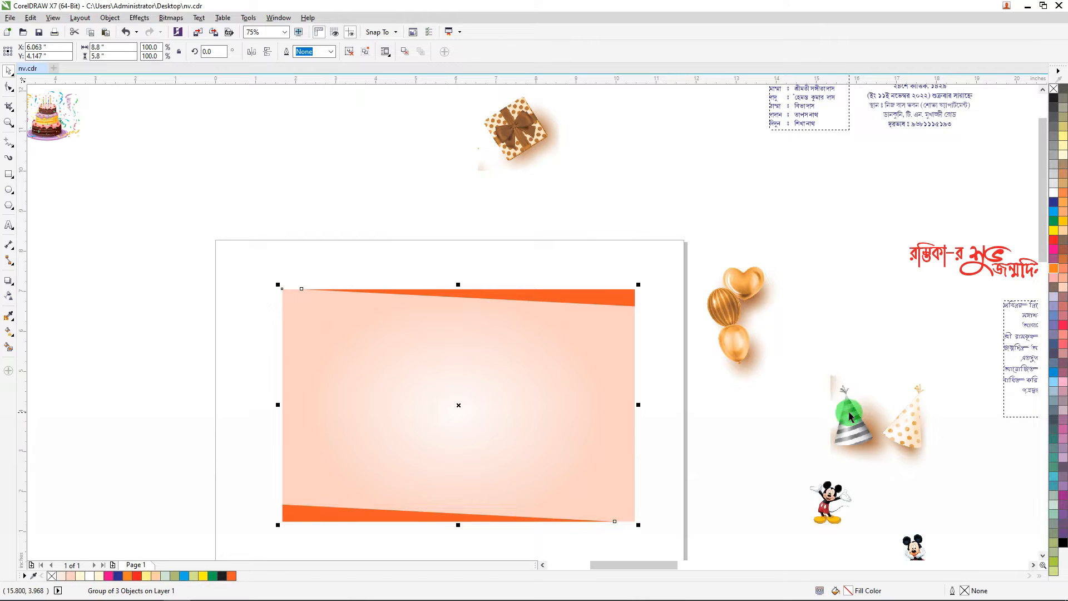
# Arrange the gold balloons and the gift box together over the card's upper-right corner, with the gift box at the front of the page.
pyautogui.moveTo(849, 416); pyautogui.dragTo(507, 329)
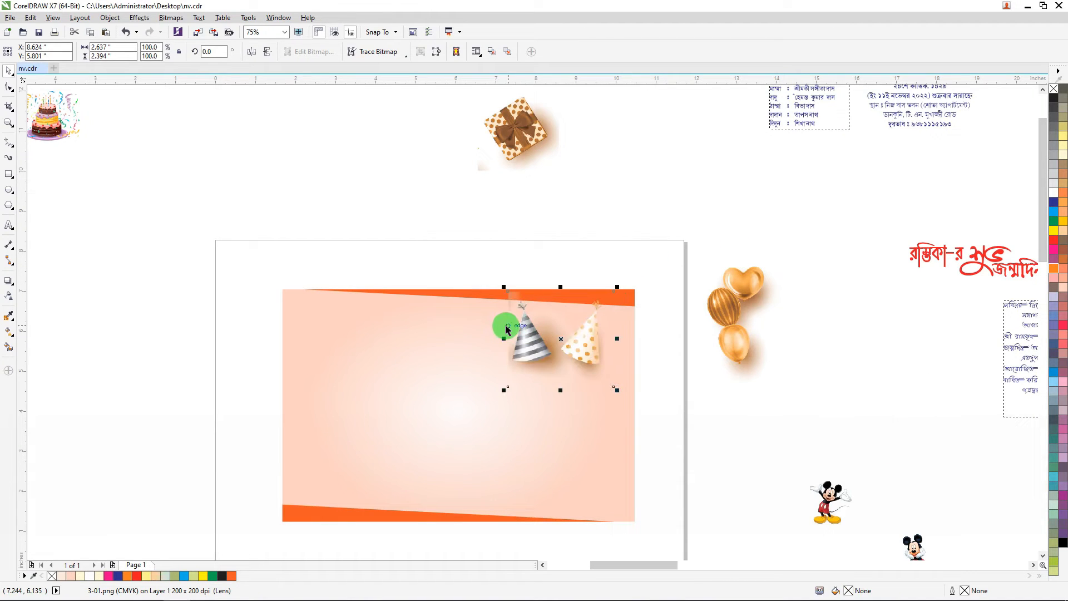
pyautogui.hotkey('ctrl', 'z')
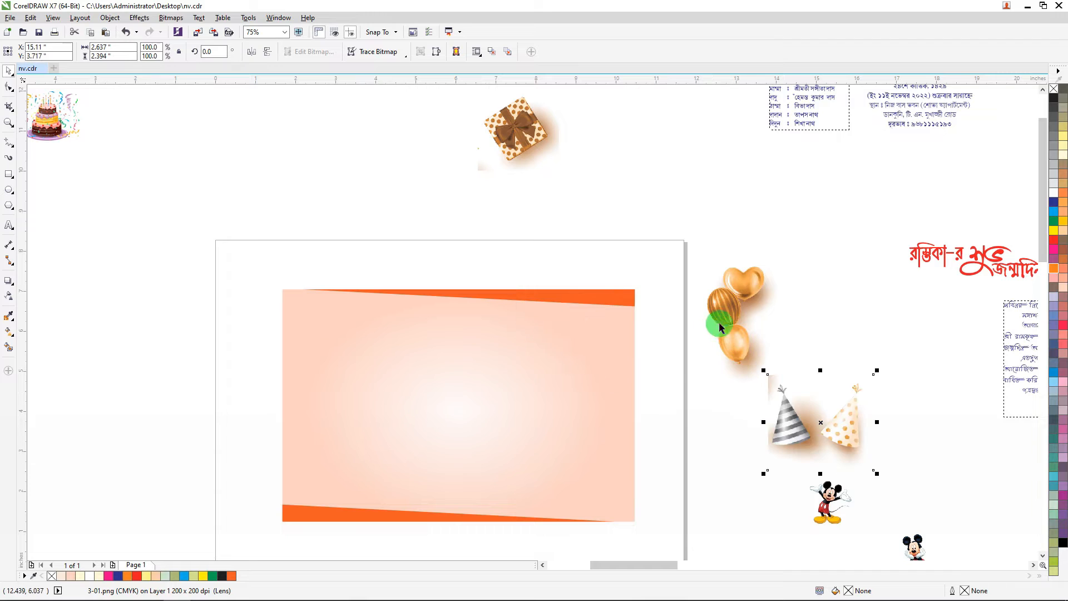
pyautogui.moveTo(719, 321); pyautogui.dragTo(625, 302)
pyautogui.moveTo(515, 126); pyautogui.dragTo(675, 325)
pyautogui.scroll(2, 703, 282)
pyautogui.hotkey('ctrl', 'Home')
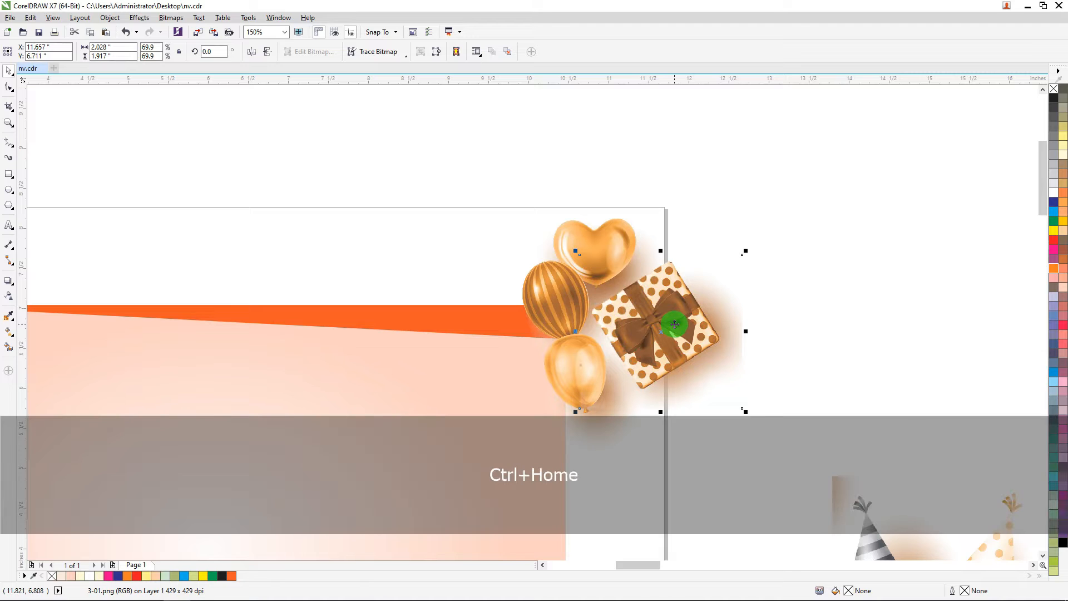
# Place a duplicate of the balloons and gift box in the empty area above the card.
pyautogui.scroll(-8, 535, 258)
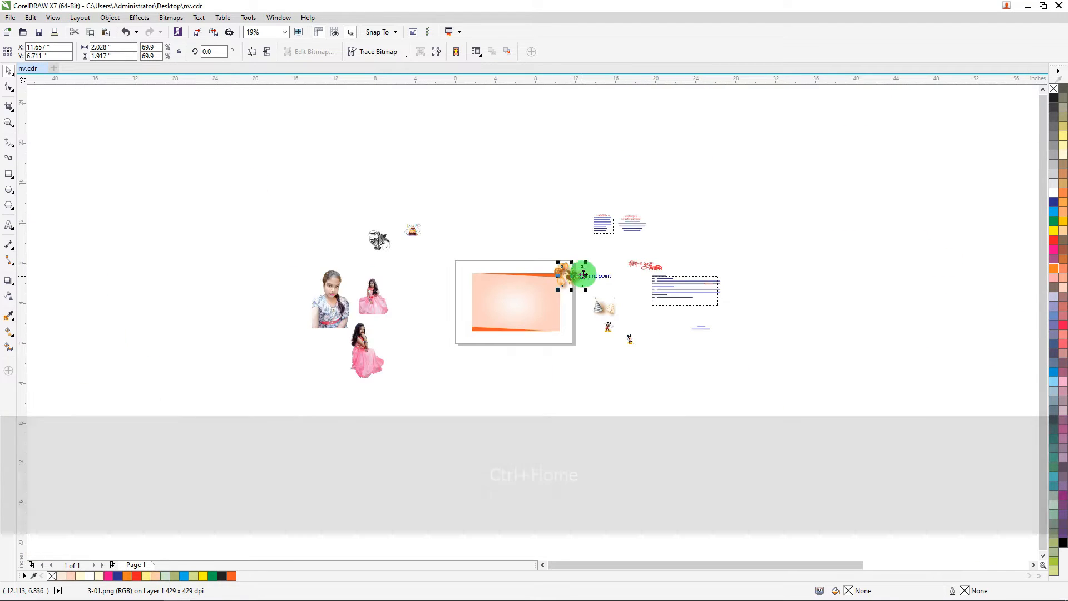
pyautogui.scroll(3, 598, 287)
pyautogui.moveTo(489, 225); pyautogui.dragTo(458, 194)
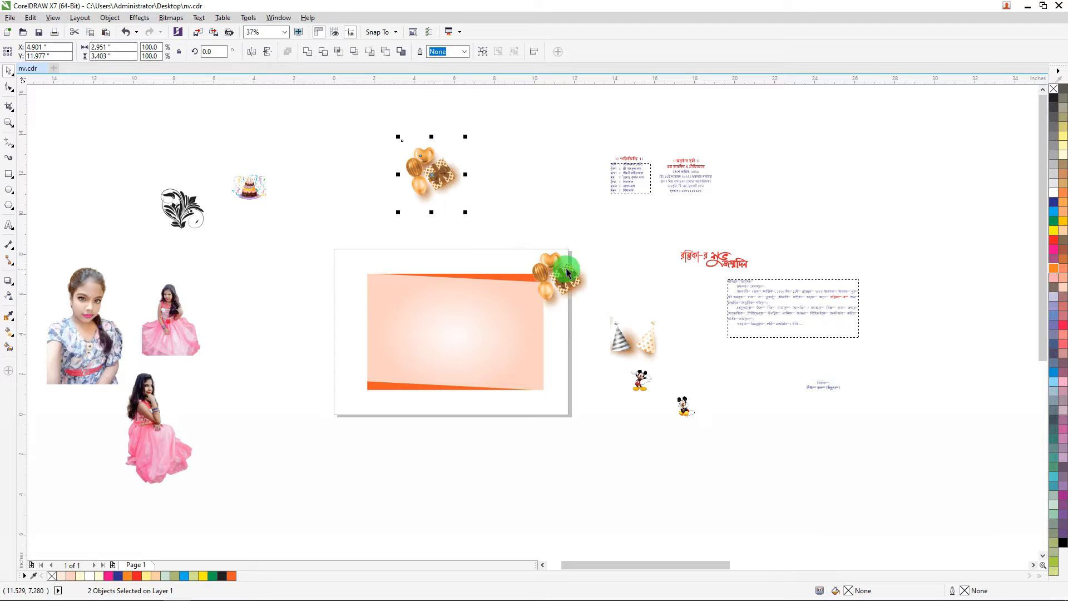
pyautogui.scroll(5, 553, 277)
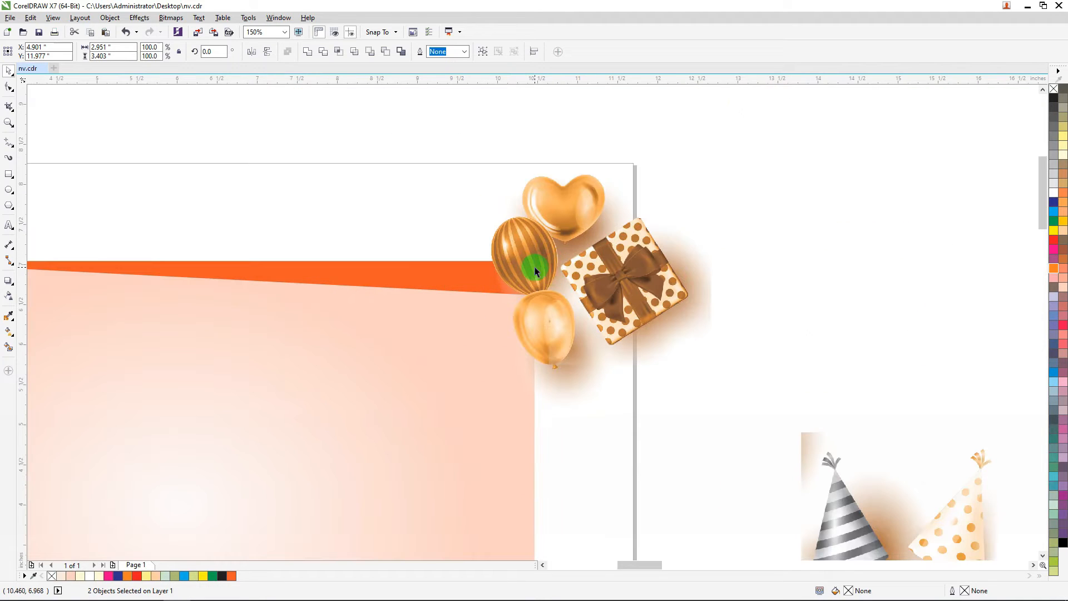
pyautogui.scroll(-5, 536, 266)
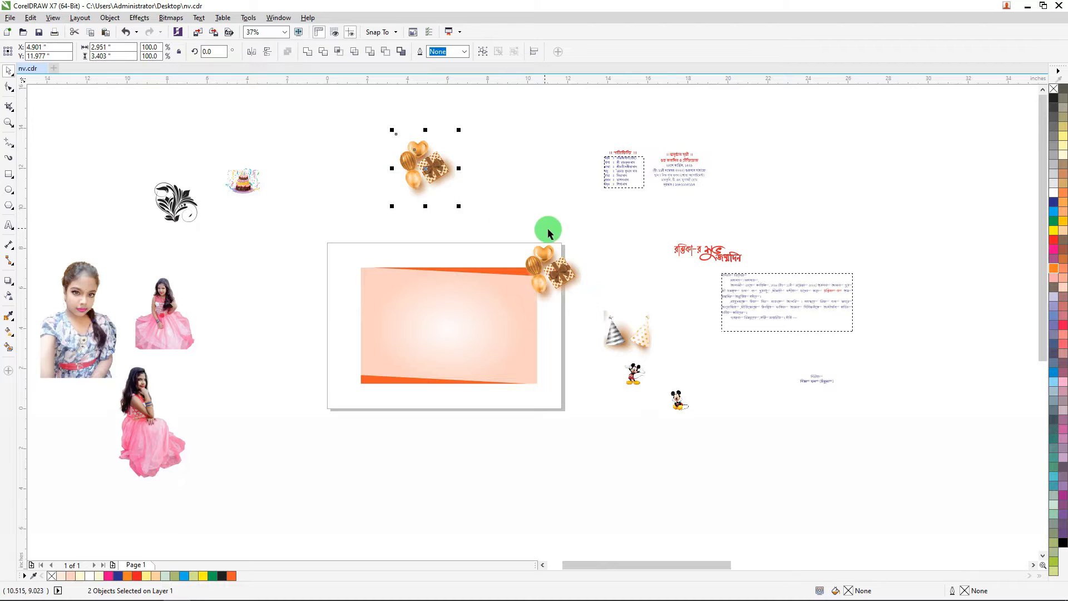
# Group the balloons and gift box that overlap the card's upper-right corner.
pyautogui.scroll(3, 549, 262)
pyautogui.moveTo(693, 182); pyautogui.dragTo(392, 401)
pyautogui.rightClick(567, 277)
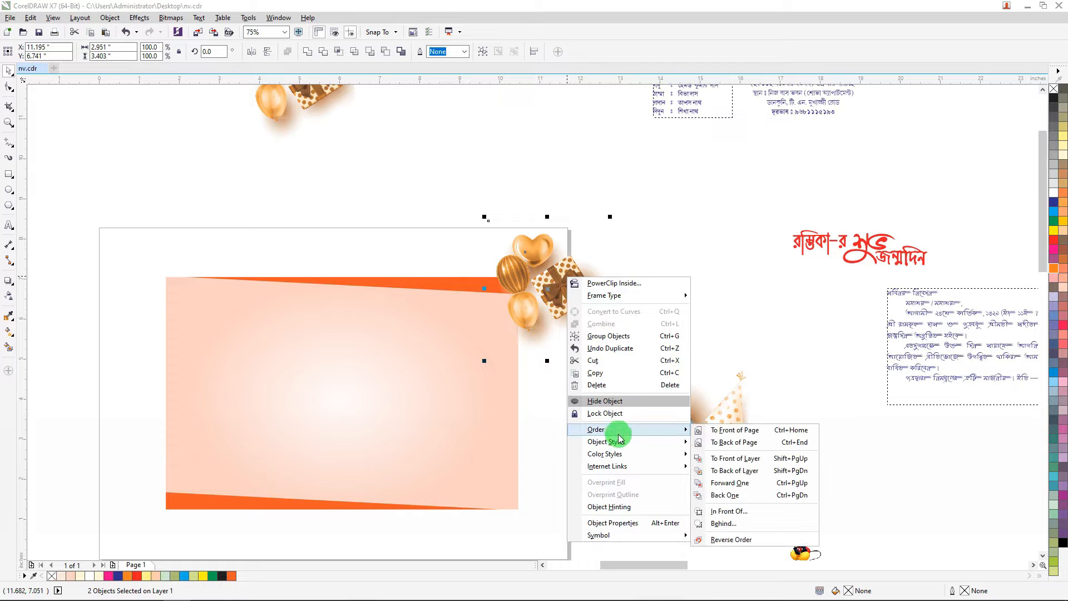
pyautogui.click(611, 338)
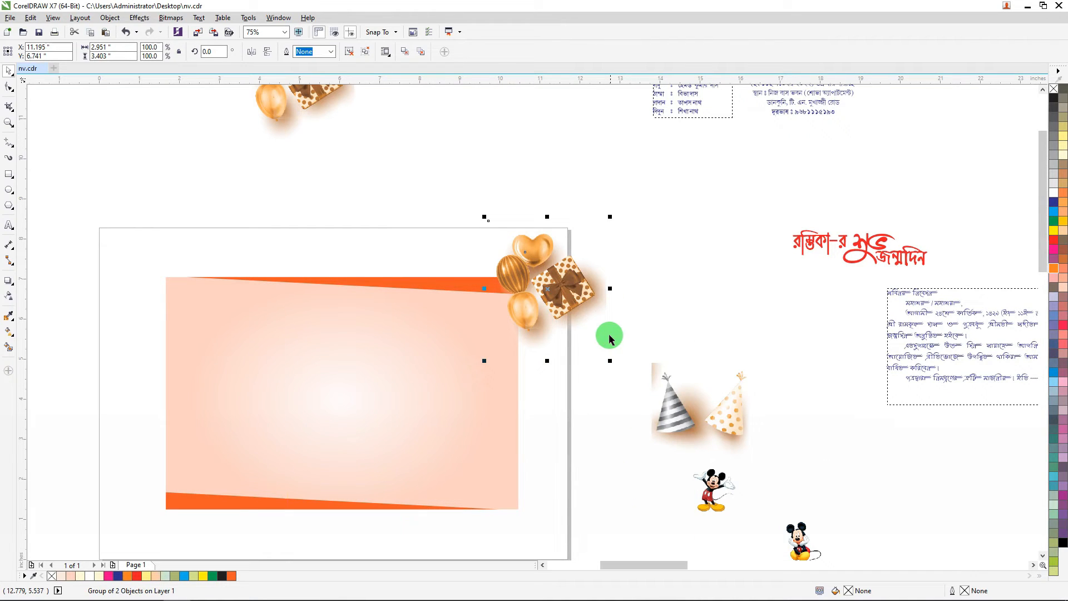
# Move the balloon-and-gift group off the card's edge and PowerClip it inside the peach card group.
pyautogui.moveTo(560, 278); pyautogui.dragTo(613, 293)
pyautogui.rightClick(613, 293)
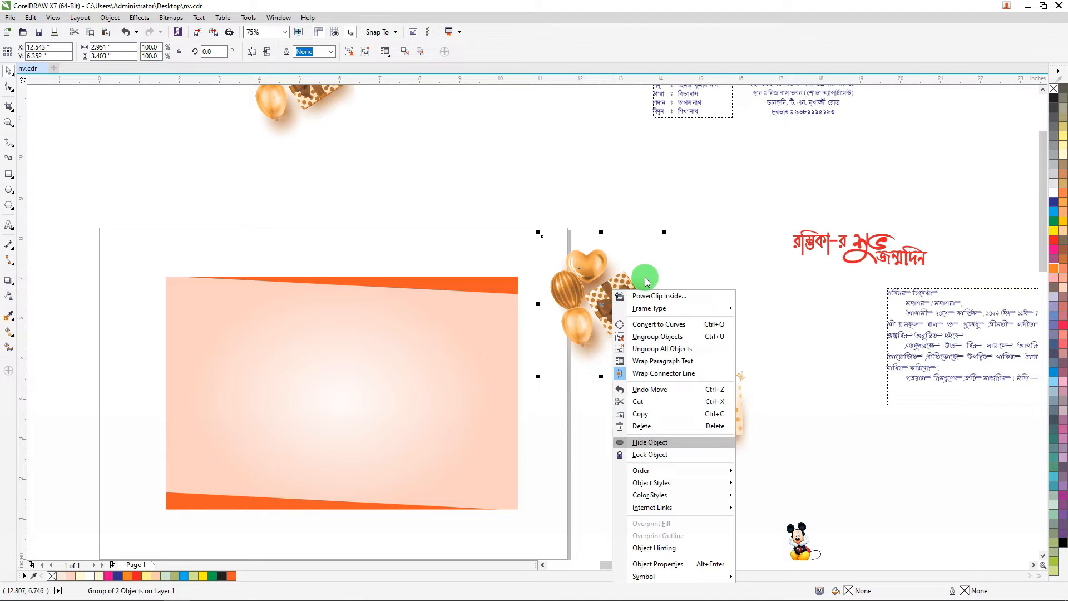
pyautogui.click(652, 301)
pyautogui.click(479, 312)
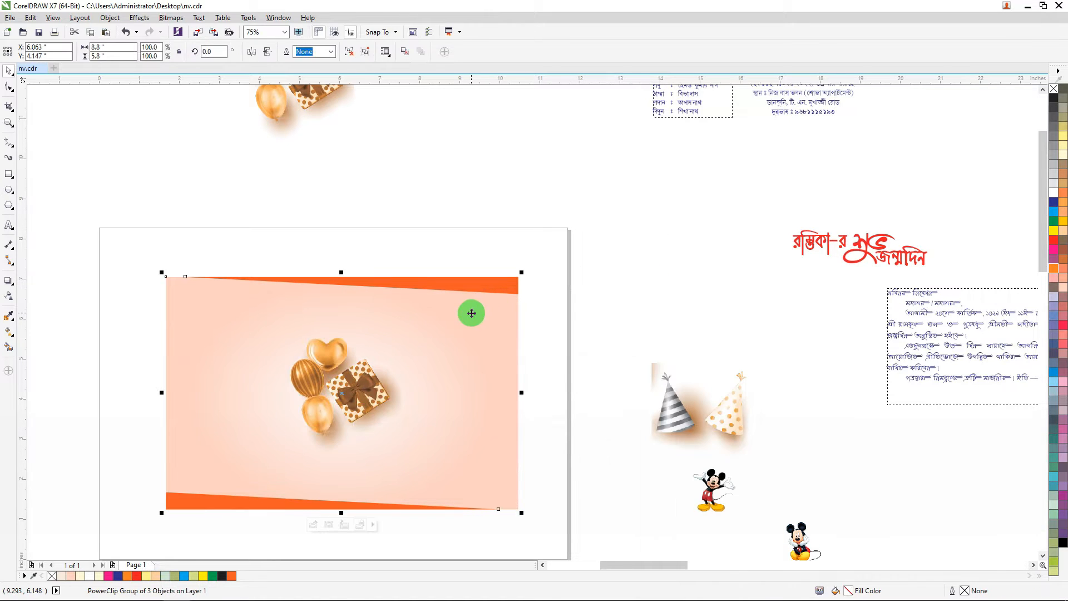
# Edit the PowerClip contents to position the balloon-and-gift group at the card's upper-right corner.
pyautogui.keyDown('ctrl'); pyautogui.click(401, 386); pyautogui.keyUp('ctrl')
pyautogui.moveTo(400, 386); pyautogui.dragTo(535, 337)
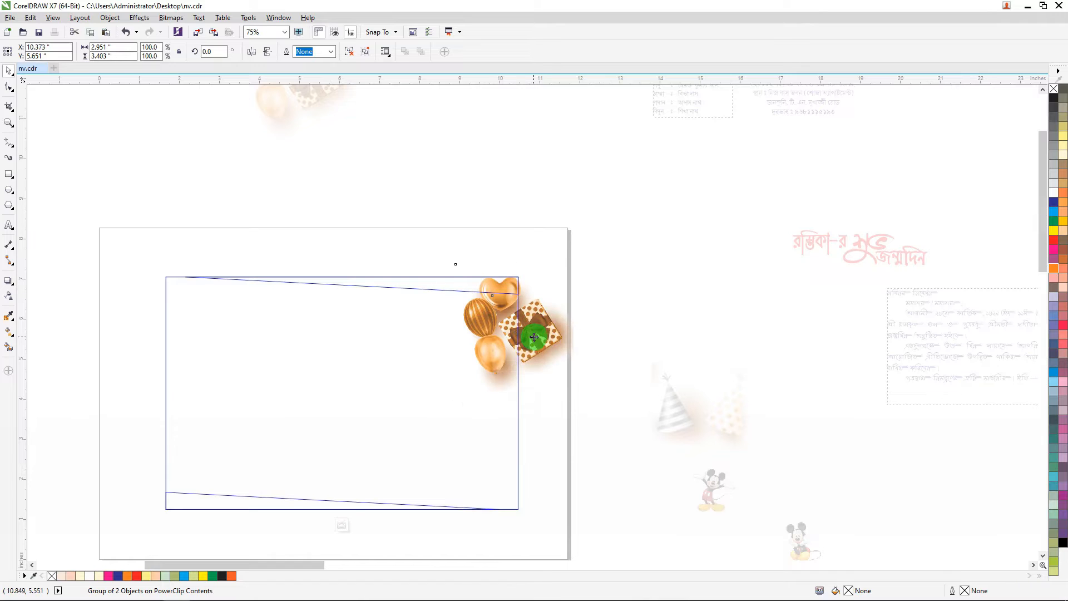
pyautogui.keyDown('ctrl'); pyautogui.click(655, 313); pyautogui.keyUp('ctrl')
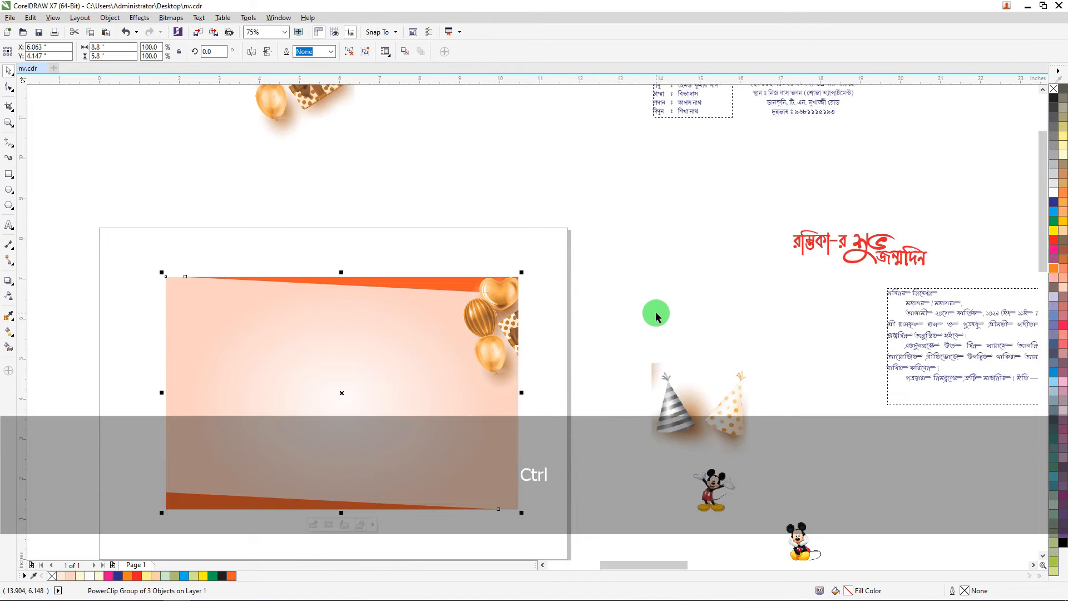
# Reopen the PowerClip contents and shift the balloon-and-gift group farther inward from the card's right edge.
pyautogui.keyDown('ctrl'); pyautogui.click(494, 305); pyautogui.keyUp('ctrl')
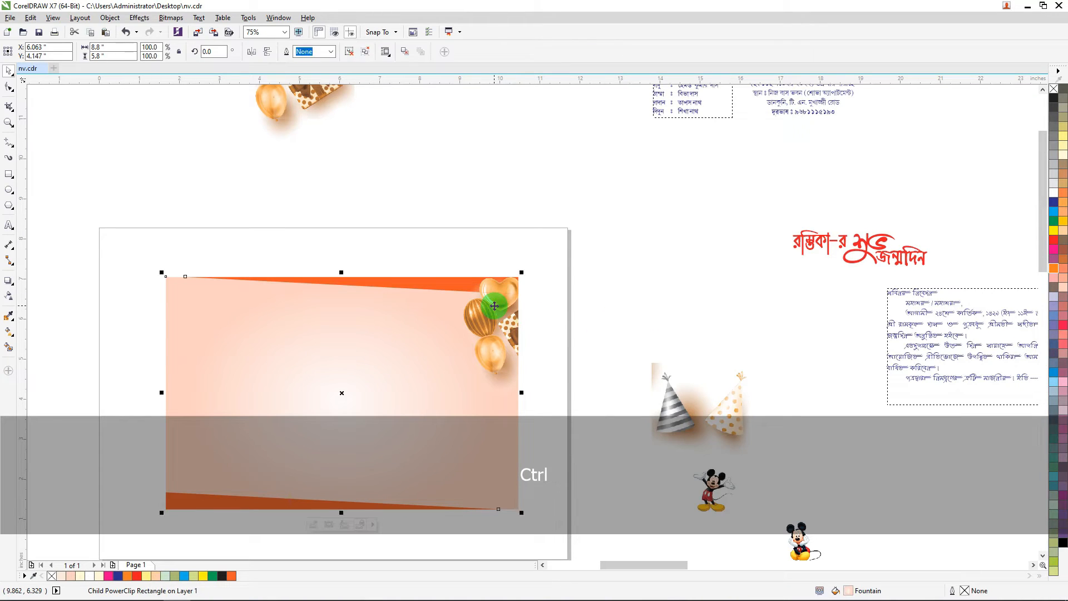
pyautogui.click(494, 305)
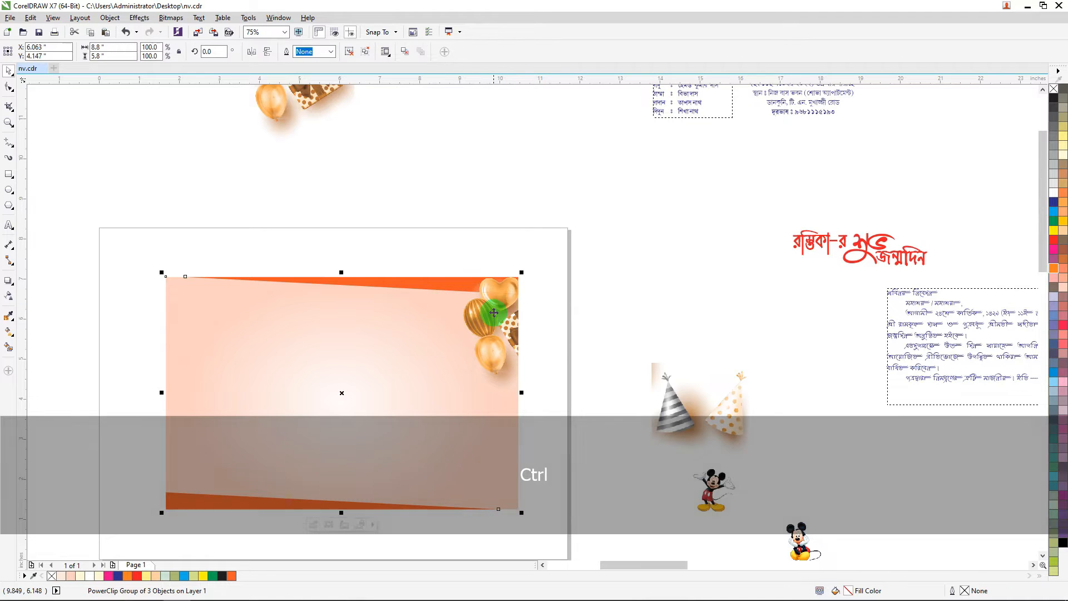
pyautogui.keyDown('ctrl'); pyautogui.click(495, 313); pyautogui.keyUp('ctrl')
pyautogui.click(537, 328)
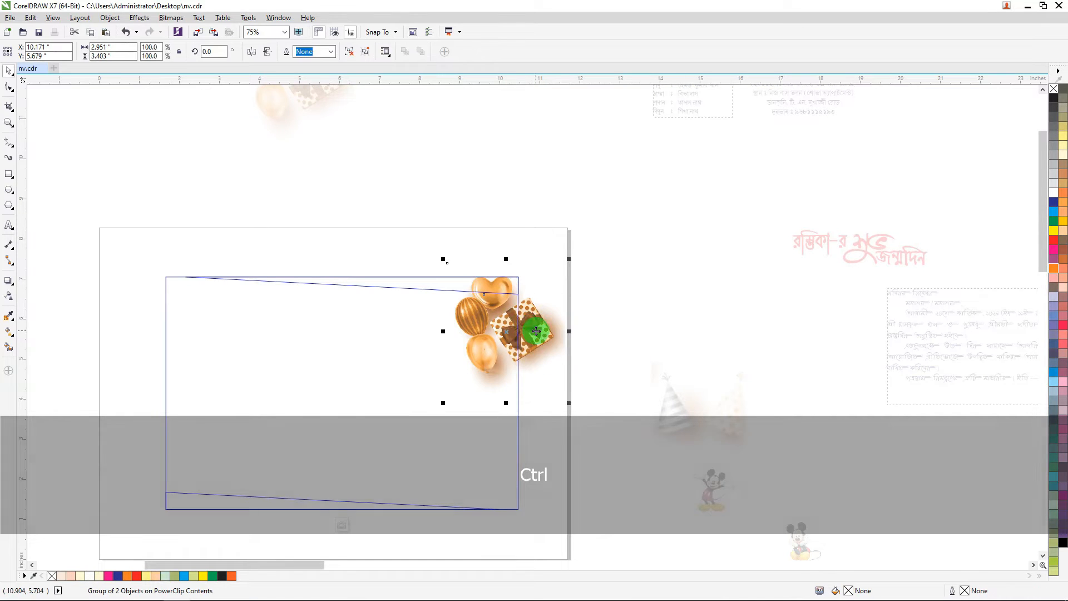
pyautogui.moveTo(537, 331); pyautogui.dragTo(529, 330)
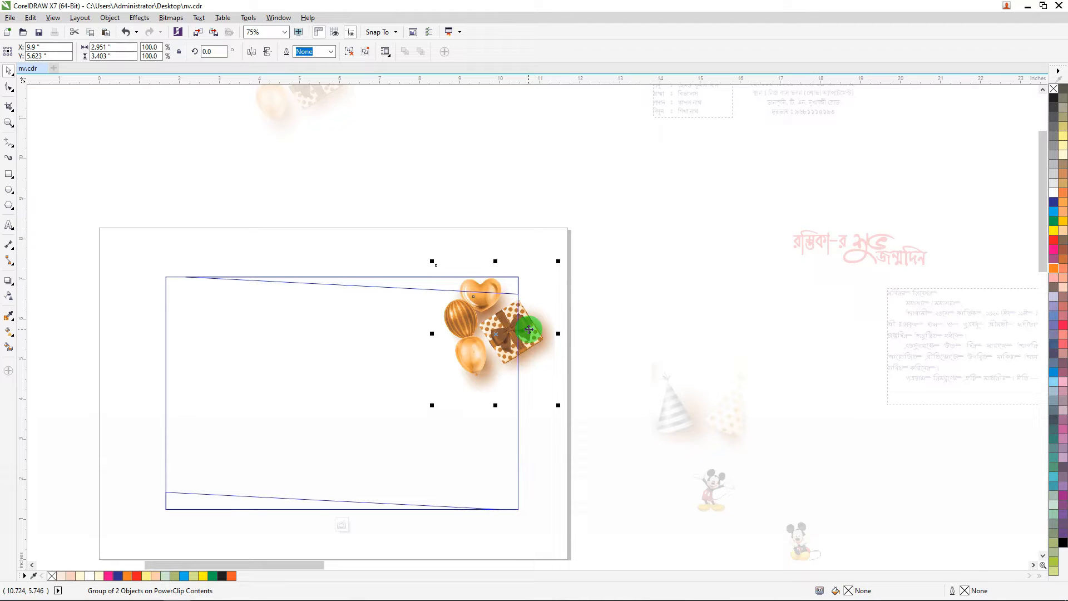
pyautogui.keyDown('ctrl'); pyautogui.click(611, 281); pyautogui.keyUp('ctrl')
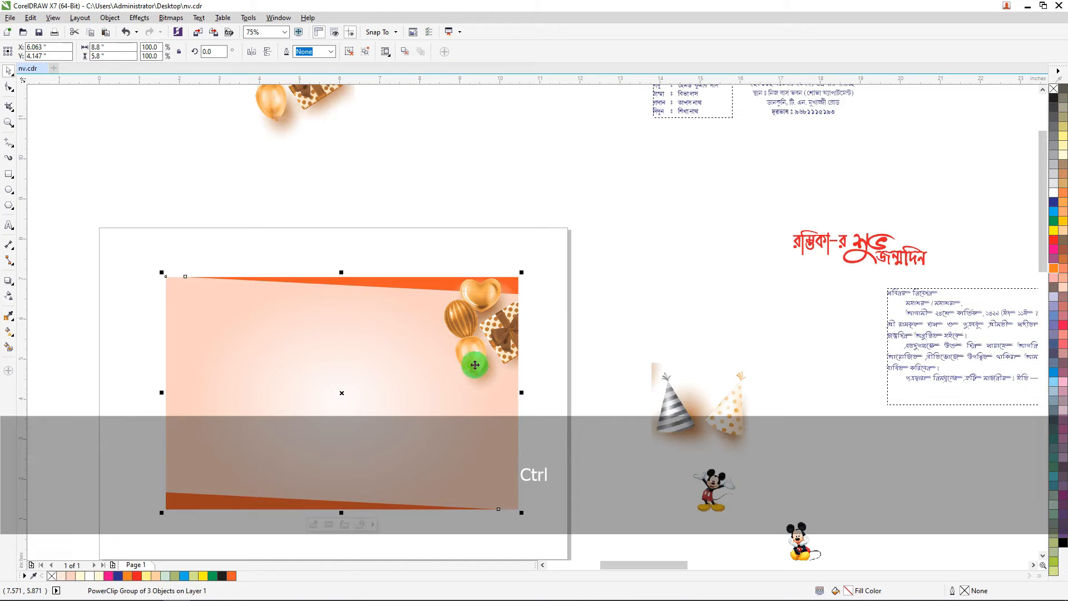
# Nudge the clipped balloon-and-gift group slightly back toward the card's right edge and finish editing the PowerClip.
pyautogui.keyDown('ctrl'); pyautogui.click(501, 326); pyautogui.keyUp('ctrl')
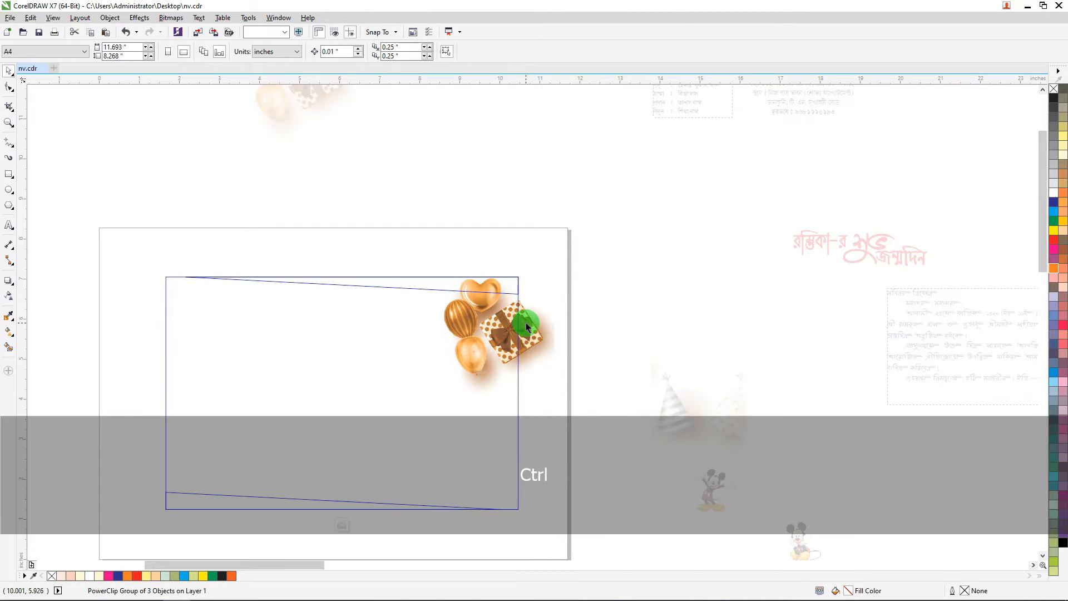
pyautogui.click(532, 322)
pyautogui.keyDown('ctrl'); pyautogui.click(597, 309); pyautogui.keyUp('ctrl')
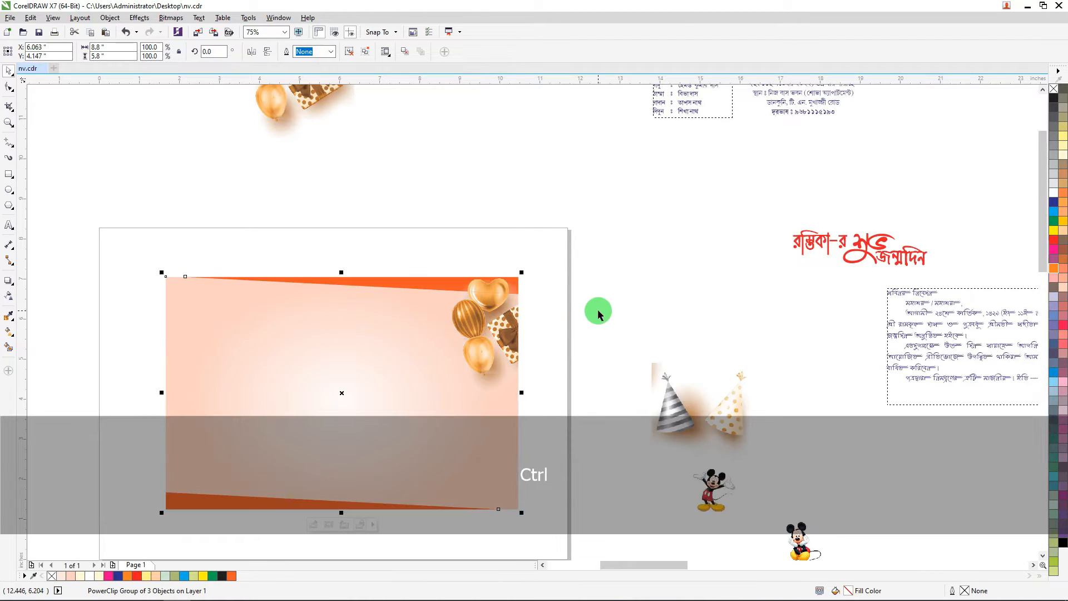
# Move the spare gift box from above the card to beside its left edge and PowerClip it inside the card.
pyautogui.scroll(-2, 467, 299)
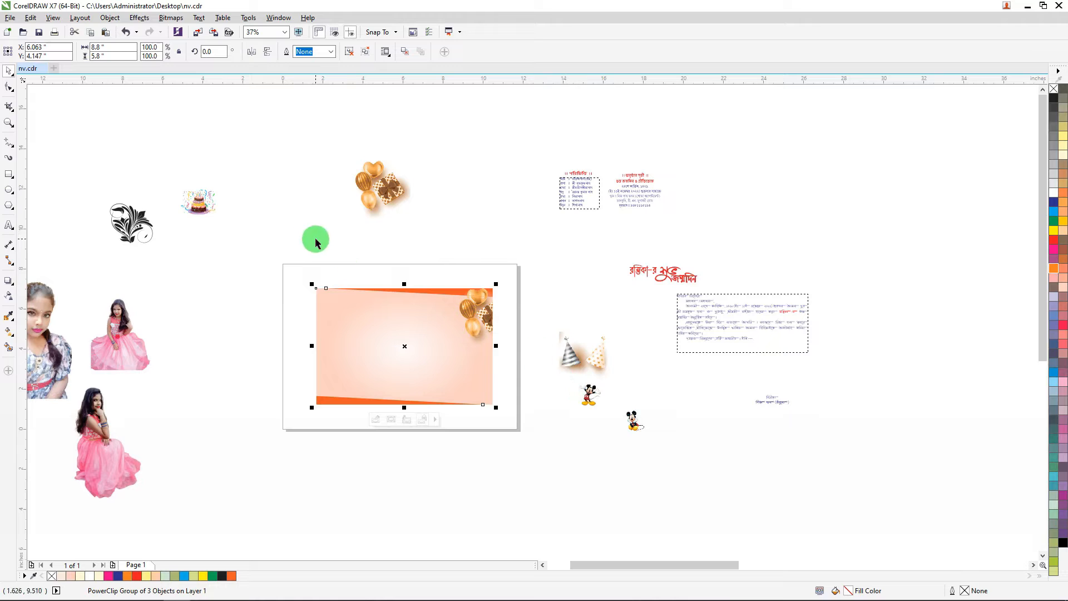
pyautogui.click(368, 211)
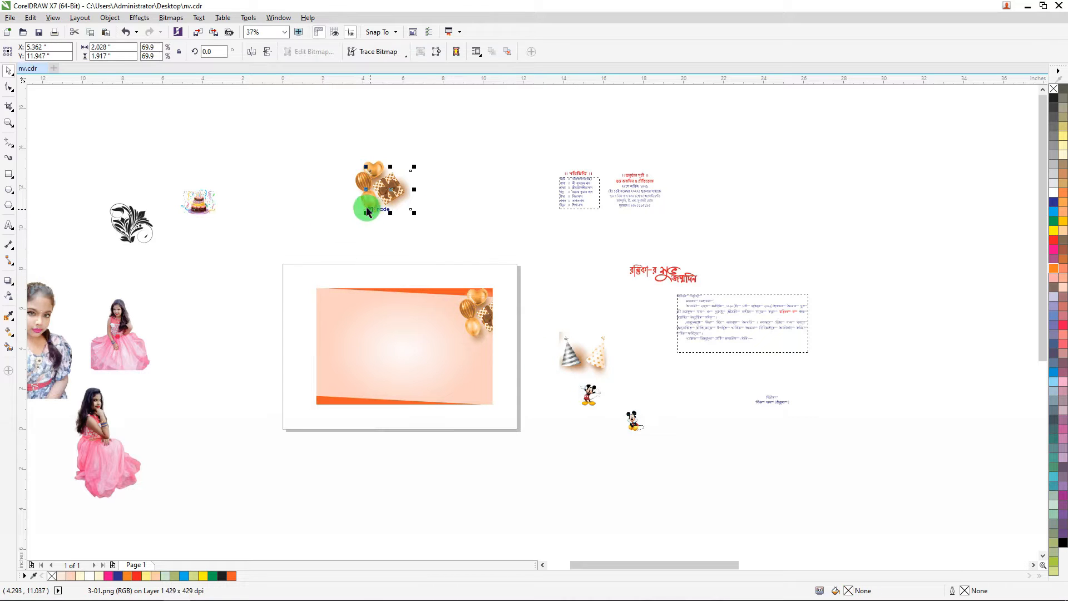
pyautogui.moveTo(399, 185); pyautogui.dragTo(276, 284)
pyautogui.scroll(2, 276, 284)
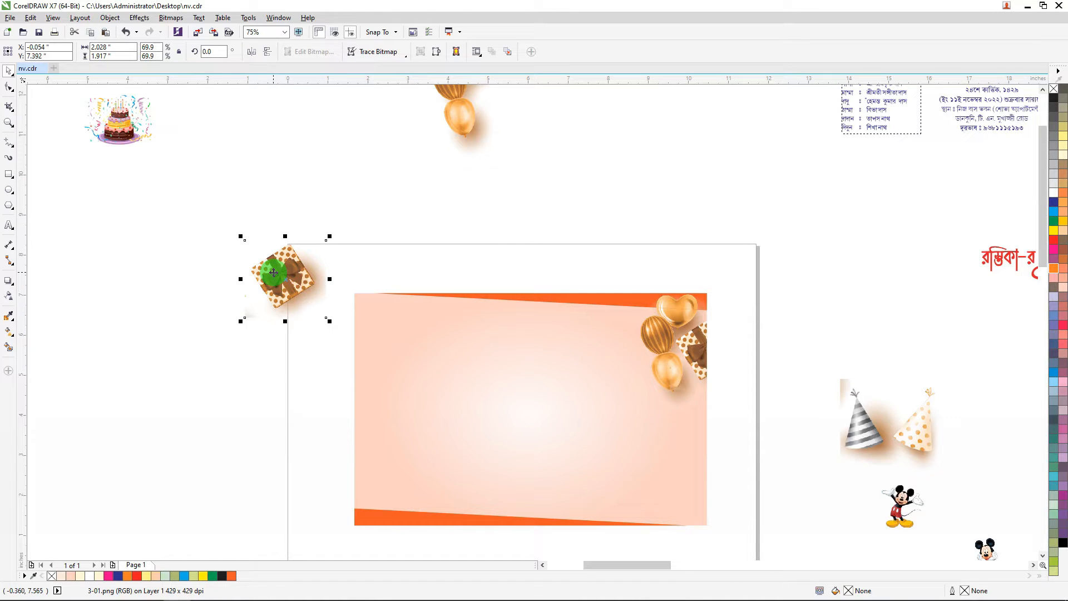
pyautogui.moveTo(273, 272); pyautogui.dragTo(289, 342)
pyautogui.rightClick(289, 342)
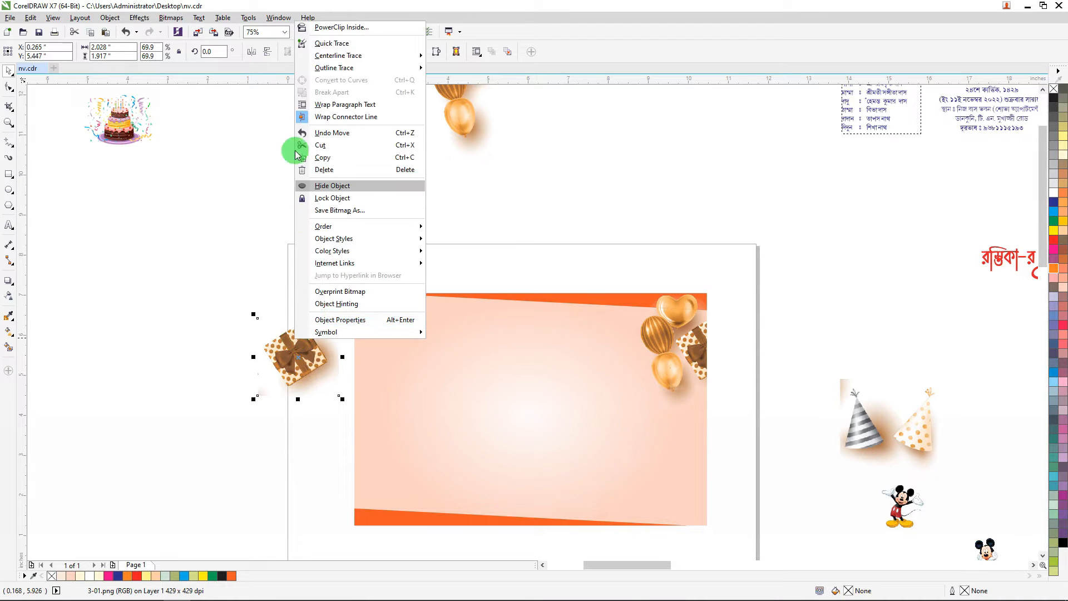
pyautogui.click(335, 27)
pyautogui.click(364, 333)
# Edit the PowerClip contents to place the second gift box across the card's left edge and finish editing.
pyautogui.keyDown('ctrl'); pyautogui.click(501, 399); pyautogui.keyUp('ctrl')
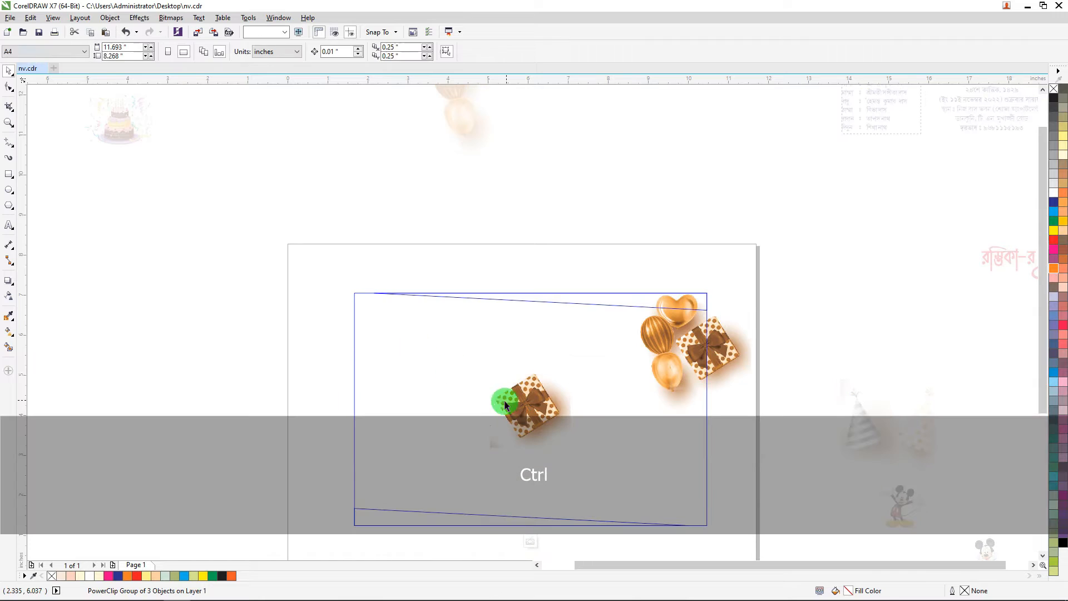
pyautogui.moveTo(501, 398); pyautogui.dragTo(332, 352)
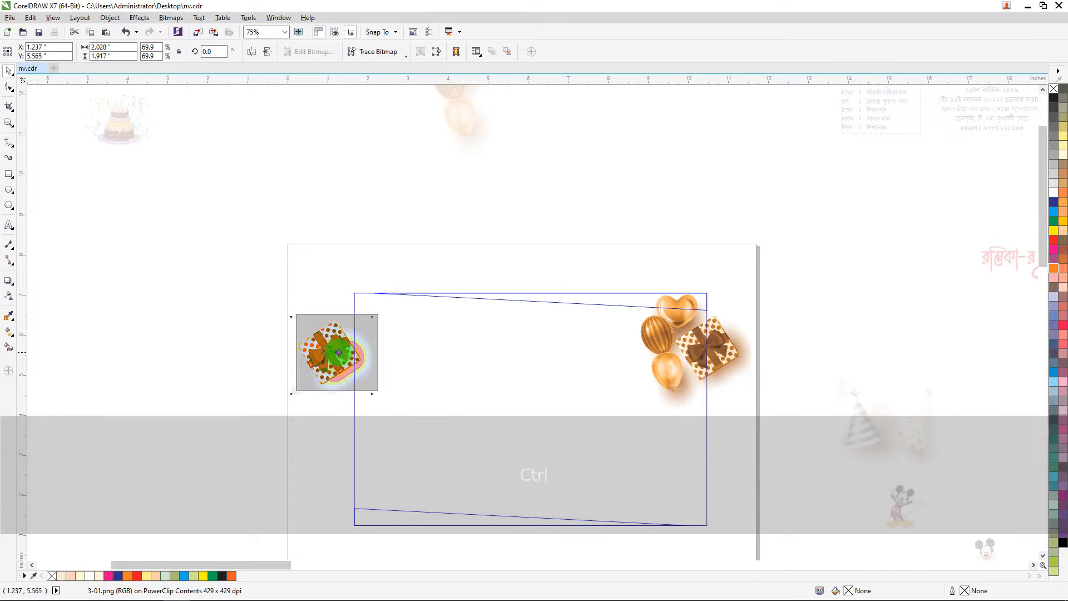
pyautogui.click(332, 352)
pyautogui.keyDown('ctrl'); pyautogui.click(238, 341); pyautogui.keyUp('ctrl')
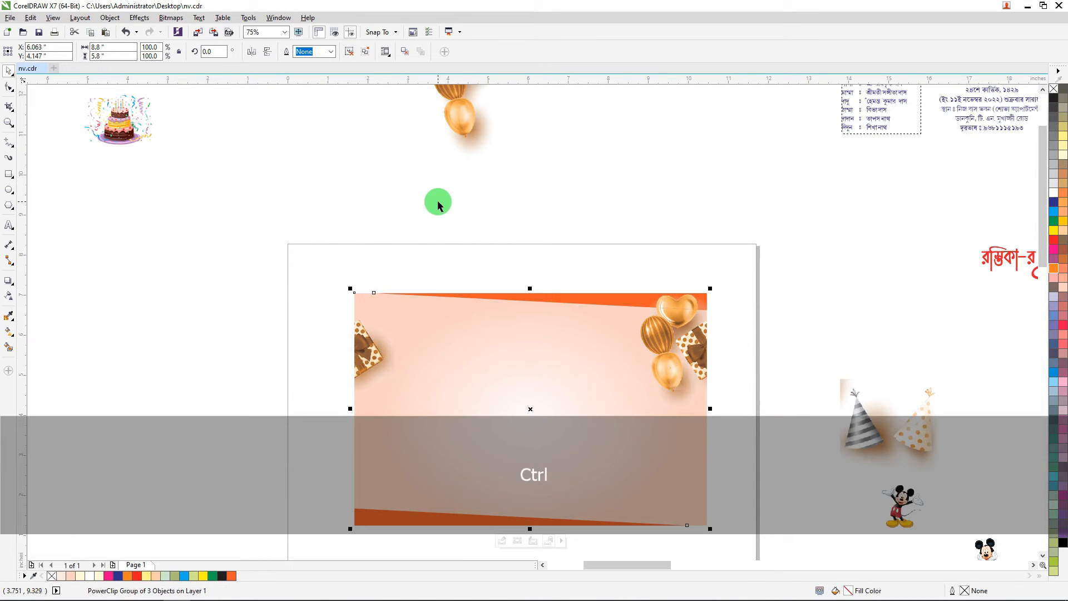
# Move the birthday cake with confetti into the card's lower-right corner.
pyautogui.scroll(-2, 133, 169)
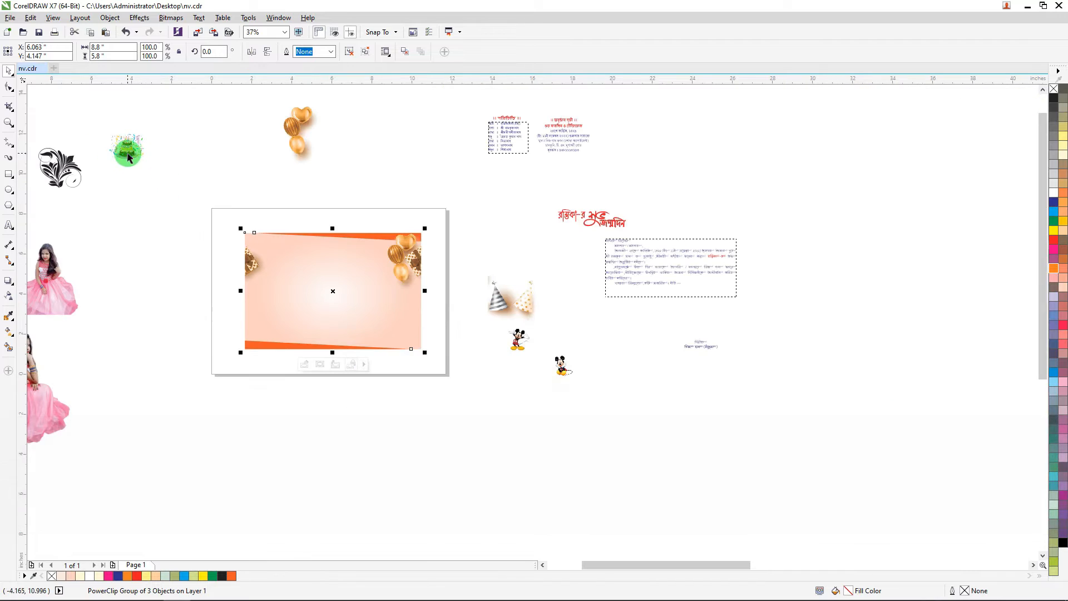
pyautogui.moveTo(129, 148); pyautogui.dragTo(446, 329)
pyautogui.scroll(5, 396, 338)
pyautogui.scroll(-6, 446, 329)
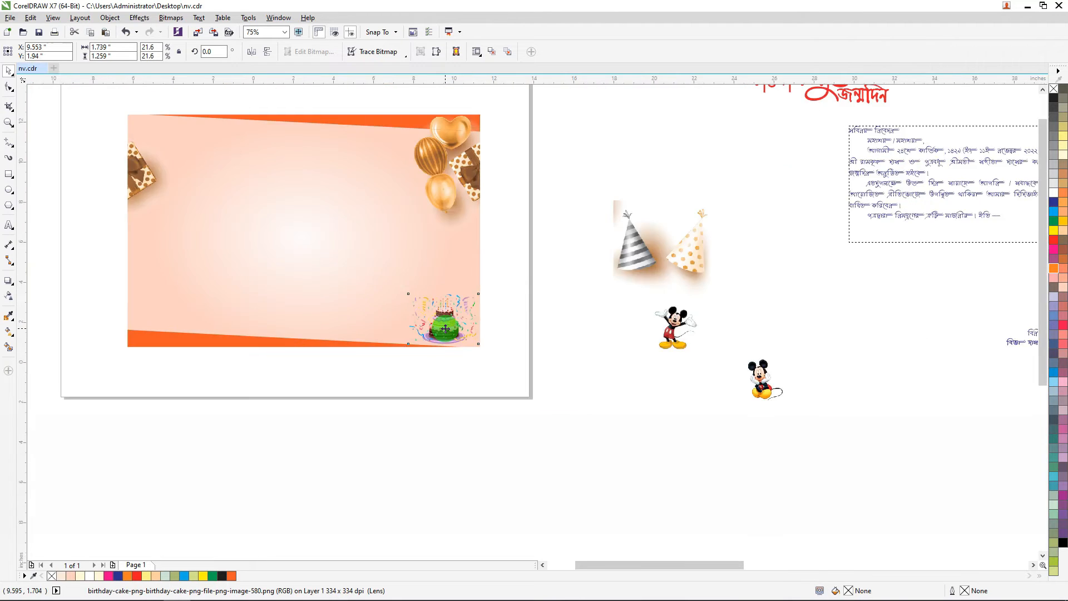
# Move the party hats image from the right of the page to the empty area beside the card's left edge.
pyautogui.hotkey('ctrl', 'z')
pyautogui.scroll(1, 433, 282)
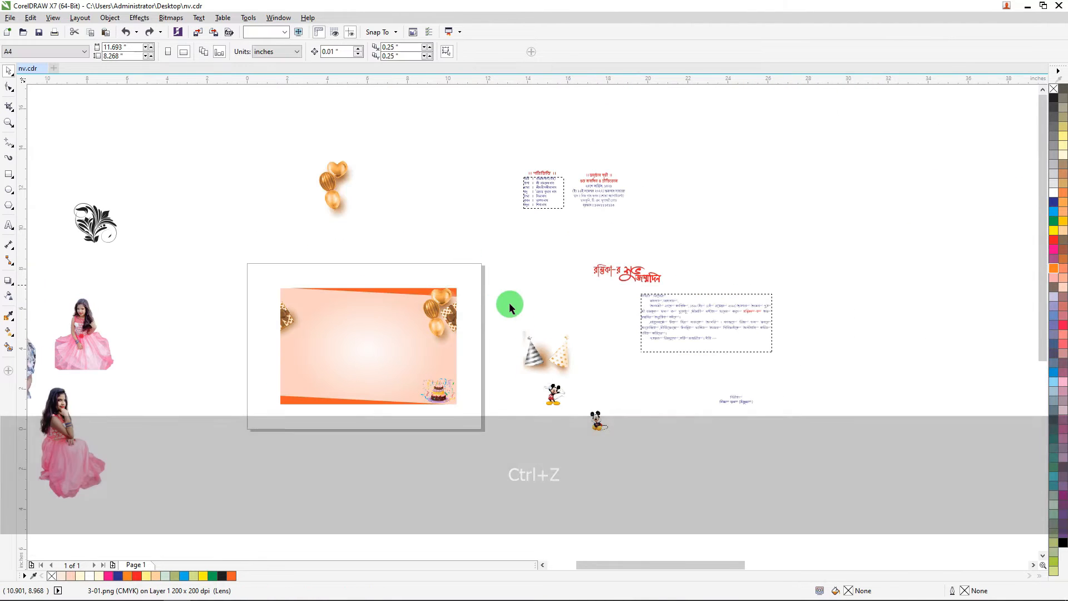
pyautogui.moveTo(532, 353); pyautogui.dragTo(259, 306)
pyautogui.moveTo(196, 308); pyautogui.dragTo(222, 306)
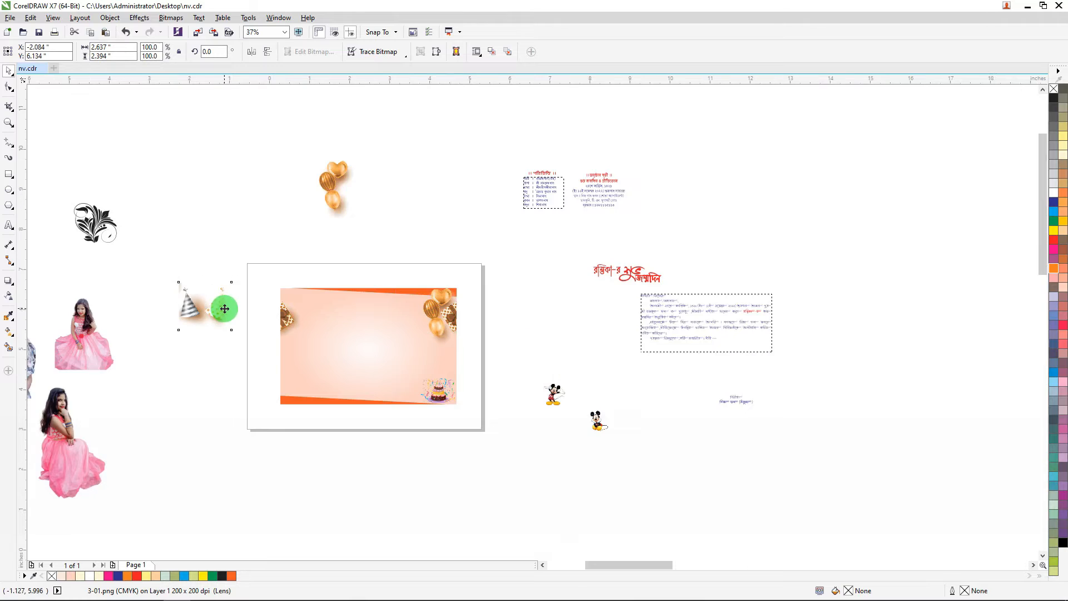
pyautogui.scroll(2, 222, 305)
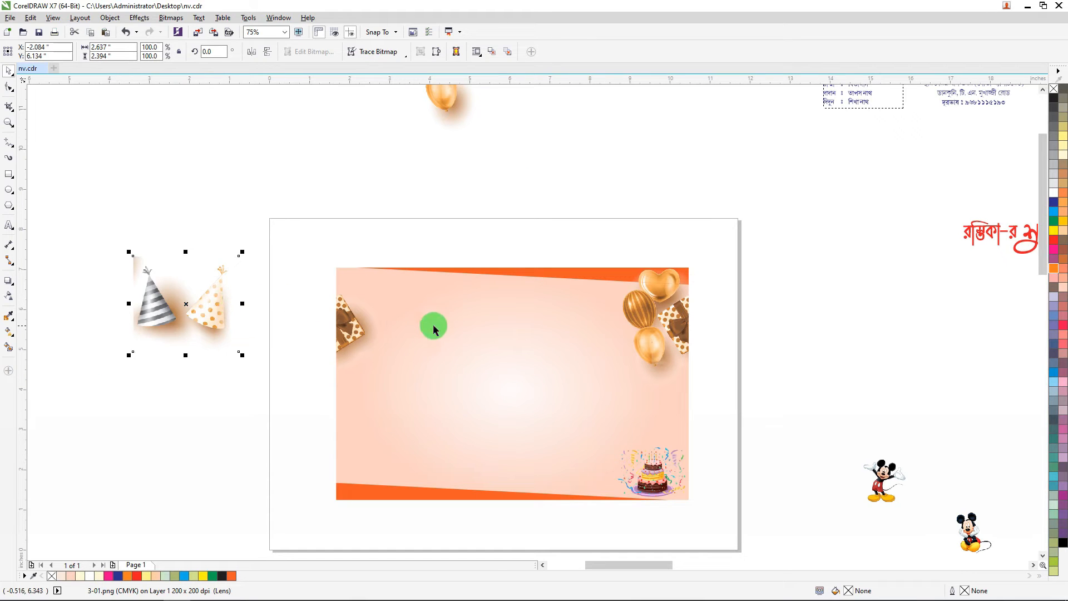
# Ungroup the card's background and wedges and PowerClip the party hats inside the background rectangle.
pyautogui.click(484, 335)
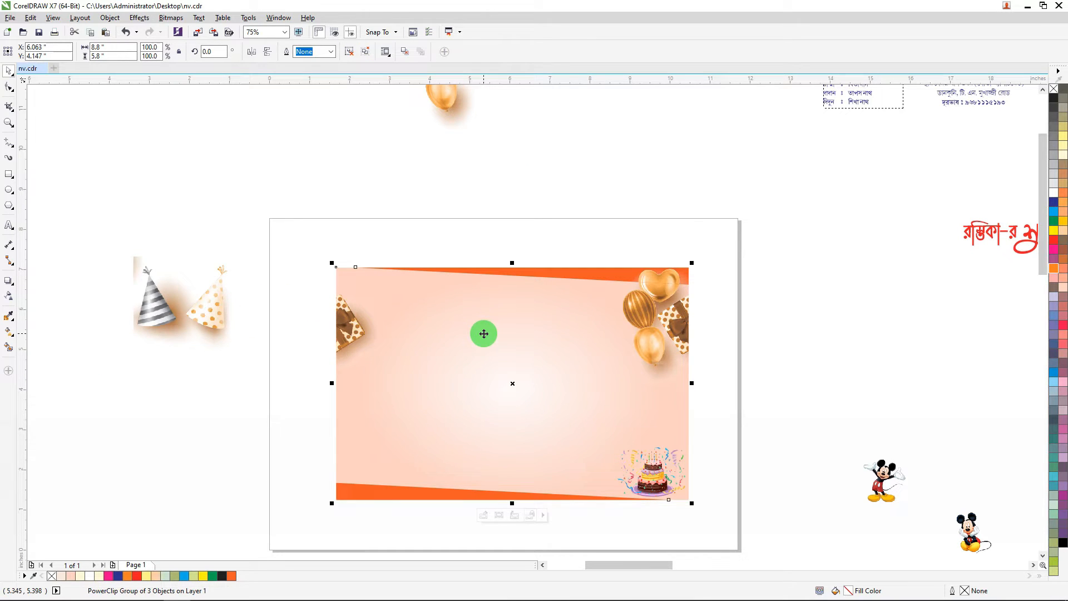
pyautogui.hotkey('ctrl', 'u')
pyautogui.click(230, 273)
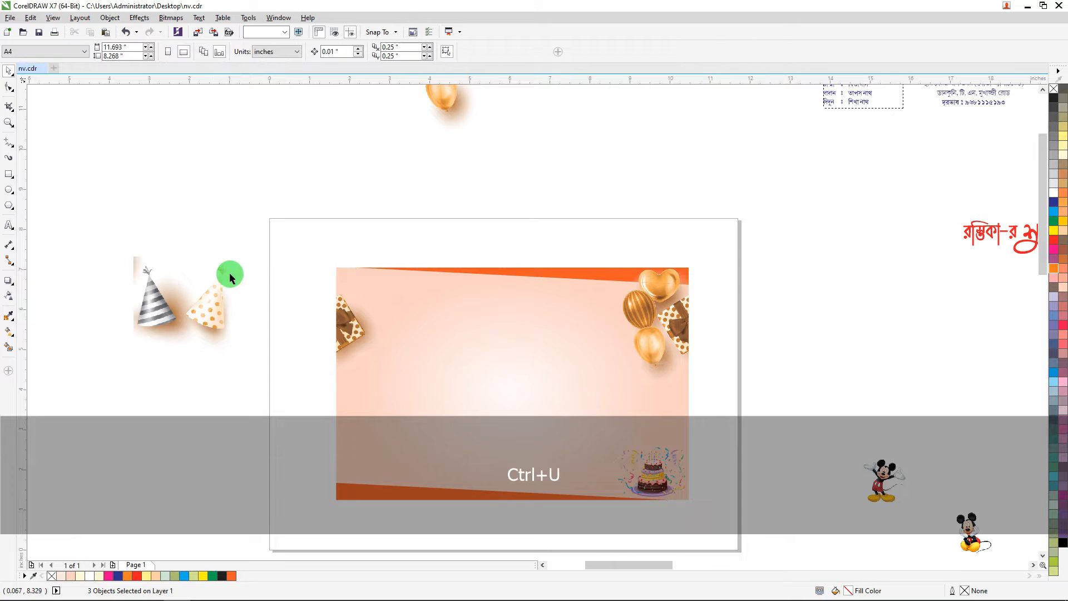
pyautogui.rightClick(211, 287)
pyautogui.click(255, 284)
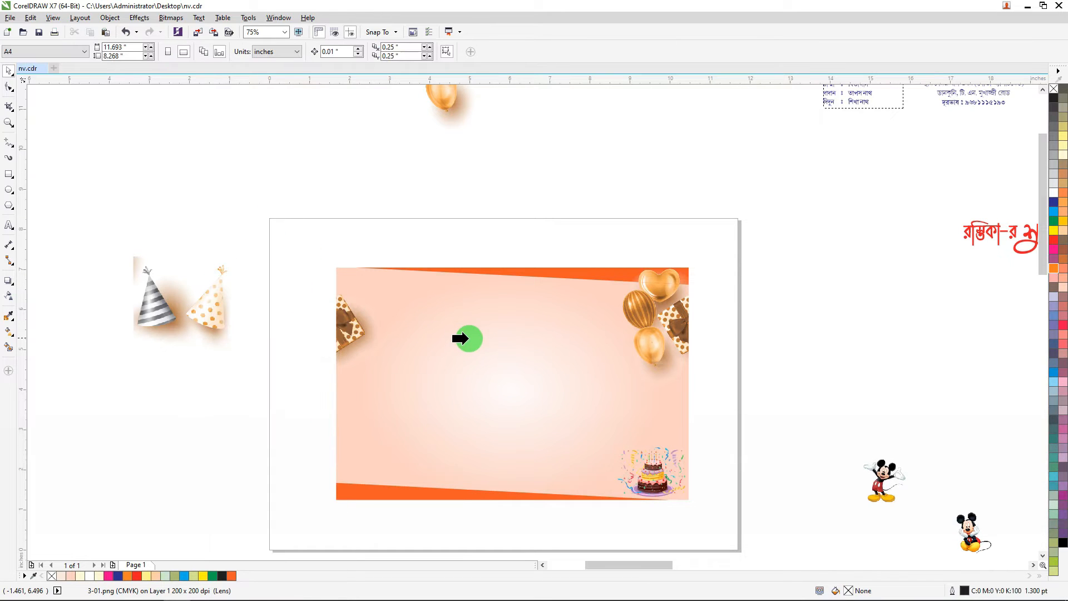
pyautogui.click(469, 339)
# Edit the PowerClip contents to move the party hats toward the card's upper-left corner and scale them to about 67.3%.
pyautogui.keyDown('ctrl'); pyautogui.click(475, 379); pyautogui.keyUp('ctrl')
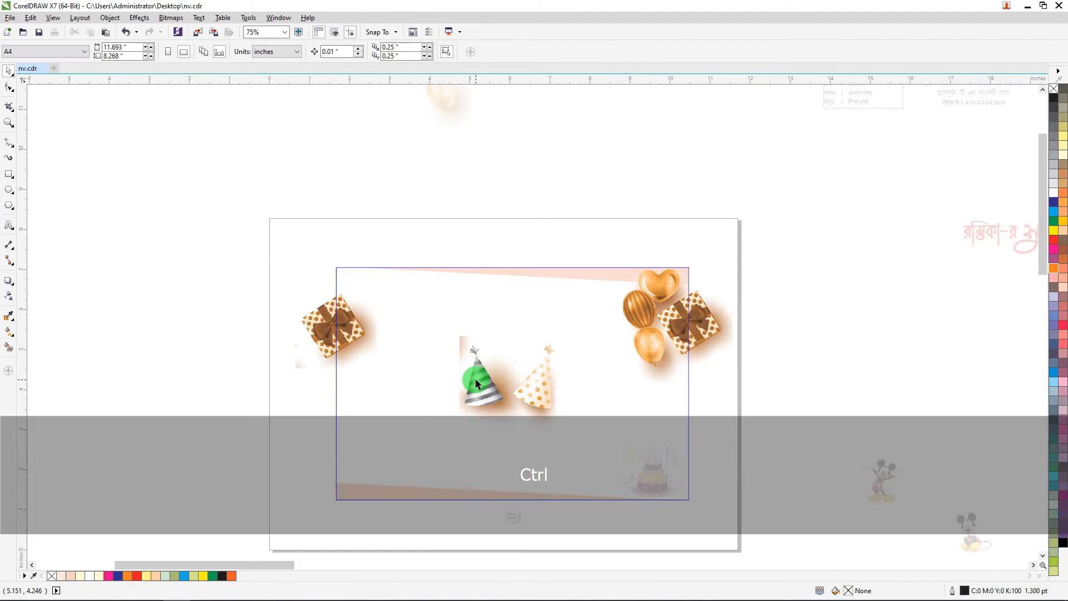
pyautogui.moveTo(475, 379); pyautogui.dragTo(362, 302)
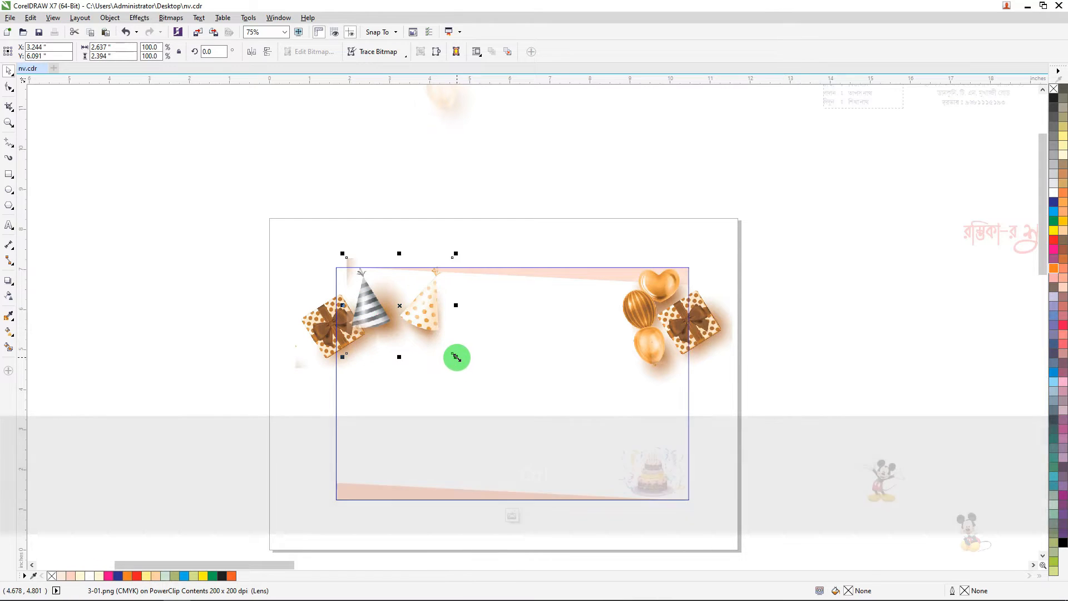
pyautogui.moveTo(456, 358); pyautogui.dragTo(381, 301)
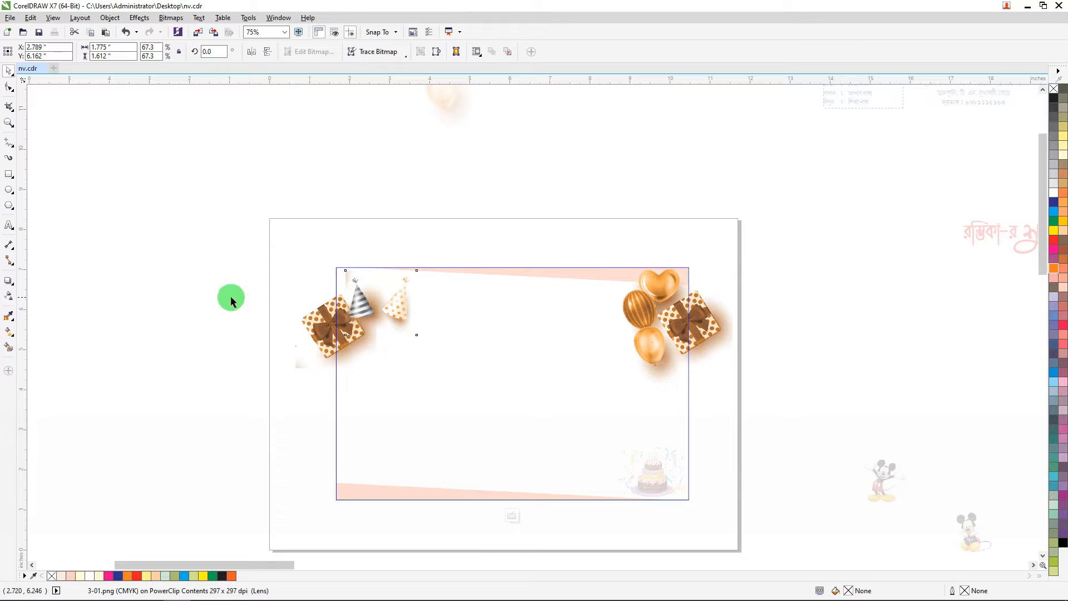
# Lower the clipped gift box along the card's left edge, shift the party hats closer to the upper-left corner, and finish editing.
pyautogui.click(268, 309)
pyautogui.click(315, 326)
pyautogui.moveTo(323, 330); pyautogui.dragTo(368, 376)
pyautogui.scroll(2, 352, 315)
pyautogui.click(370, 304)
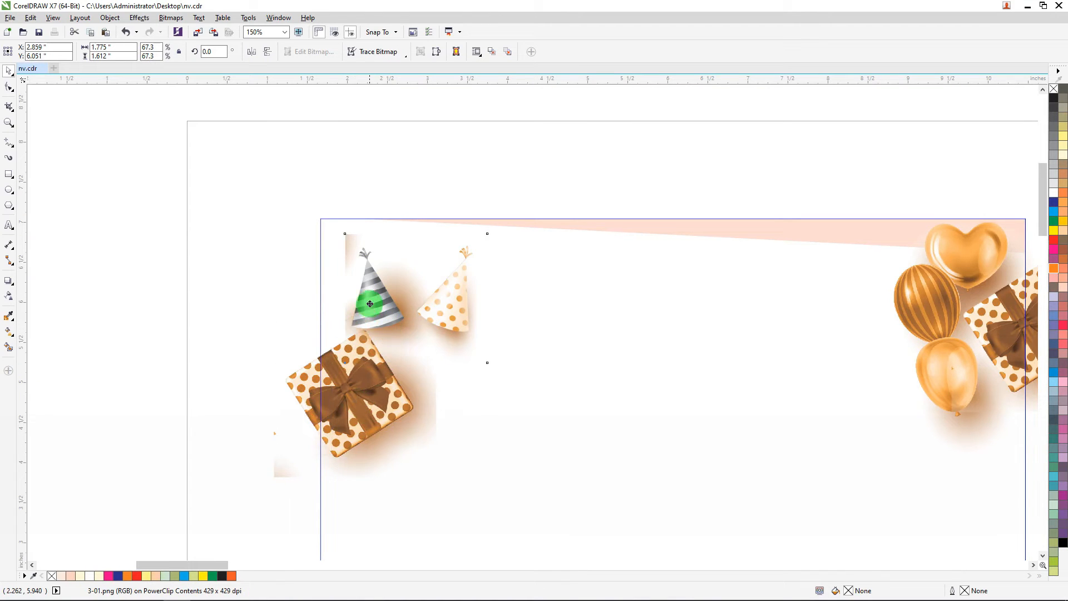
pyautogui.moveTo(370, 304); pyautogui.dragTo(352, 285)
pyautogui.keyDown('ctrl'); pyautogui.click(210, 274); pyautogui.keyUp('ctrl')
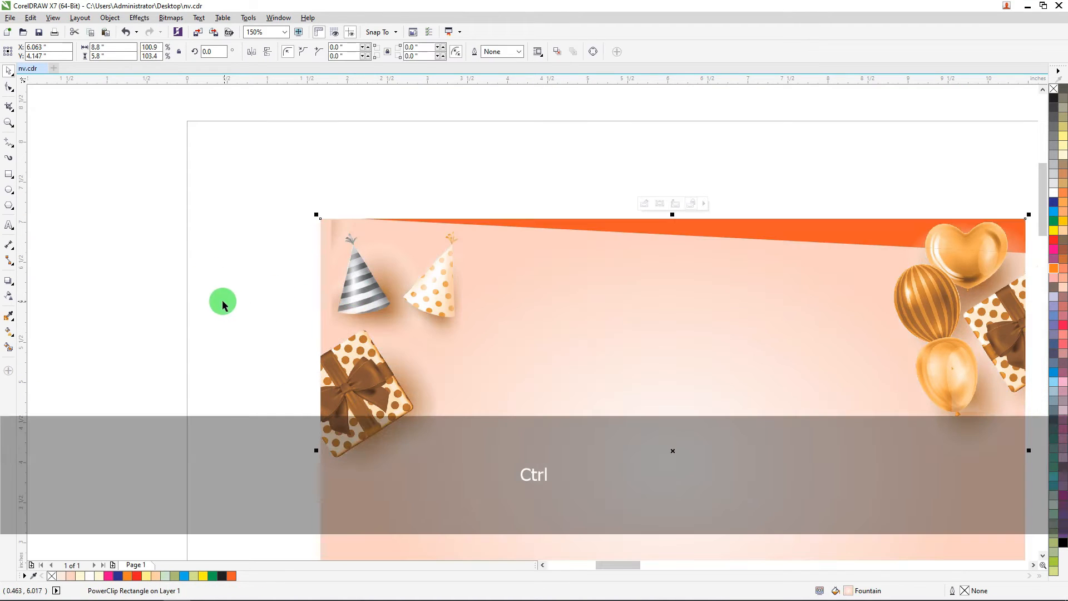
# Reopen the PowerClip contents, nudge the party hats farther toward the card's left edge, and finish editing.
pyautogui.keyDown('ctrl'); pyautogui.click(394, 283); pyautogui.keyUp('ctrl')
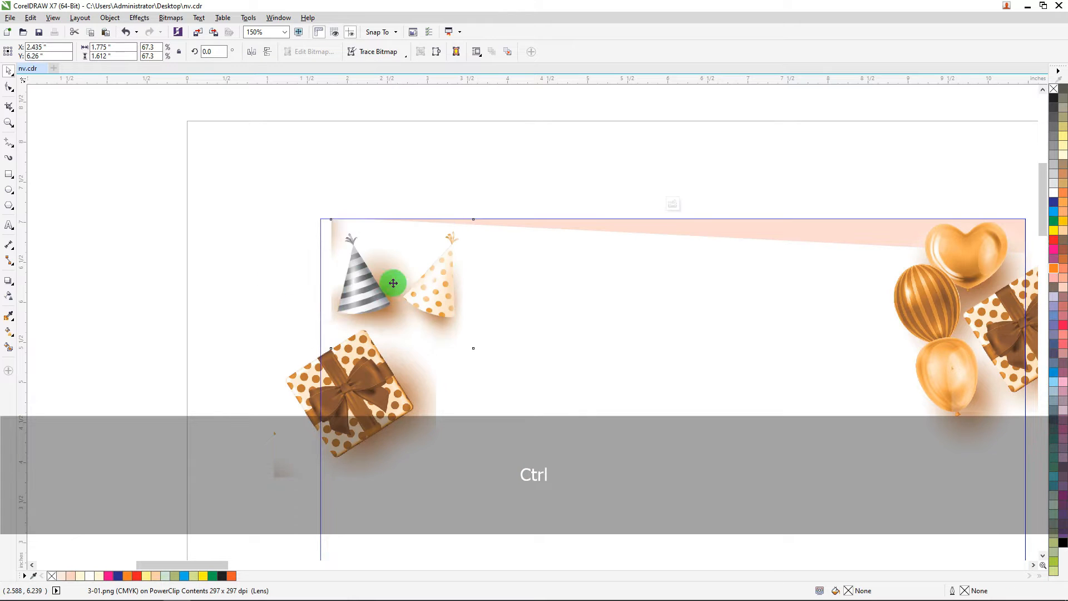
pyautogui.moveTo(394, 283); pyautogui.dragTo(374, 283)
pyautogui.keyDown('ctrl'); pyautogui.click(210, 262); pyautogui.keyUp('ctrl')
pyautogui.scroll(-2, 331, 315)
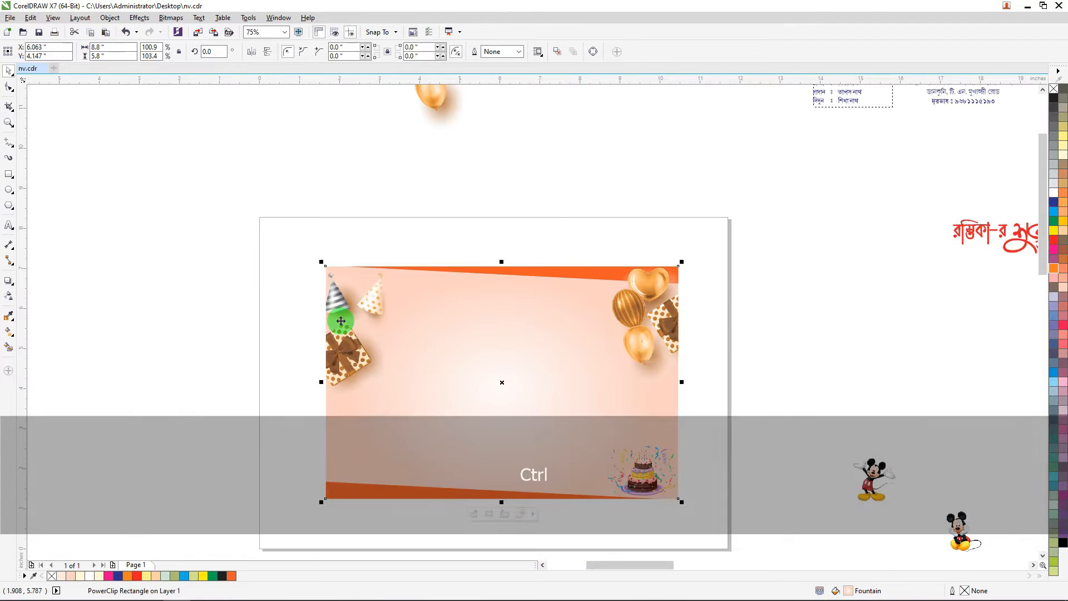
# Move the photo of the girl posing with her hand at her chin to the area just left of the page.
pyautogui.scroll(-2, 351, 321)
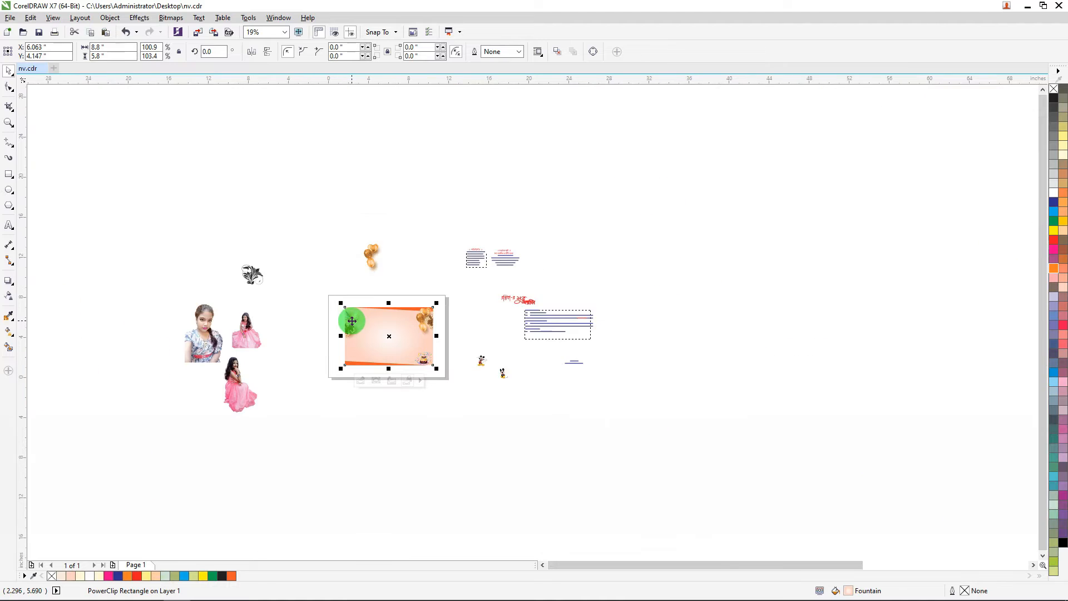
pyautogui.scroll(2, 252, 329)
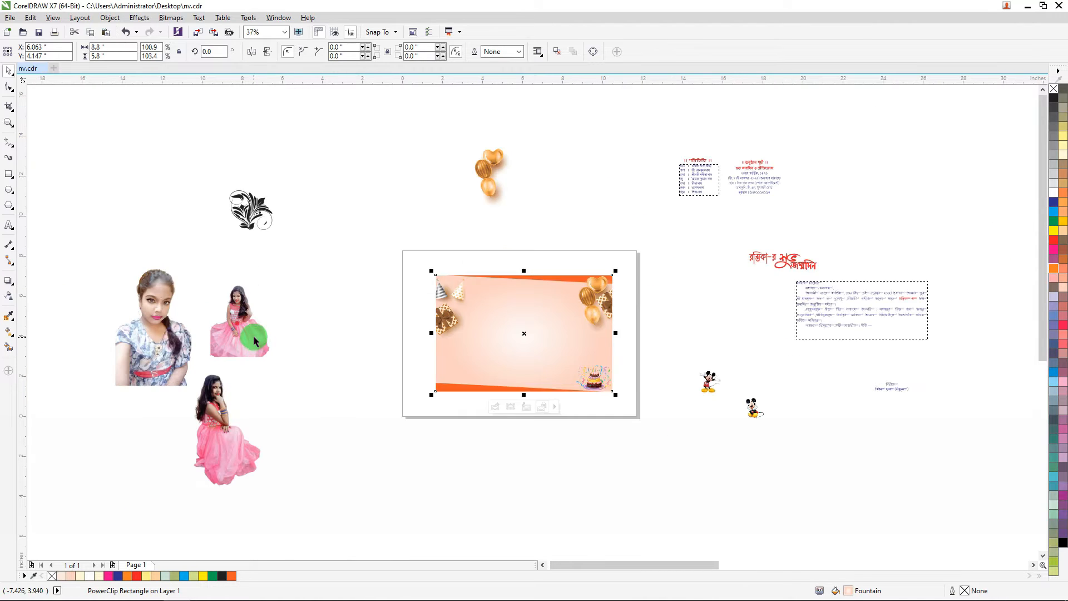
pyautogui.scroll(-2, 243, 328)
pyautogui.moveTo(215, 396); pyautogui.dragTo(339, 360)
pyautogui.scroll(2, 338, 360)
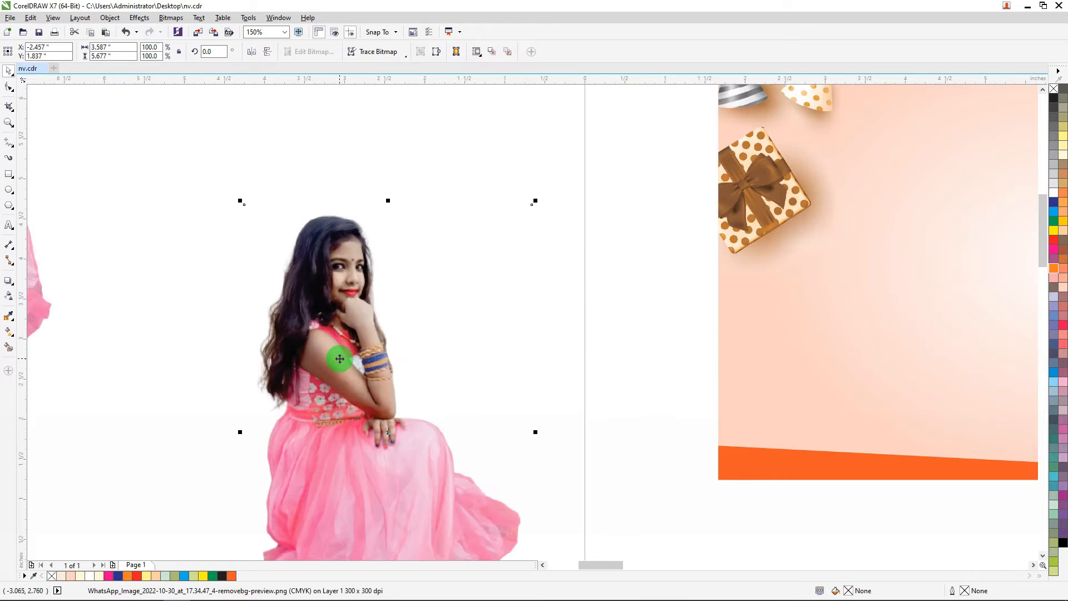
pyautogui.scroll(-1, 379, 344)
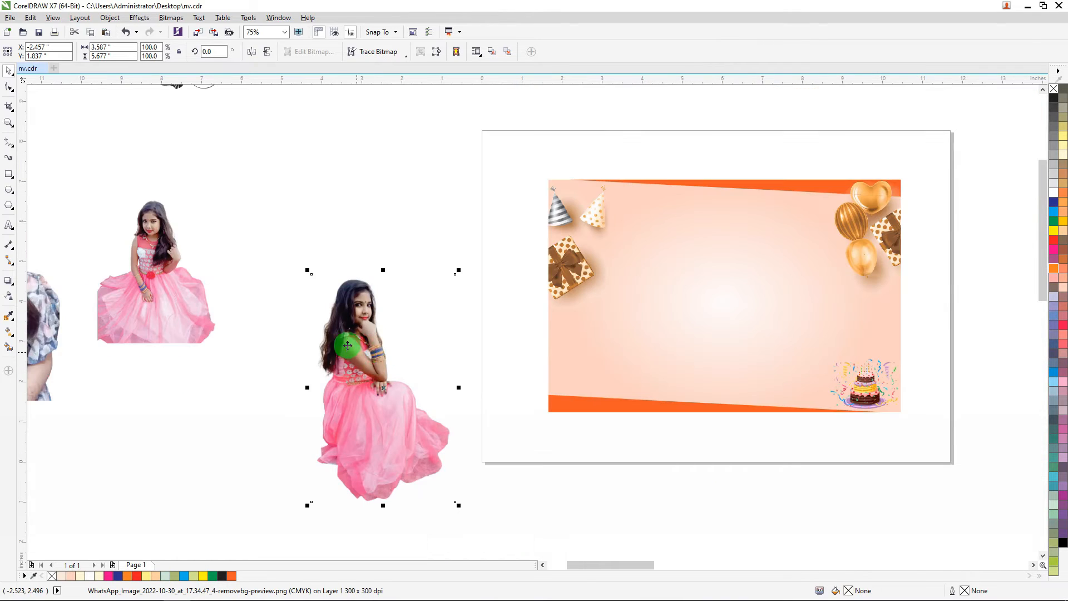
pyautogui.moveTo(364, 369); pyautogui.dragTo(368, 340)
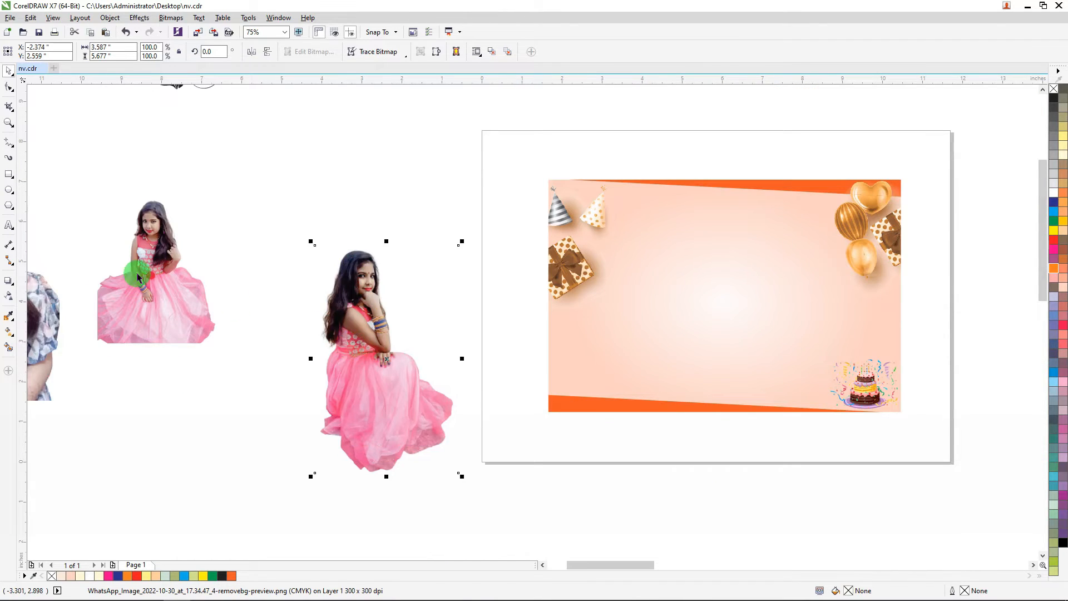
# Crop the hand-at-chin photo to about 2.63 by 4.318 inches, cutting away the lower part and right side of the skirt.
pyautogui.click(11, 110)
pyautogui.moveTo(302, 229); pyautogui.dragTo(421, 418)
pyautogui.doubleClick(375, 340)
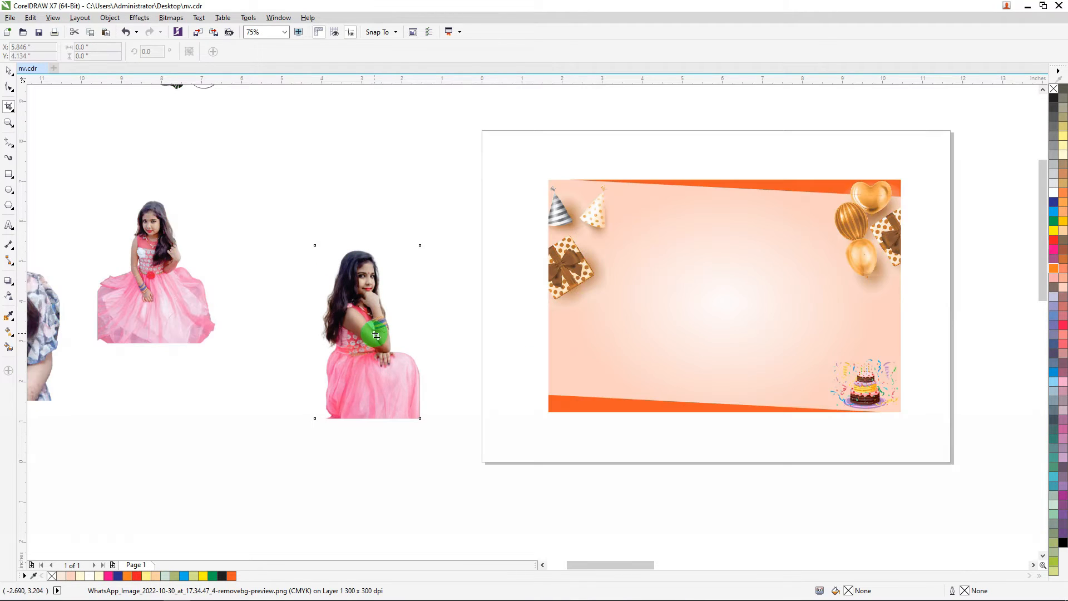
# Apply a downward linear transparency to the cropped photo so the bottom of the pink dress fades out.
pyautogui.click(9, 299)
pyautogui.click(356, 395)
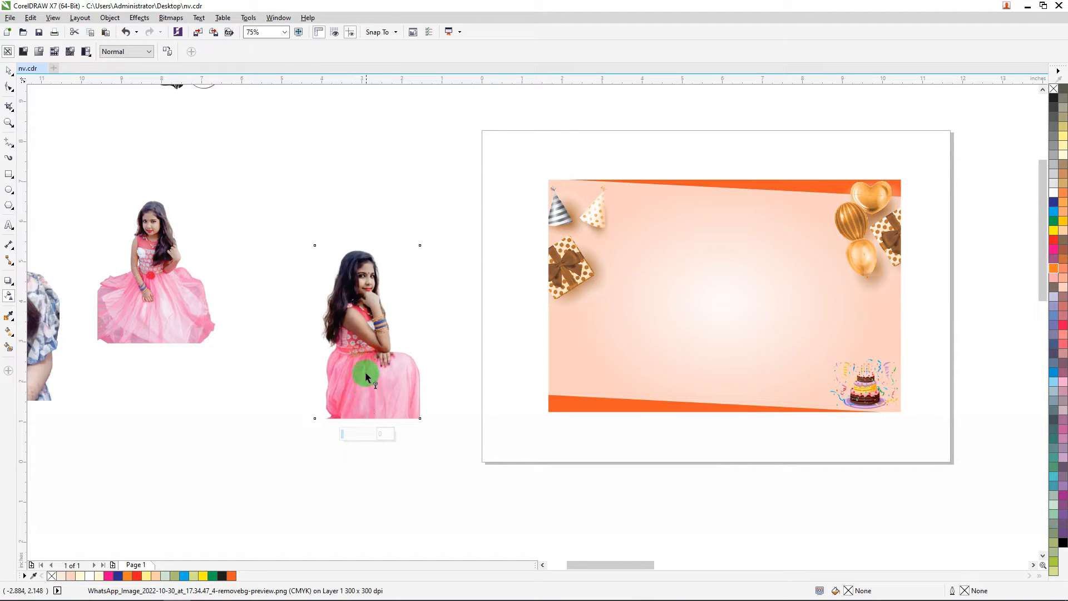
pyautogui.moveTo(366, 426); pyautogui.dragTo(365, 424)
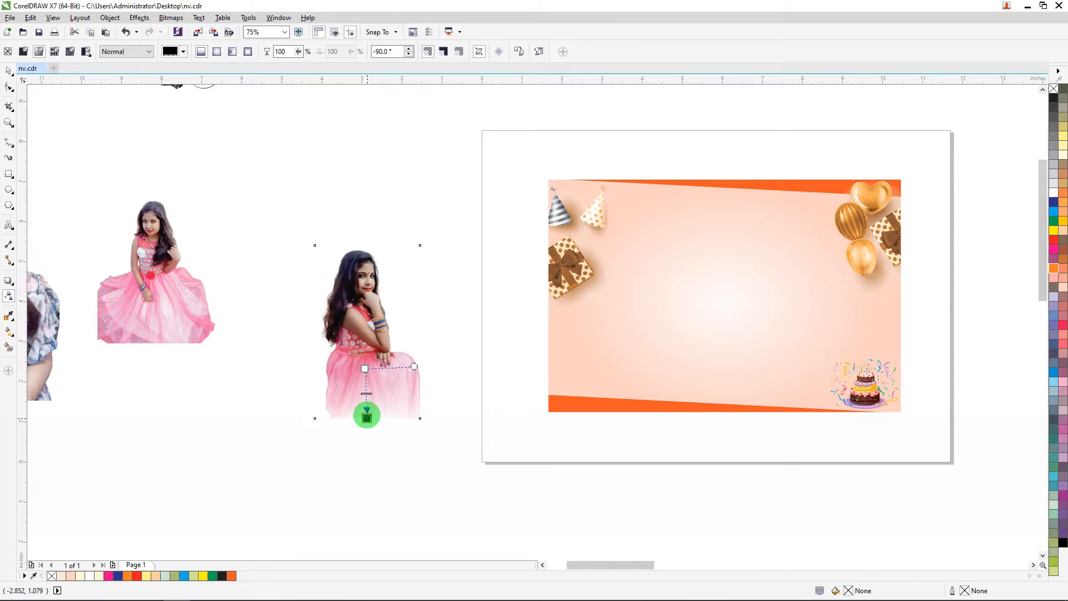
pyautogui.click(365, 401)
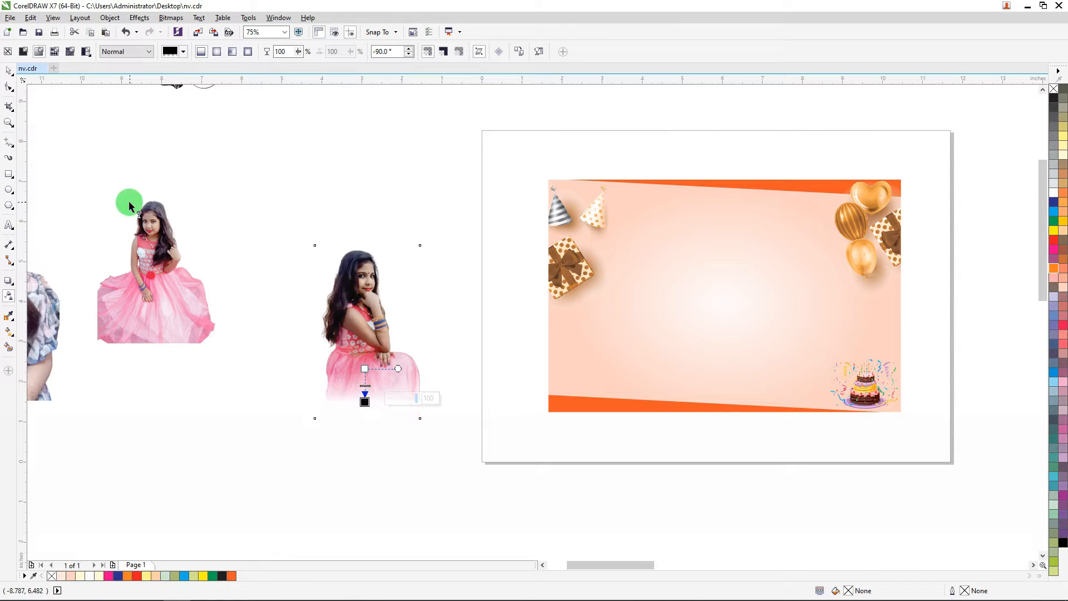
# Mirror the faded photo horizontally and arrange it side by side with the front-facing pink-dress photo left of the page.
pyautogui.click(9, 71)
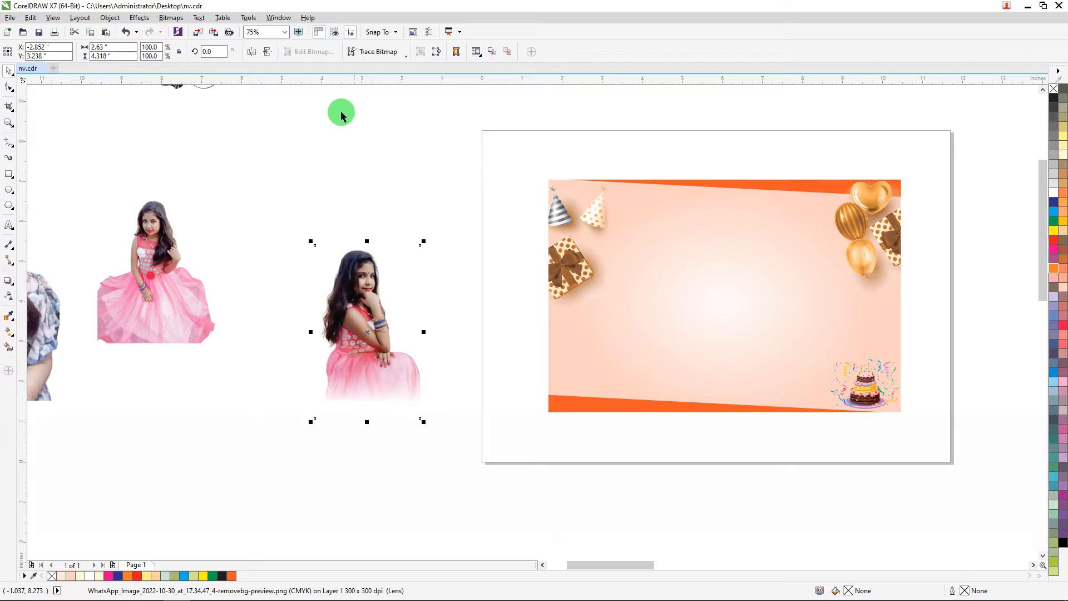
pyautogui.click(256, 55)
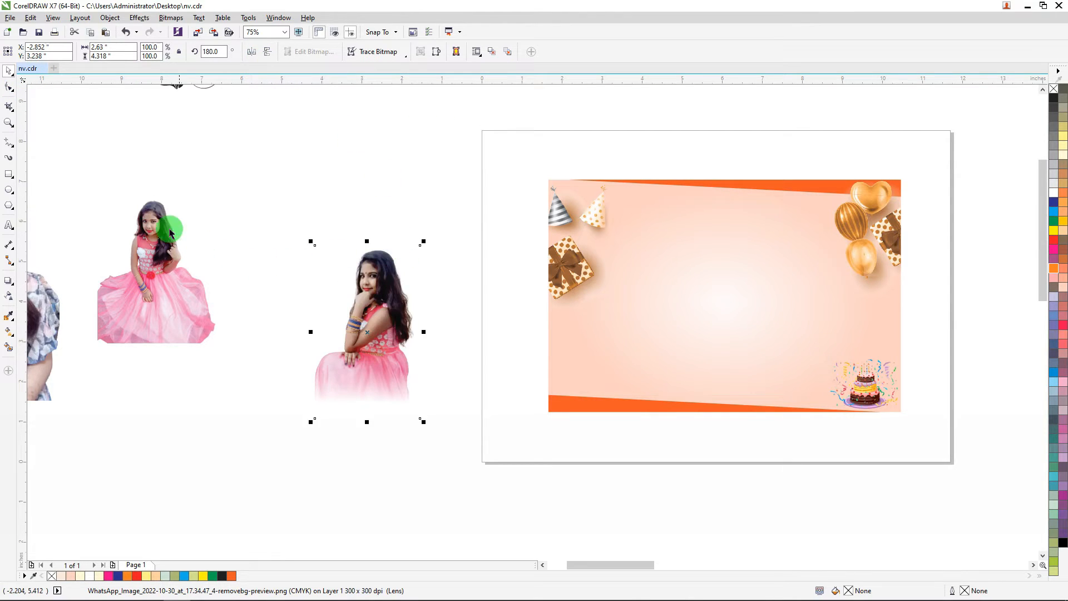
pyautogui.moveTo(166, 236); pyautogui.dragTo(492, 430)
pyautogui.moveTo(389, 305); pyautogui.dragTo(289, 288)
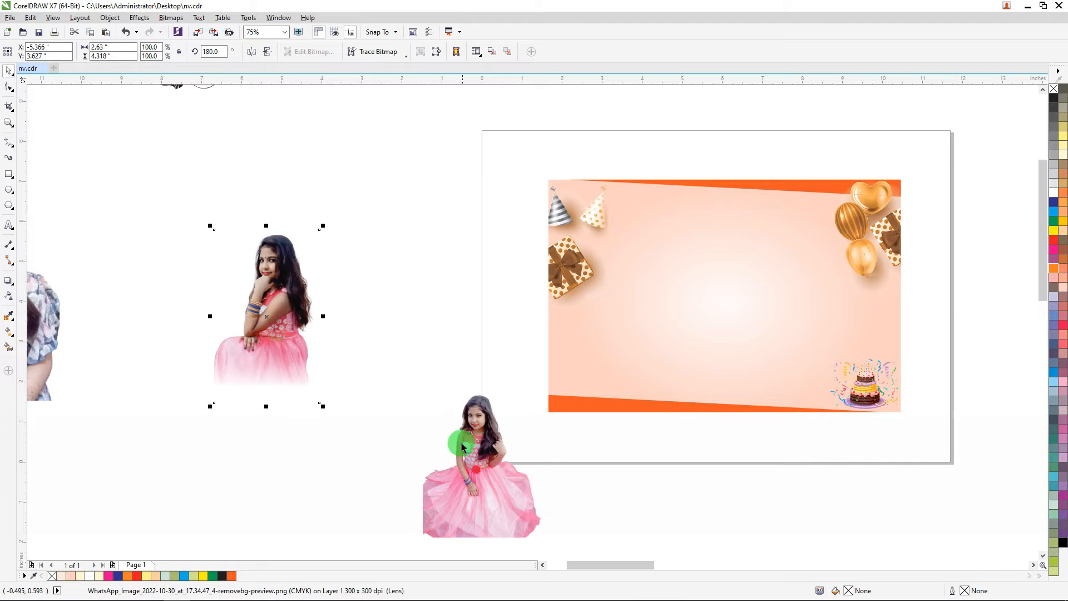
pyautogui.moveTo(459, 441); pyautogui.dragTo(391, 271)
pyautogui.moveTo(300, 308); pyautogui.dragTo(298, 282)
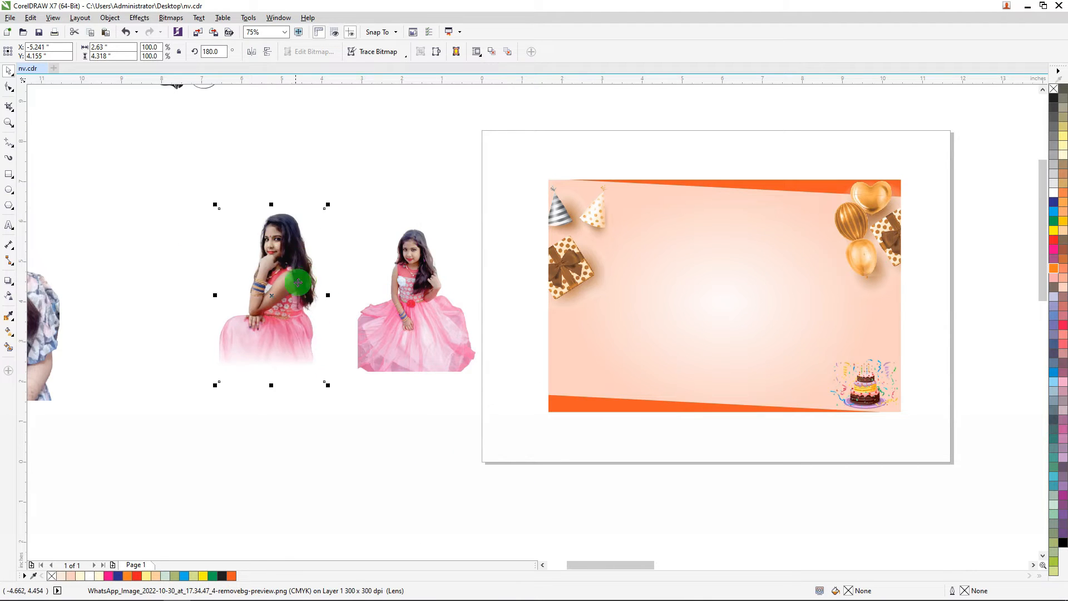
# Reposition the faded hand-at-chin photo farther left to leave a wider gap beside the front-facing photo.
pyautogui.scroll(3, 285, 280)
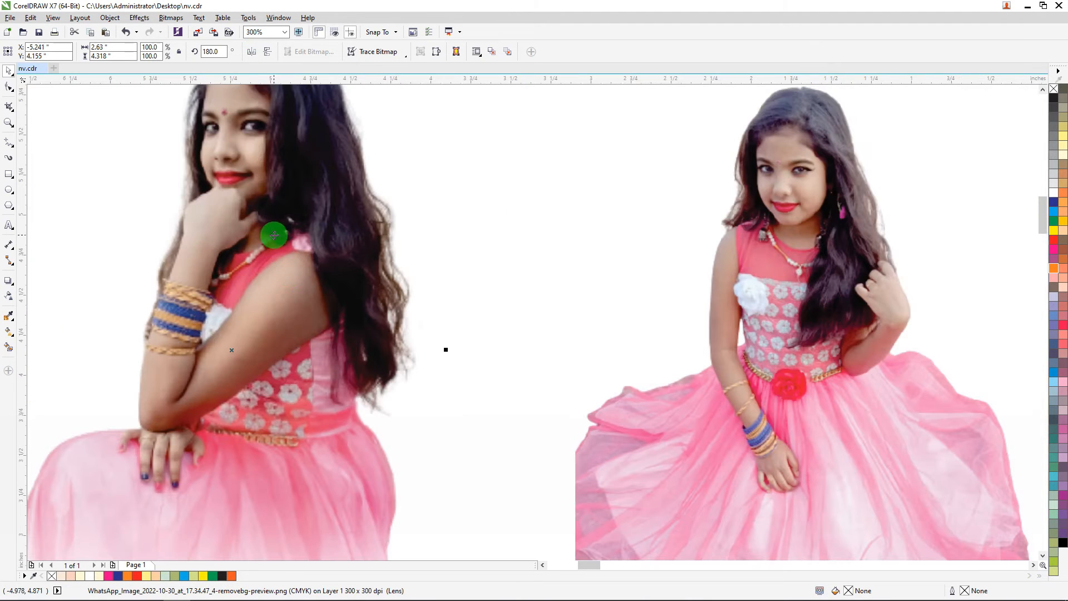
pyautogui.moveTo(274, 235); pyautogui.dragTo(281, 269)
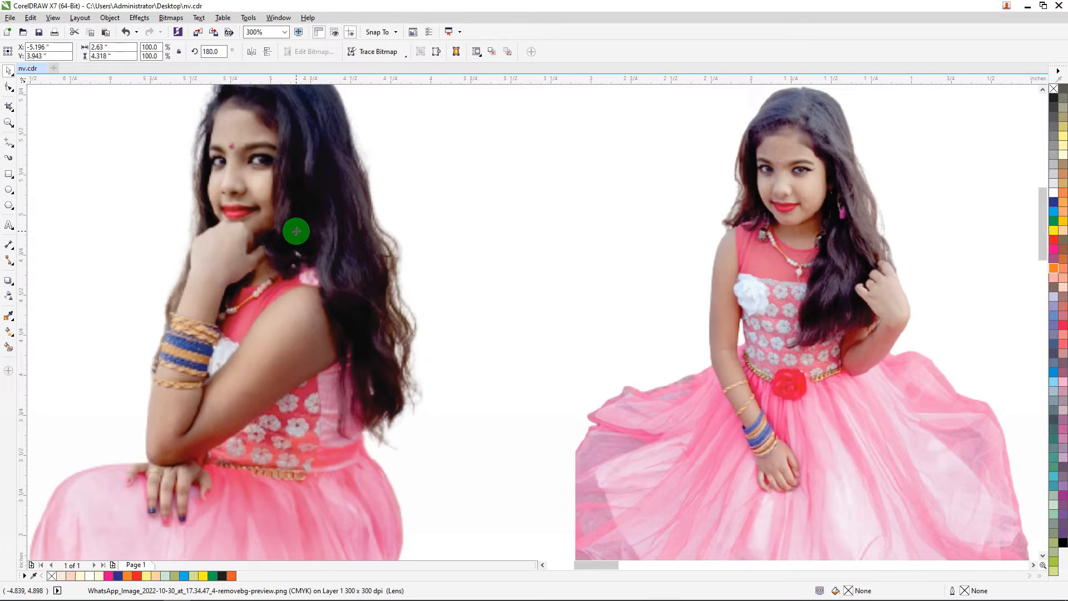
pyautogui.scroll(-2, 296, 231)
pyautogui.click(495, 228)
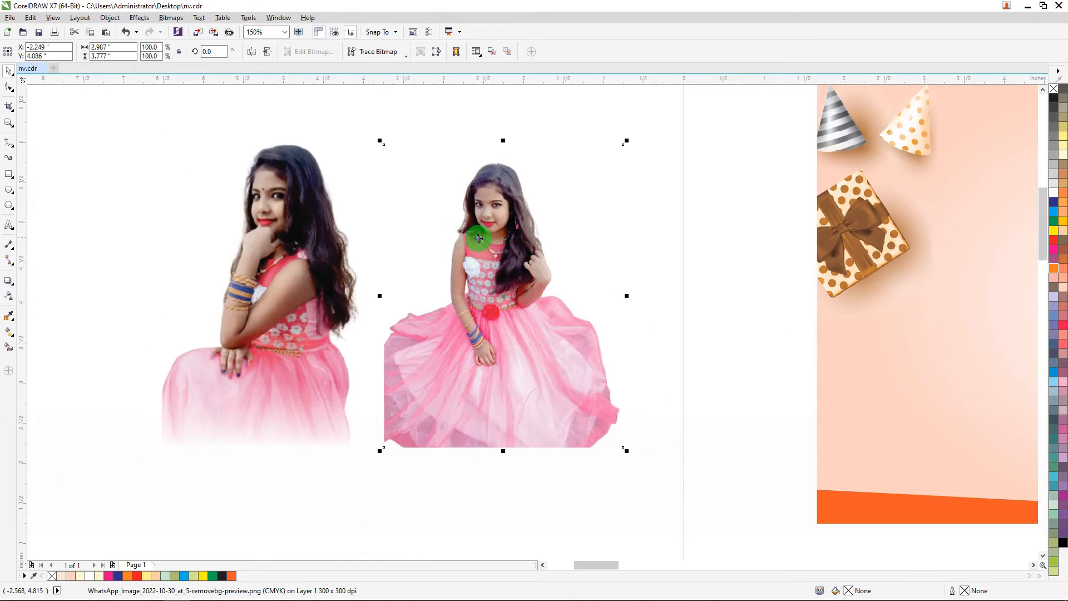
pyautogui.moveTo(336, 273); pyautogui.dragTo(239, 259)
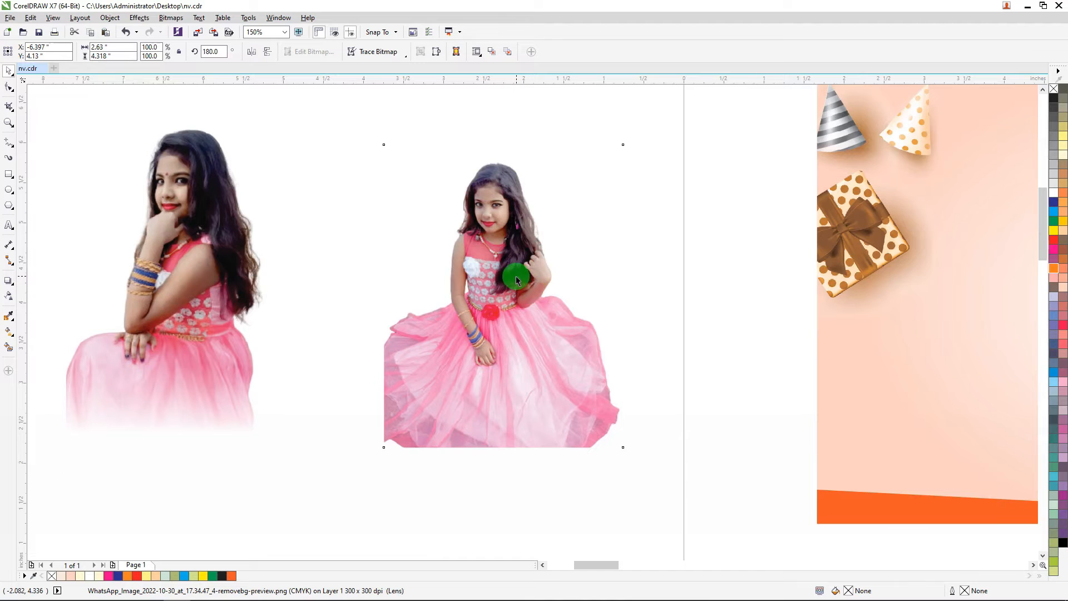
# Undo the last moves, and crop the front-facing pink-dress photo to about 2.58 by 3.26 inches, trimming the skirt's sides and bottom.
pyautogui.hotkey('ctrl', 'z')
pyautogui.hotkey('ctrl', 'z')
pyautogui.click(9, 106)
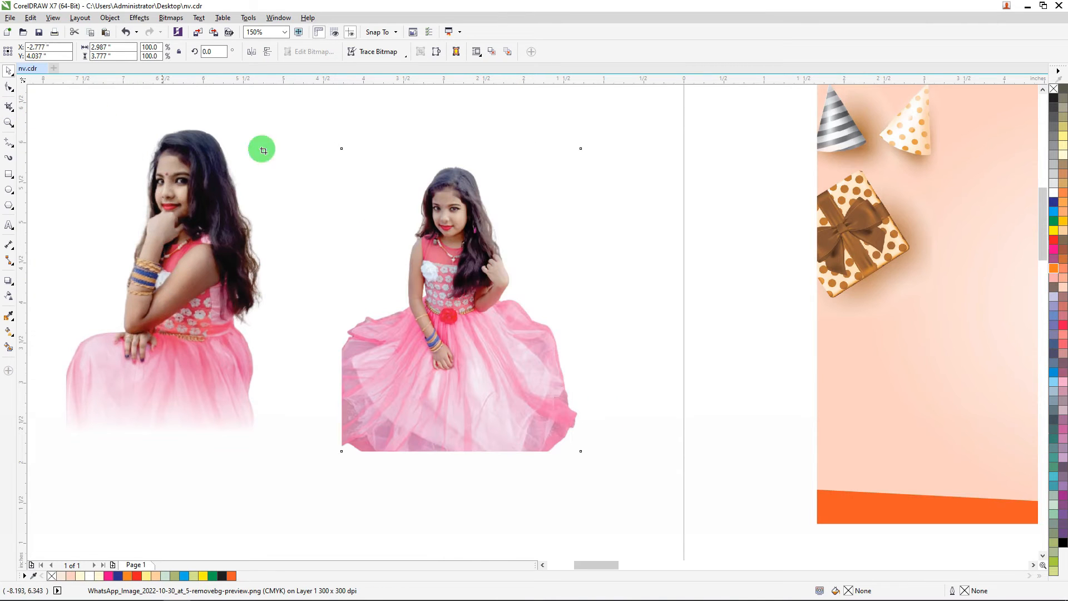
pyautogui.moveTo(358, 149); pyautogui.dragTo(564, 410)
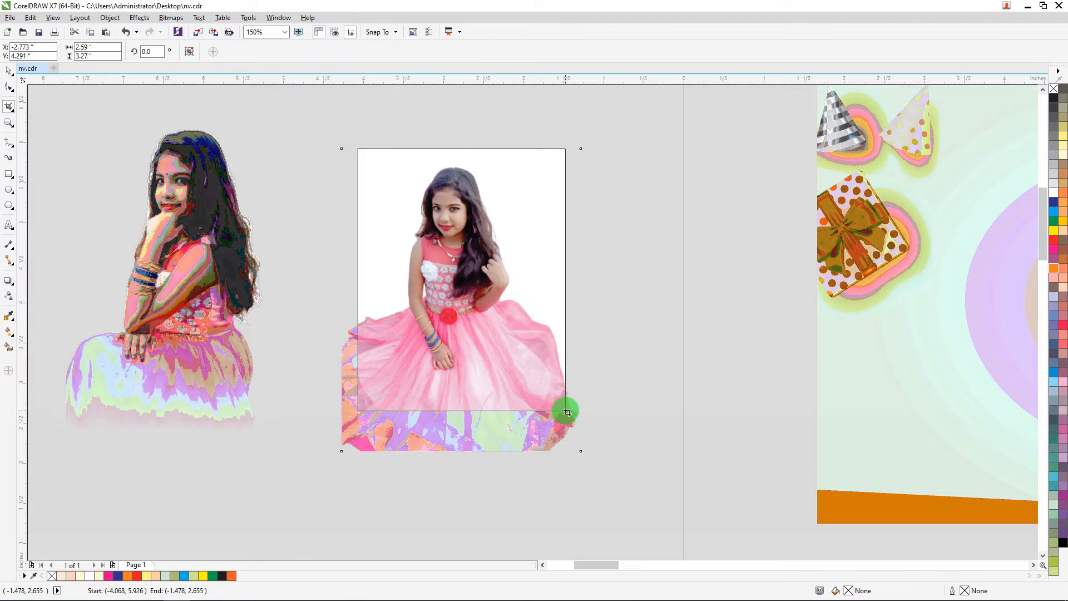
pyautogui.doubleClick(486, 288)
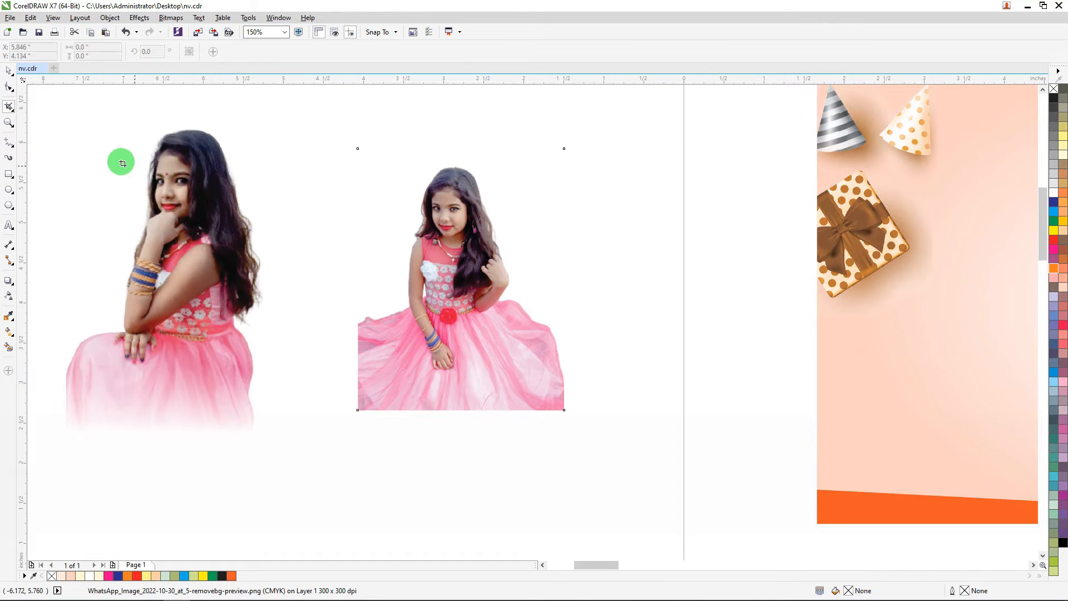
# Apply a downward linear transparency to the cropped front-facing photo so the skirt fades out from the waist.
pyautogui.click(8, 296)
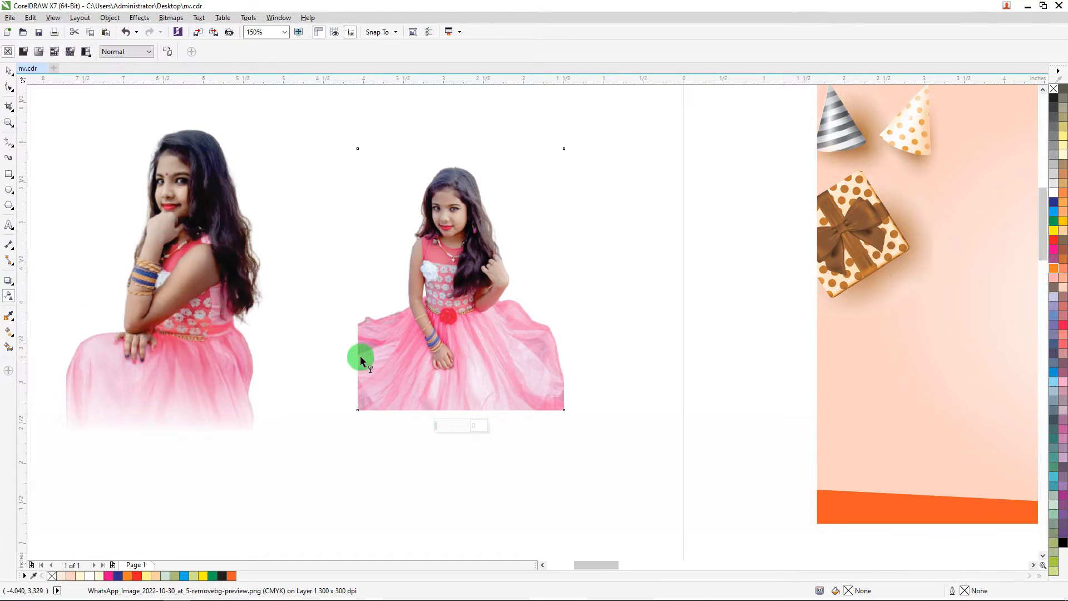
pyautogui.moveTo(458, 369); pyautogui.dragTo(456, 417)
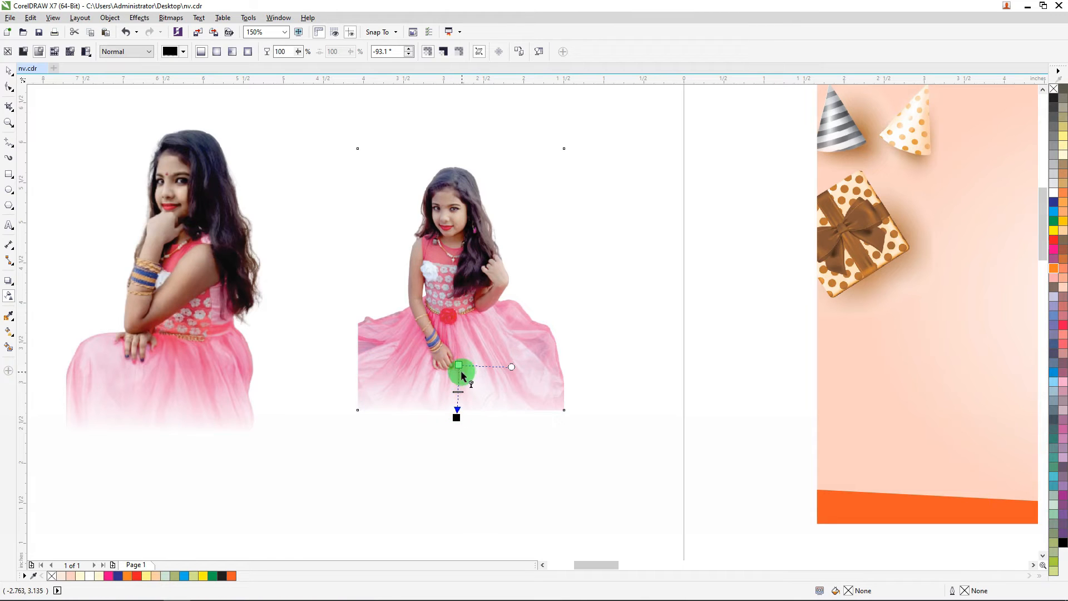
pyautogui.moveTo(457, 360); pyautogui.dragTo(457, 399)
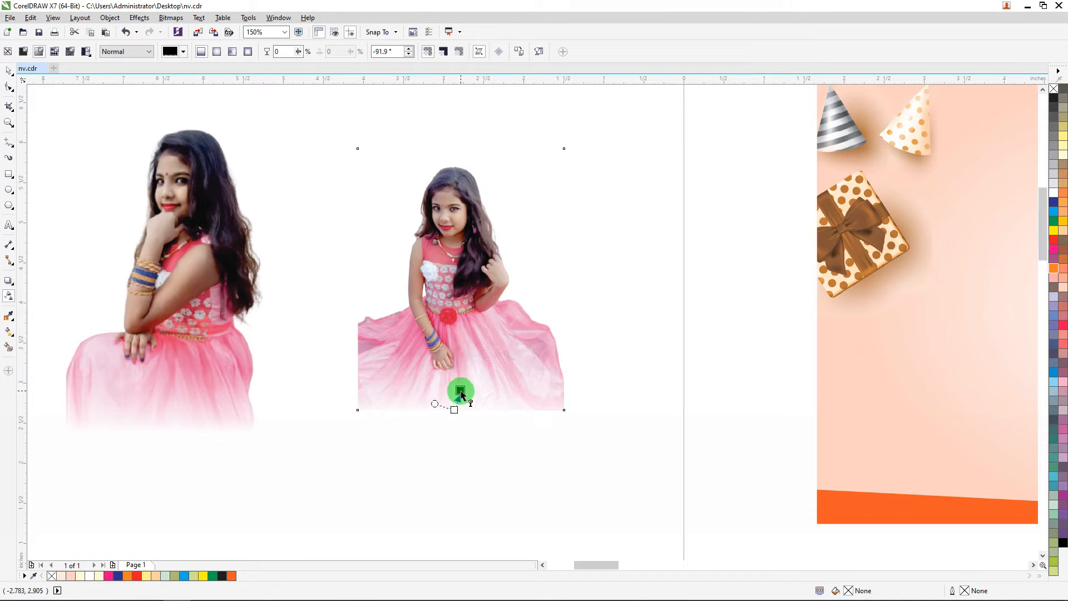
pyautogui.hotkey('ctrl', 'z')
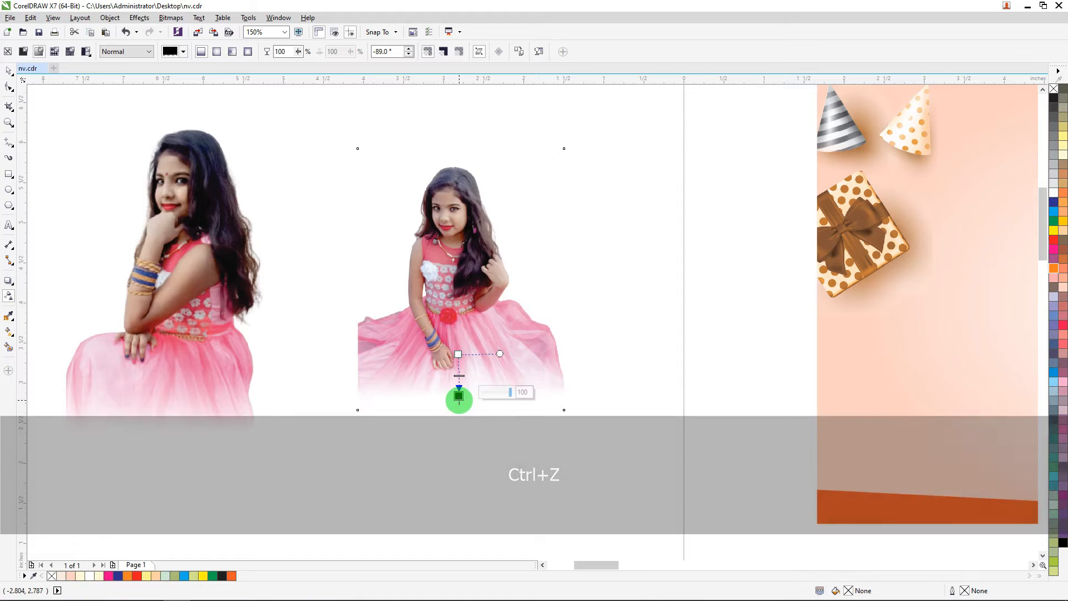
pyautogui.moveTo(458, 354); pyautogui.dragTo(458, 313)
pyautogui.moveTo(458, 394); pyautogui.dragTo(452, 374)
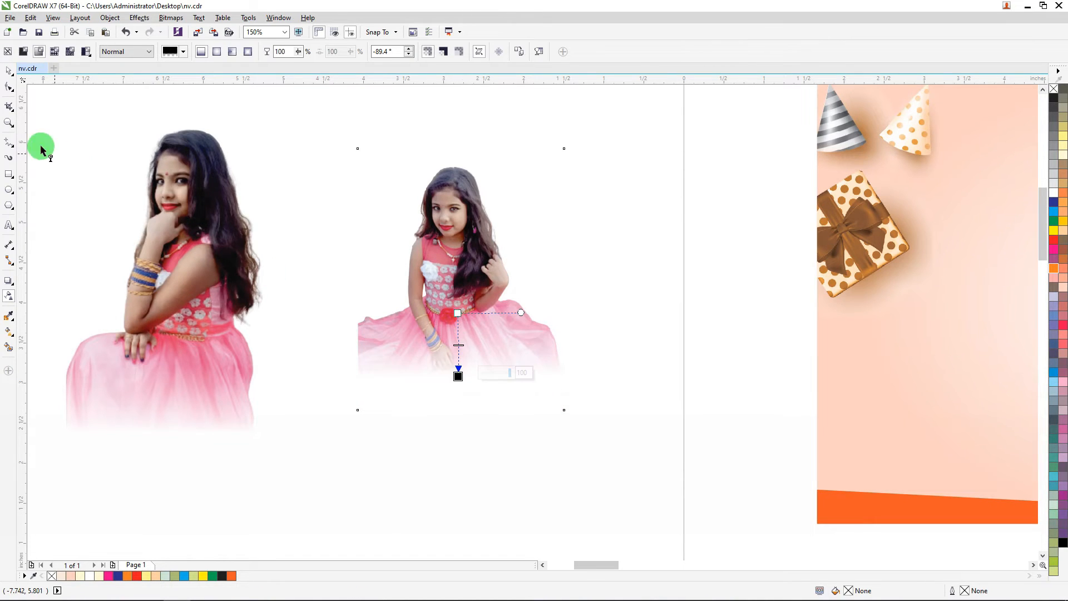
pyautogui.click(8, 70)
# Place the faded front-facing photo inside the peach card background with PowerClip.
pyautogui.scroll(-4, 155, 202)
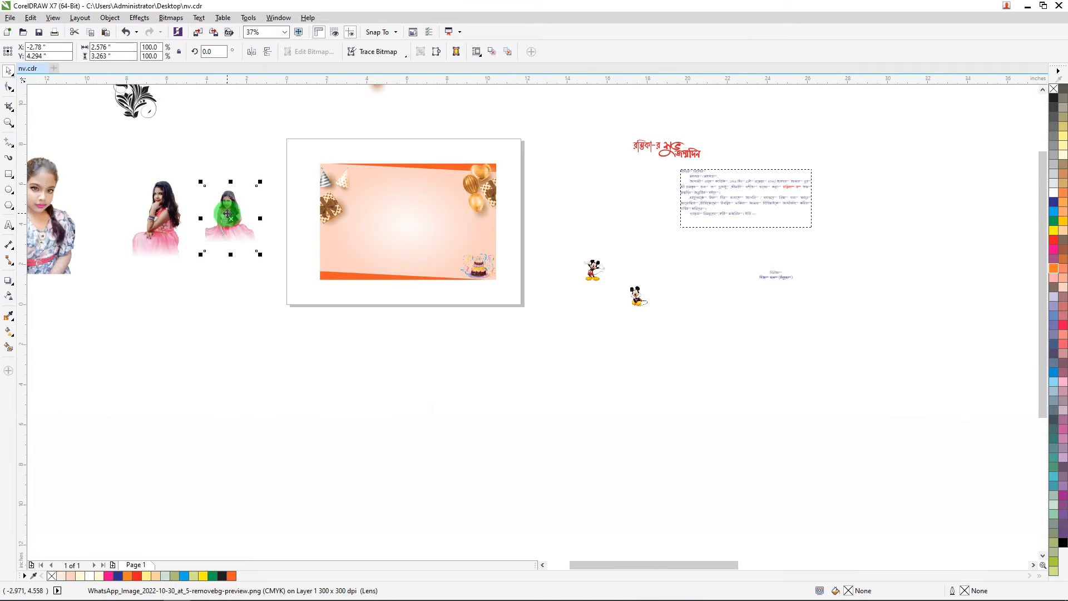
pyautogui.moveTo(226, 217); pyautogui.dragTo(238, 239)
pyautogui.scroll(4, 233, 235)
pyautogui.rightClick(233, 234)
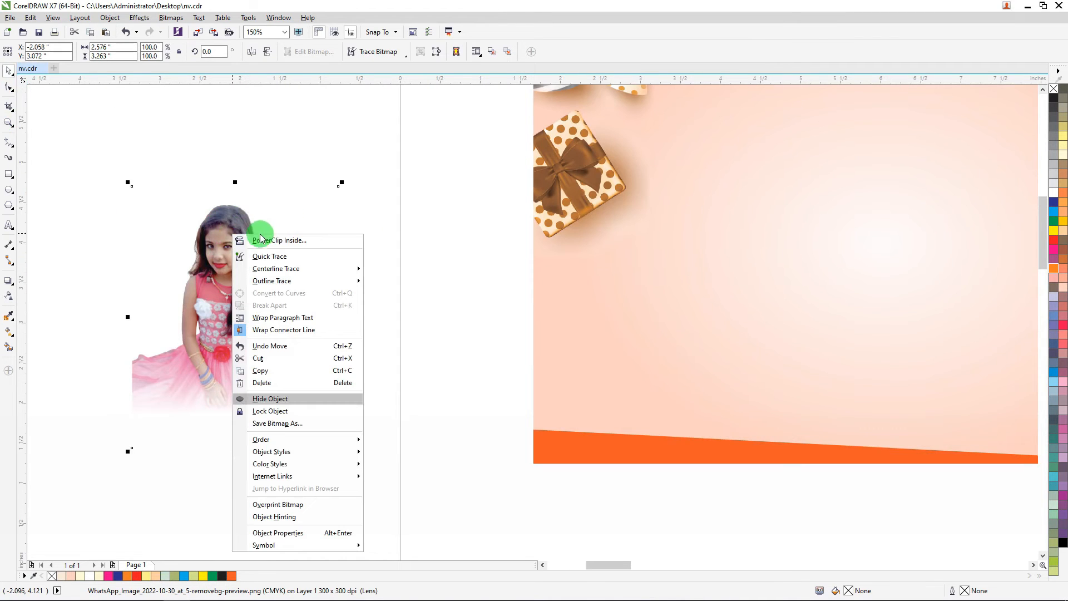
pyautogui.click(448, 271)
pyautogui.click(648, 291)
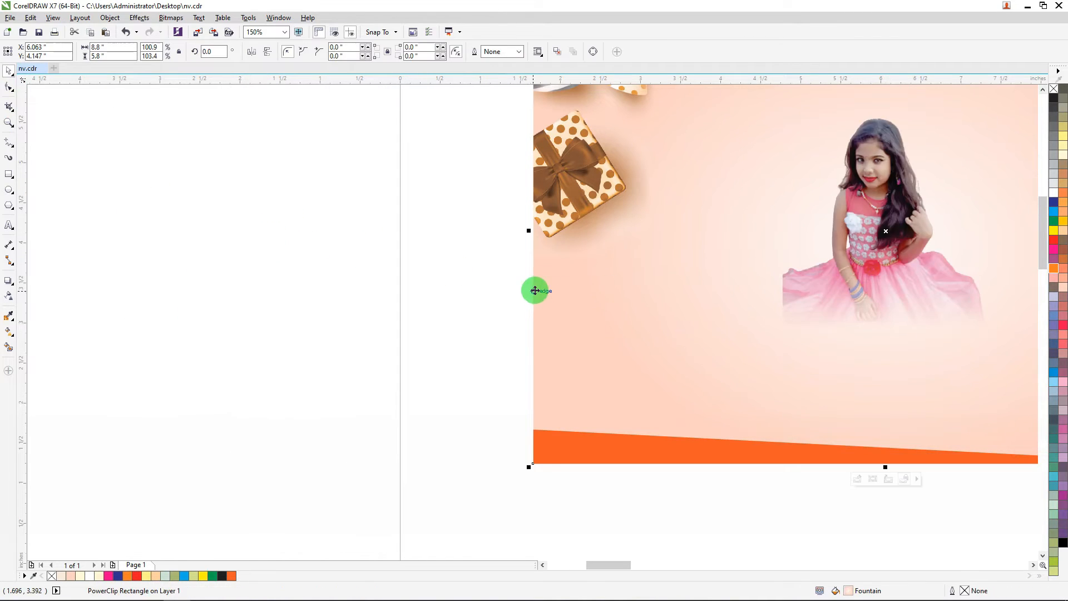
# Within the card's PowerClip, move the girl's photo to the lower-left corner and enlarge it to about 3.24 by 4.10 inches.
pyautogui.scroll(-3, 535, 289)
pyautogui.scroll(5, 629, 282)
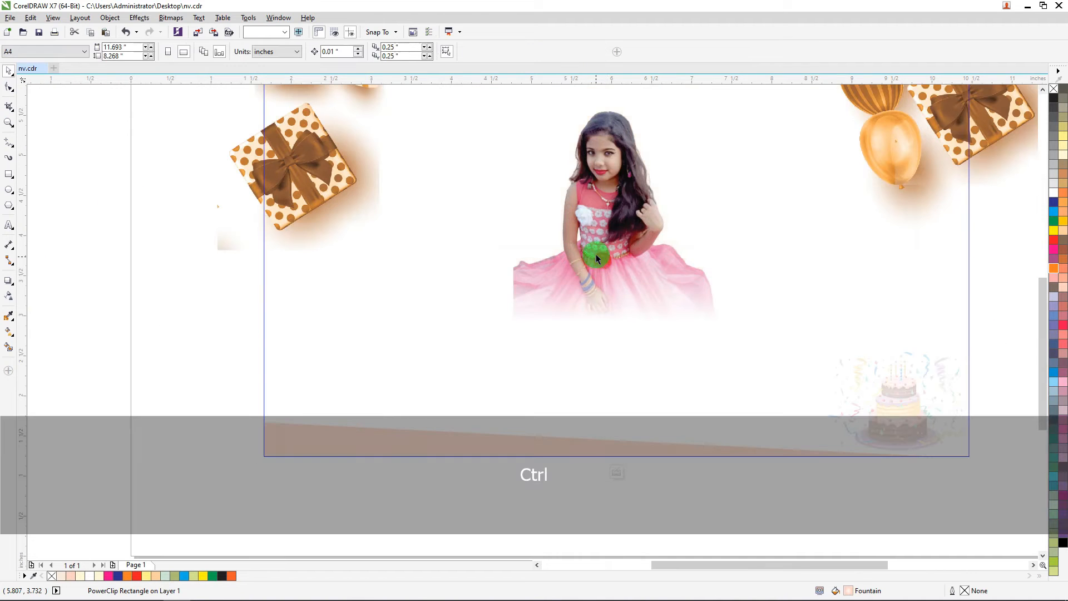
pyautogui.moveTo(596, 255); pyautogui.dragTo(354, 288)
pyautogui.scroll(-2, 385, 313)
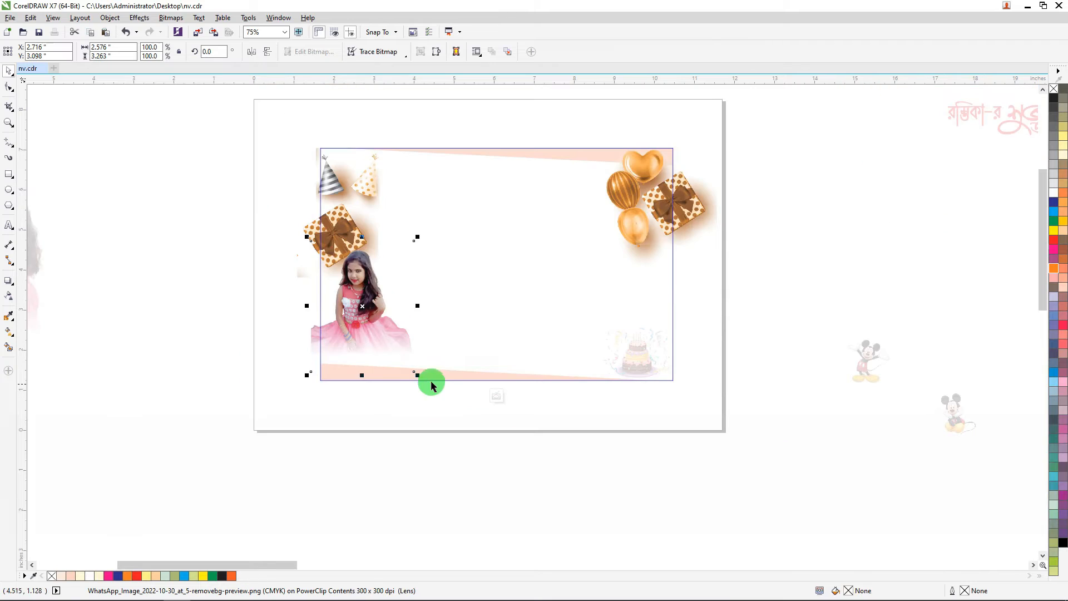
pyautogui.moveTo(418, 375); pyautogui.dragTo(444, 402)
pyautogui.scroll(2, 377, 270)
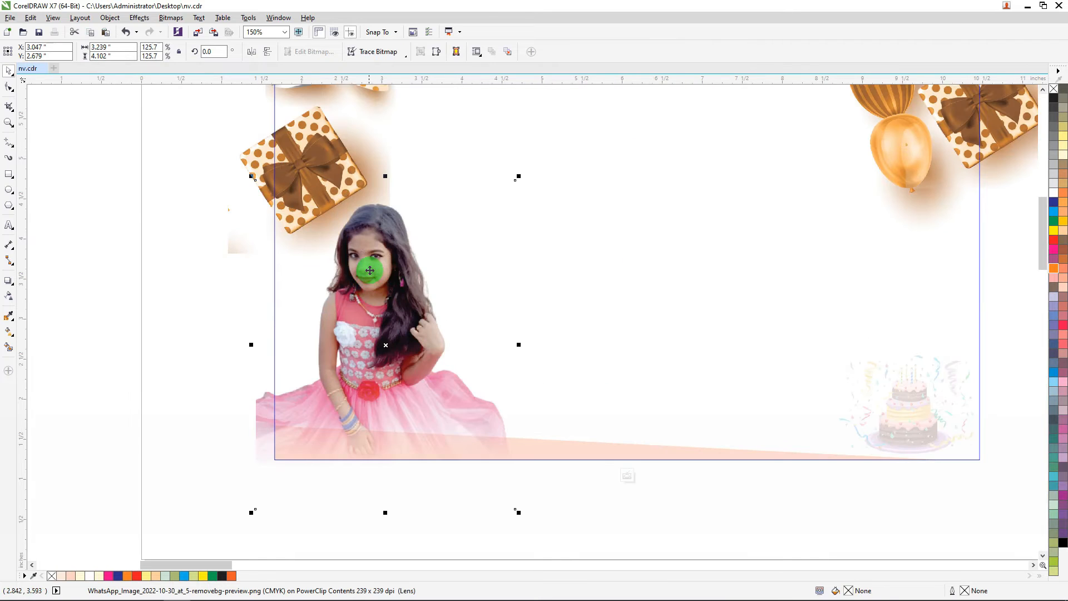
pyautogui.moveTo(367, 269); pyautogui.dragTo(369, 276)
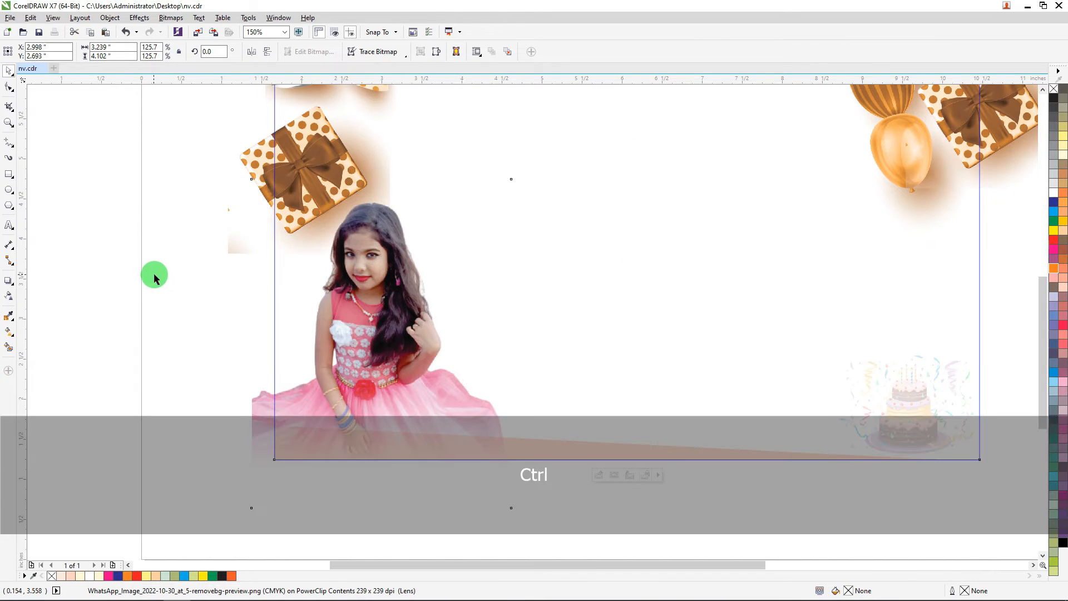
pyautogui.keyDown('ctrl'); pyautogui.click(277, 301); pyautogui.keyUp('ctrl')
pyautogui.scroll(-2, 277, 301)
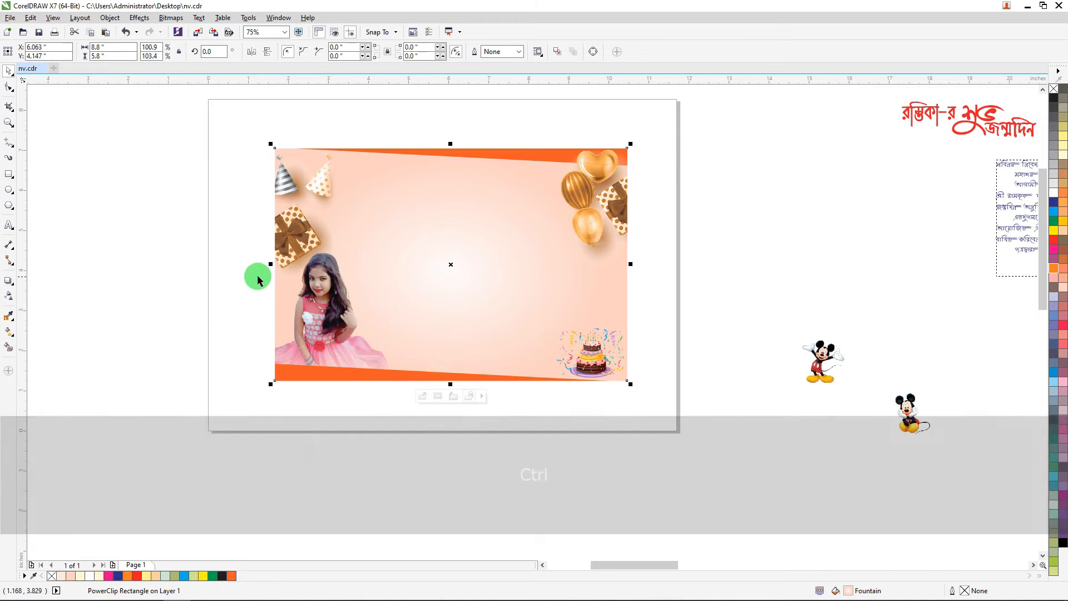
# Reopen the PowerClip contents, enlarge the girl's photo to about 3.73 by 4.72 inches and lower it over the card's bottom-left edge.
pyautogui.scroll(-3, 289, 295)
pyautogui.scroll(5, 295, 300)
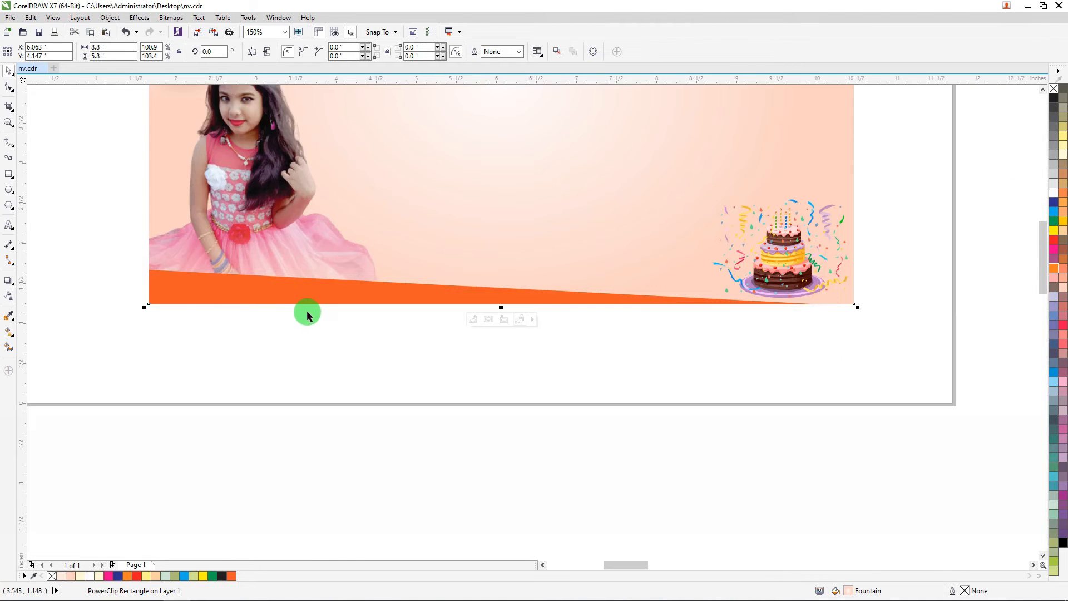
pyautogui.scroll(-2, 267, 300)
pyautogui.scroll(2, 222, 289)
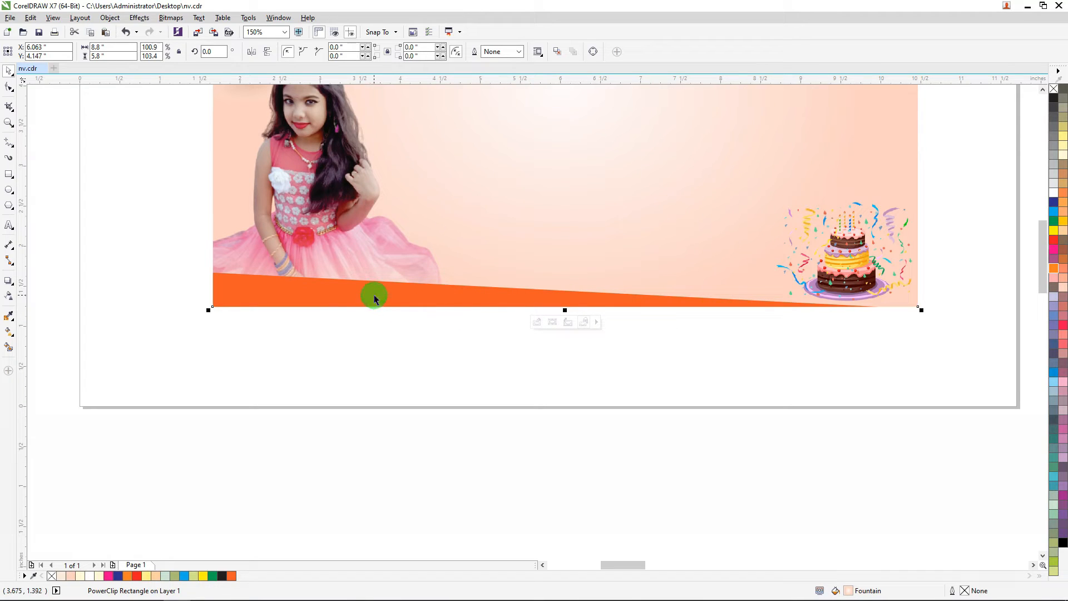
pyautogui.scroll(-2, 348, 266)
pyautogui.scroll(2, 294, 249)
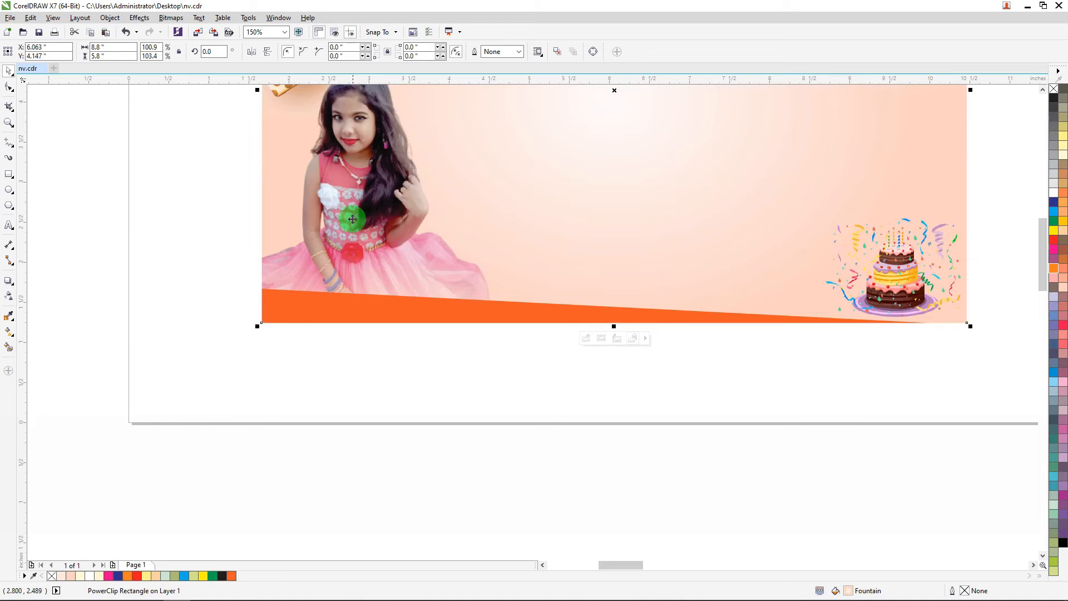
pyautogui.keyDown('ctrl'); pyautogui.click(353, 219); pyautogui.keyUp('ctrl')
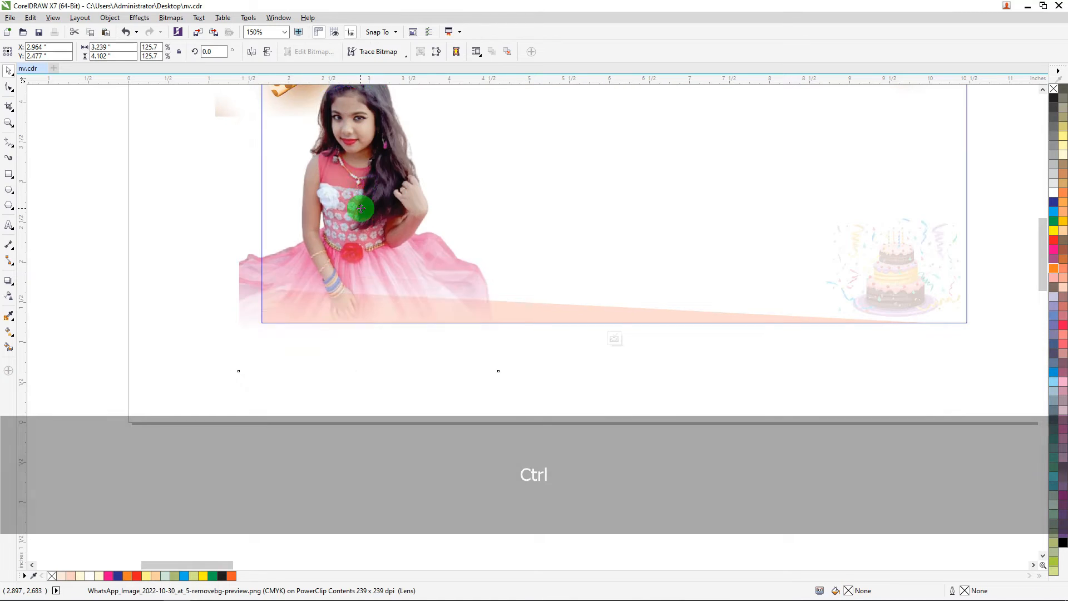
pyautogui.moveTo(360, 209)
pyautogui.mouseDown()
pyautogui.moveTo(364, 218)
pyautogui.moveTo(372, 206)
pyautogui.mouseUp()
pyautogui.scroll(-4, 402, 133)
pyautogui.scroll(4, 389, 177)
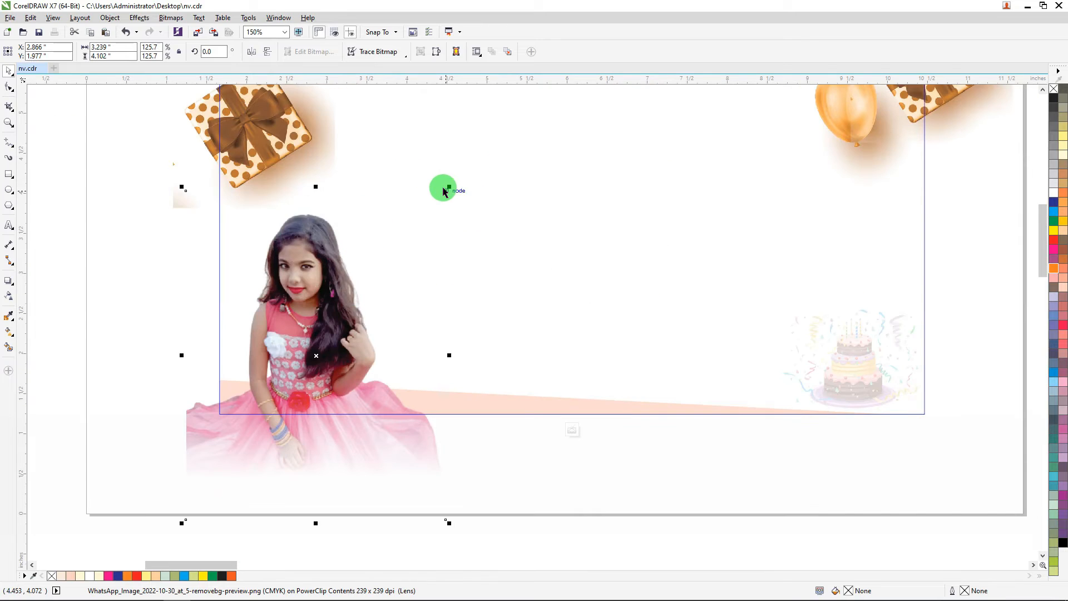
pyautogui.moveTo(450, 187); pyautogui.dragTo(484, 141)
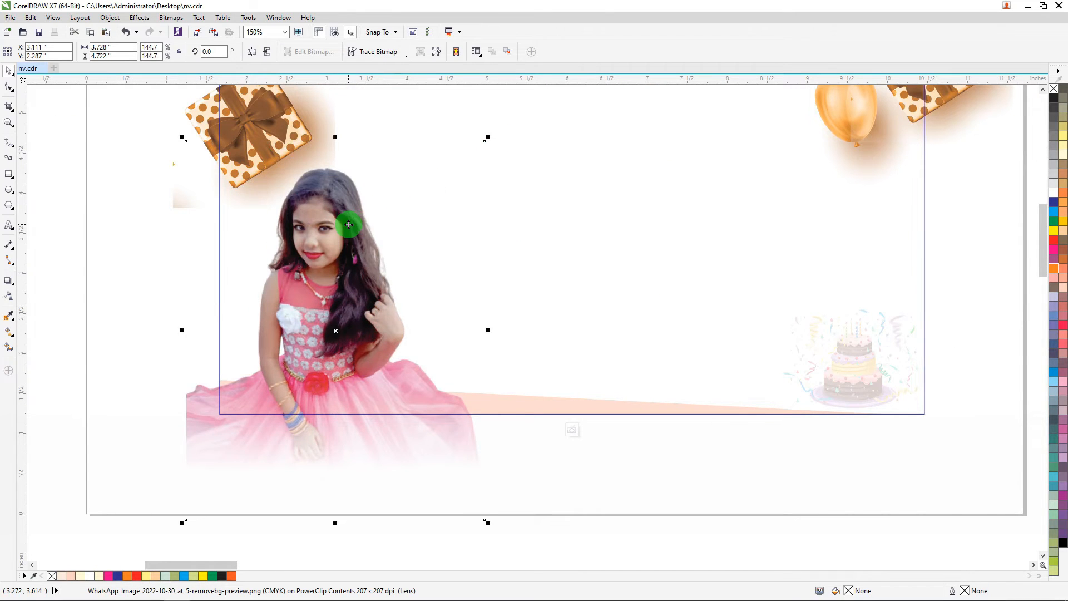
pyautogui.moveTo(342, 228); pyautogui.dragTo(334, 227)
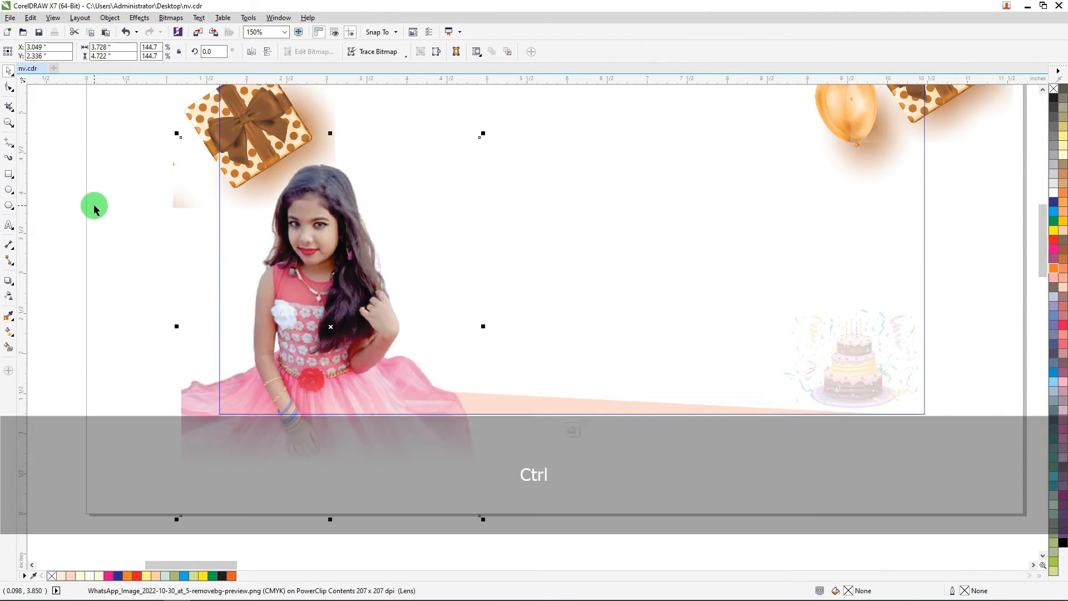
pyautogui.keyDown('ctrl'); pyautogui.click(161, 240); pyautogui.keyUp('ctrl')
pyautogui.scroll(-3, 160, 239)
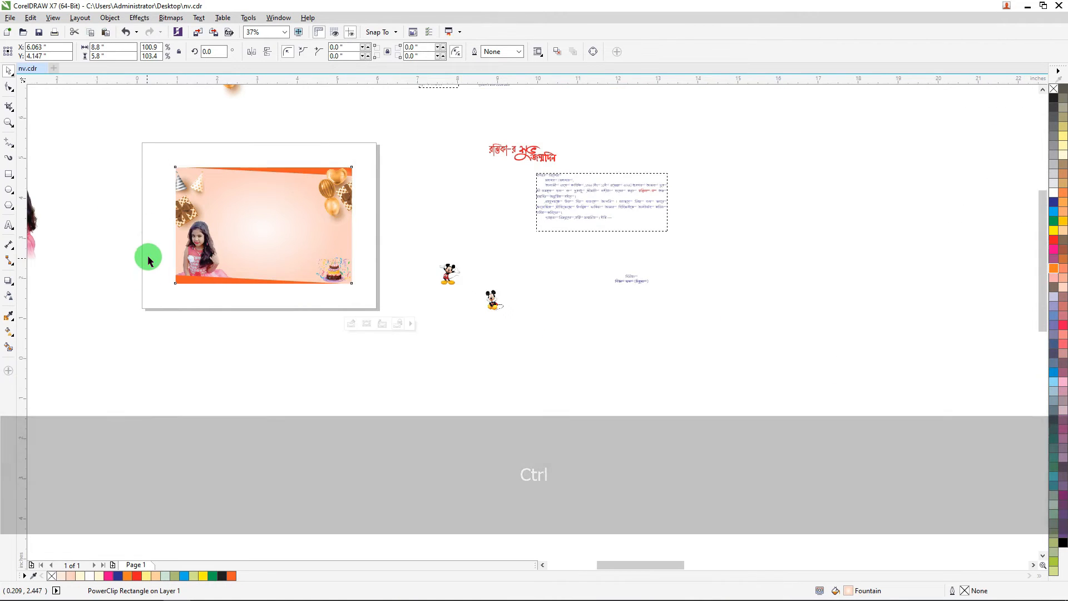
# Move the floral-dress portrait from the far left to just beside the page's lower-left edge.
pyautogui.scroll(3, 150, 256)
pyautogui.scroll(-4, 158, 256)
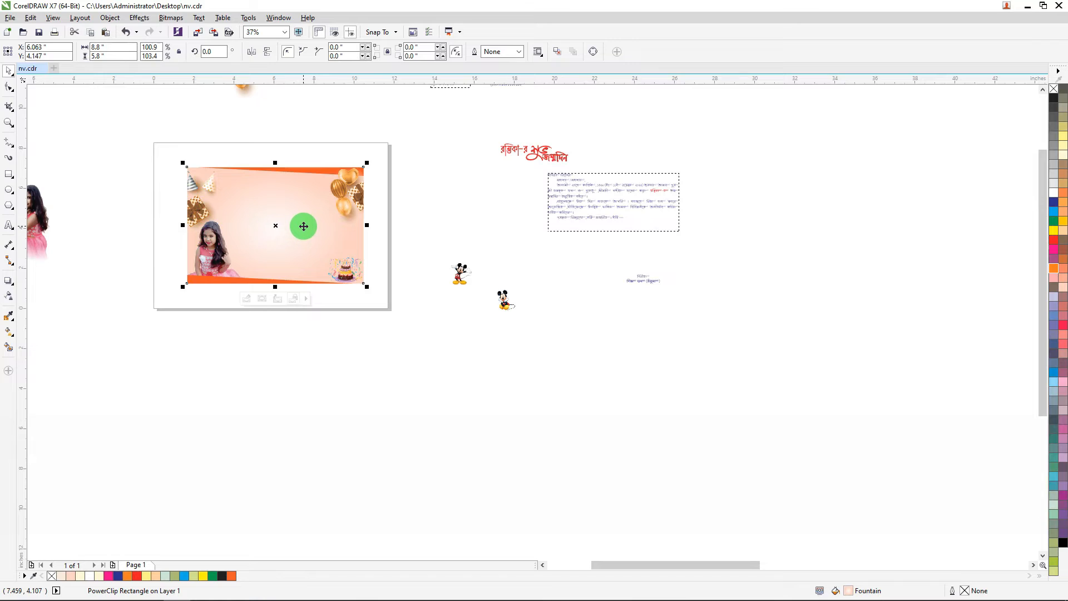
pyautogui.scroll(-2, 356, 223)
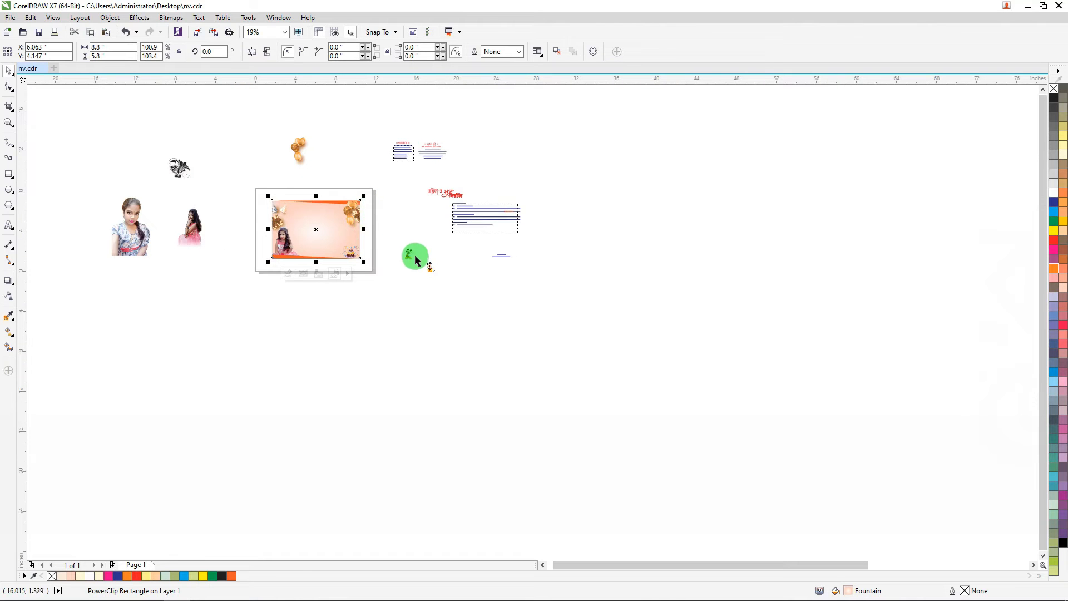
pyautogui.scroll(4, 416, 261)
pyautogui.click(393, 248)
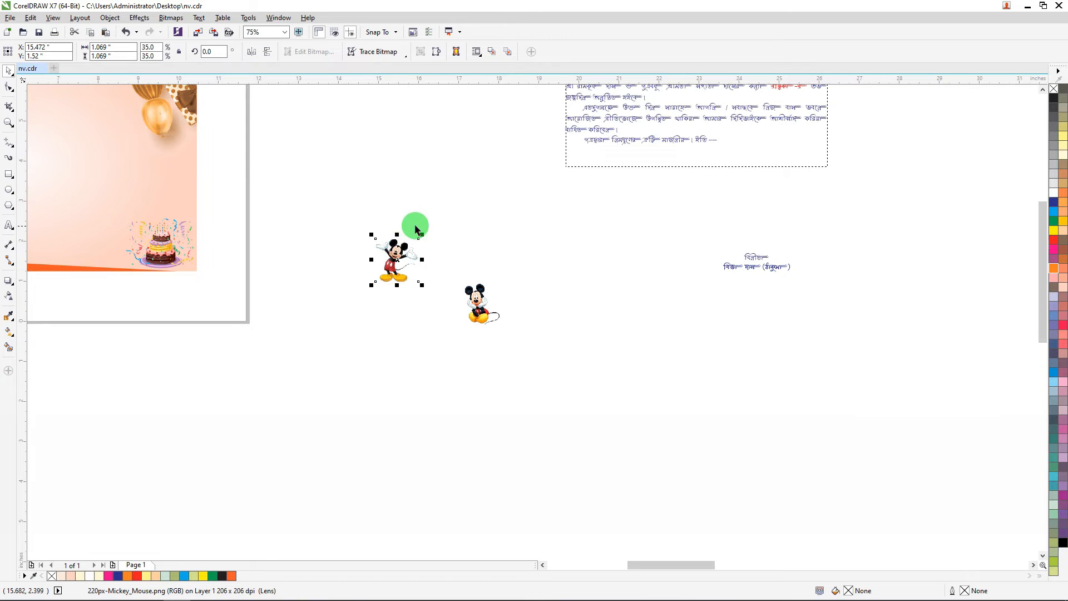
pyautogui.scroll(-5, 415, 228)
pyautogui.moveTo(143, 205); pyautogui.dragTo(284, 222)
# Crop the floral-dress portrait to about 3.81 by 4.55 inches, cutting away the red belt and everything below it.
pyautogui.scroll(7, 245, 245)
pyautogui.scroll(-2, 263, 244)
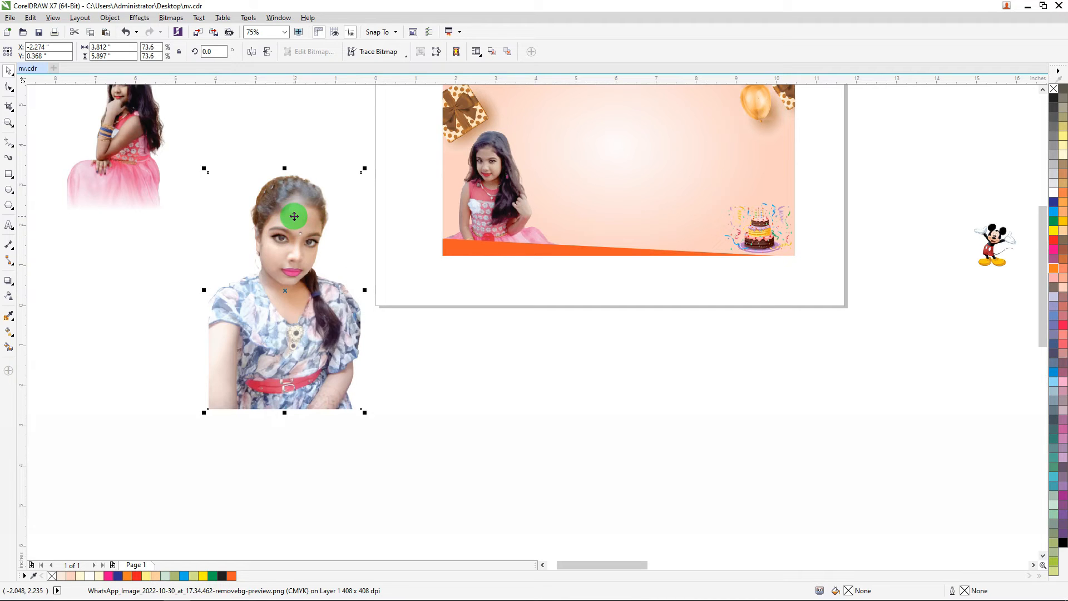
pyautogui.click(10, 107)
pyautogui.moveTo(192, 153); pyautogui.dragTo(367, 354)
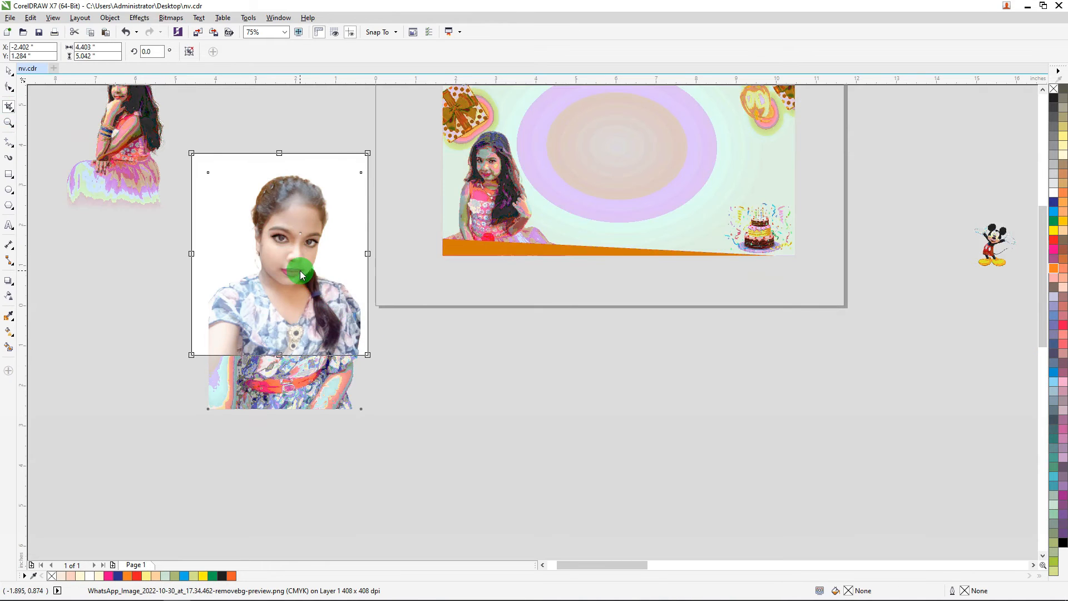
pyautogui.doubleClick(299, 271)
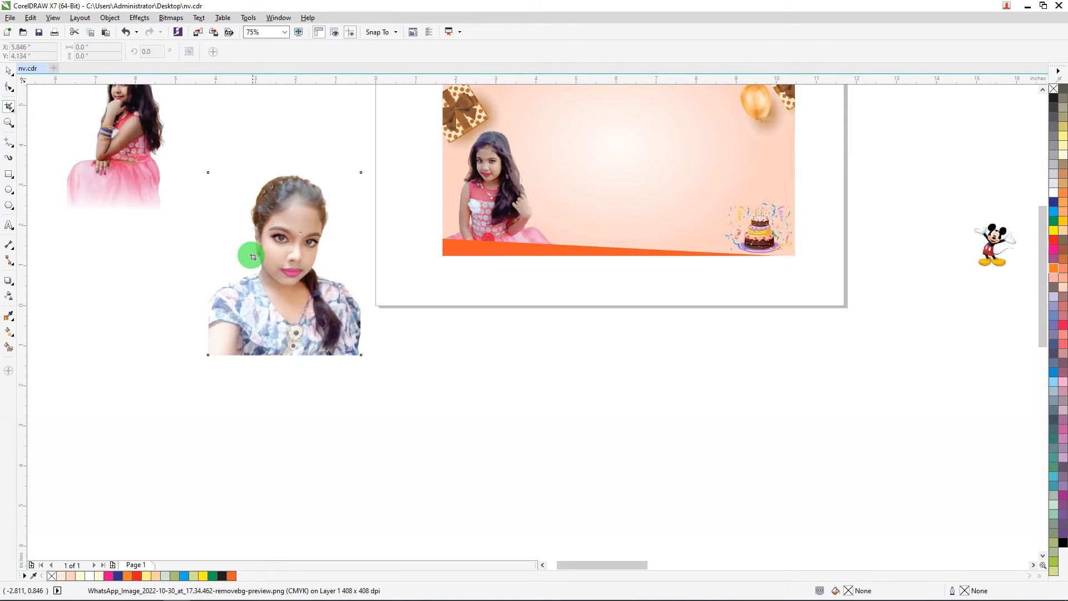
# Apply a downward linear transparency to the cropped portrait so the floral dress fades out below the shoulders.
pyautogui.click(9, 296)
pyautogui.scroll(2, 262, 334)
pyautogui.moveTo(301, 293)
pyautogui.mouseDown()
pyautogui.moveTo(299, 389)
pyautogui.moveTo(305, 277)
pyautogui.mouseUp()
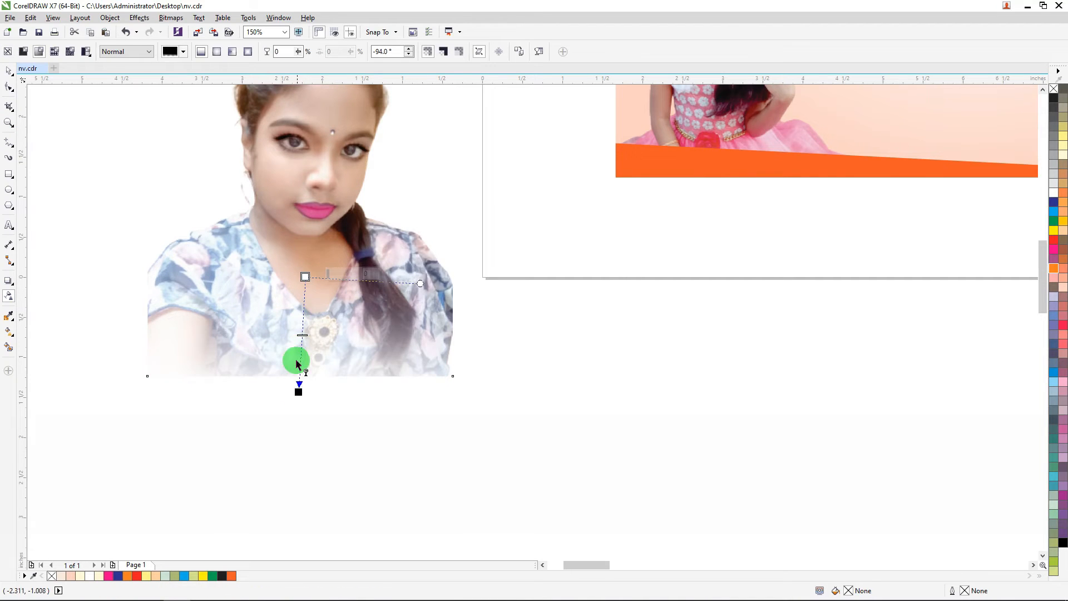
pyautogui.moveTo(299, 389); pyautogui.dragTo(305, 345)
pyautogui.press('F4')
pyautogui.click(9, 71)
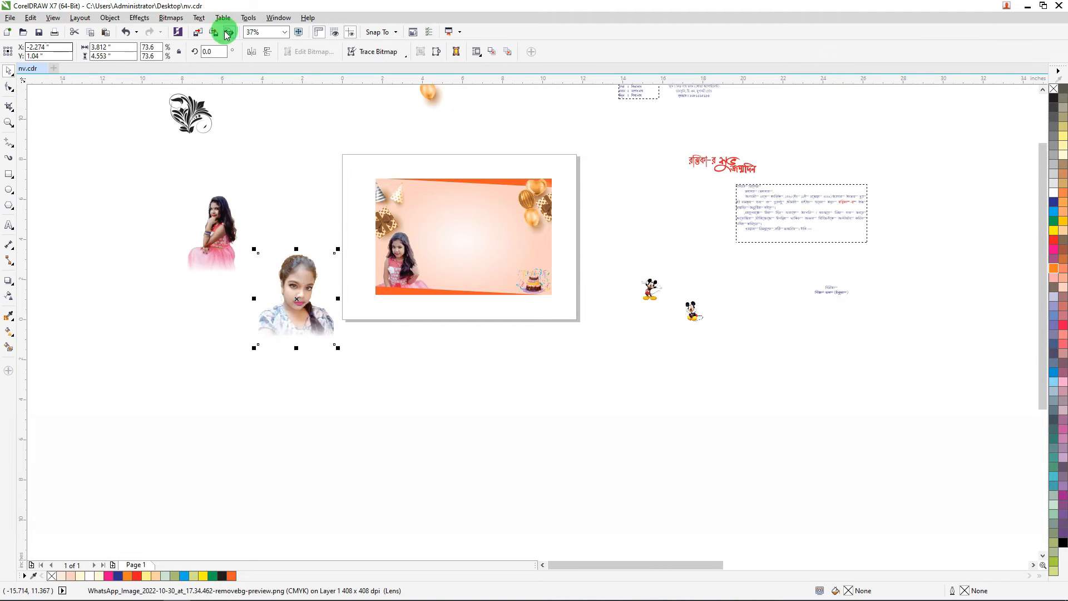
# Convert the faded portrait to a 300 dpi CMYK Color (32-bit) bitmap with anti-aliasing and a transparent background.
pyautogui.click(163, 17)
pyautogui.click(195, 31)
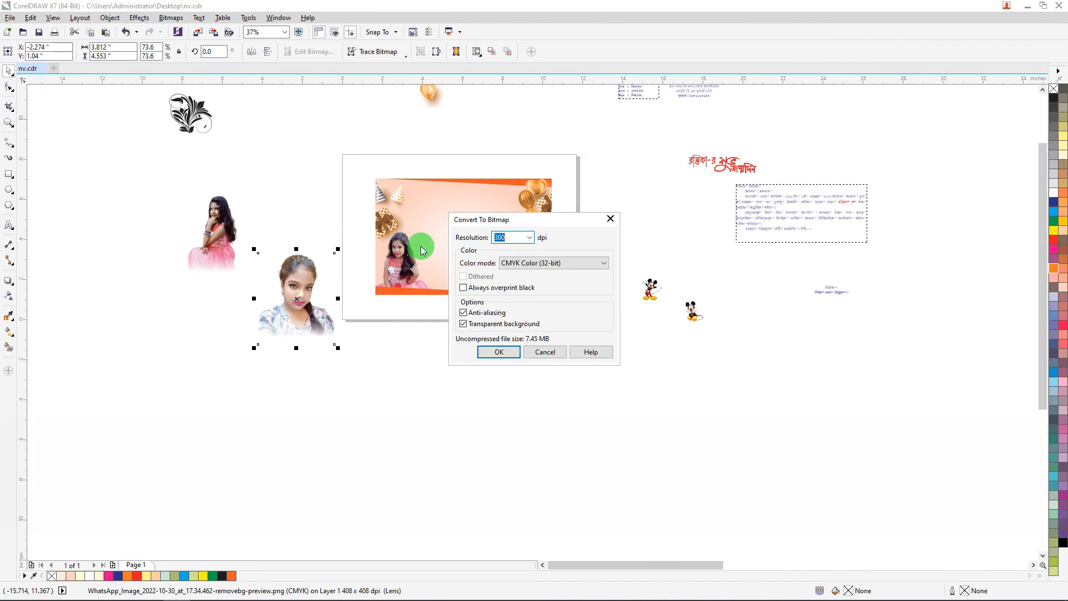
pyautogui.click(499, 353)
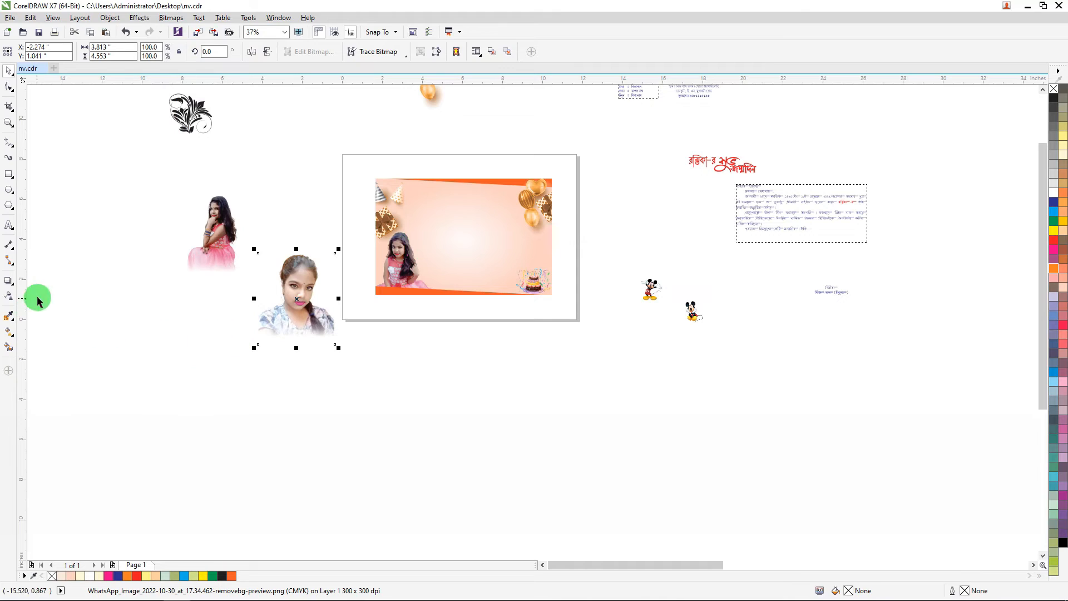
# Apply a uniform transparency of about 81 to the floral-dress portrait.
pyautogui.click(12, 296)
pyautogui.click(280, 366)
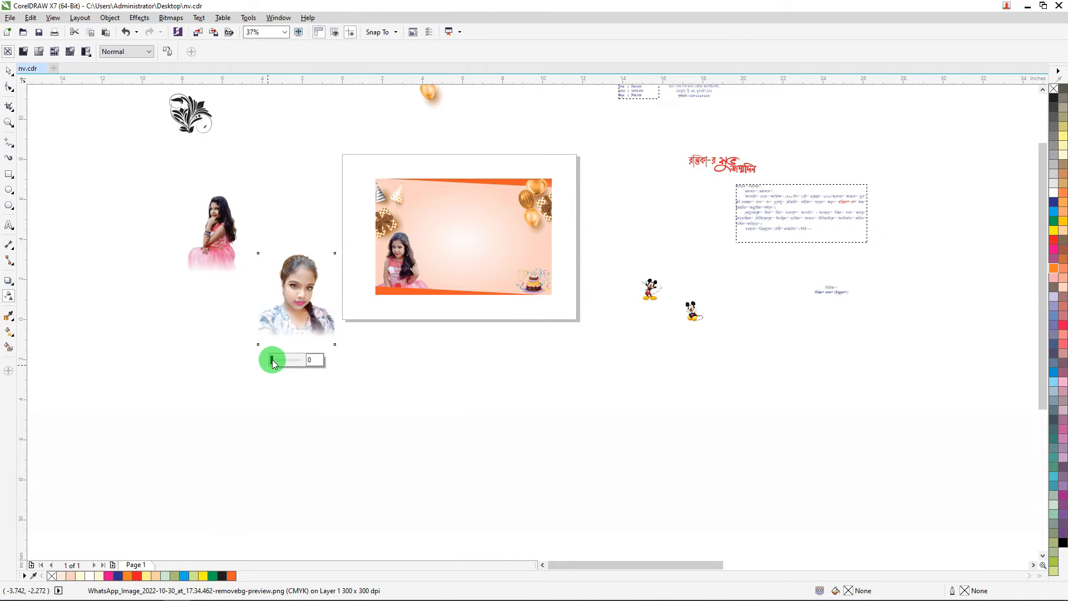
pyautogui.moveTo(273, 362); pyautogui.dragTo(298, 366)
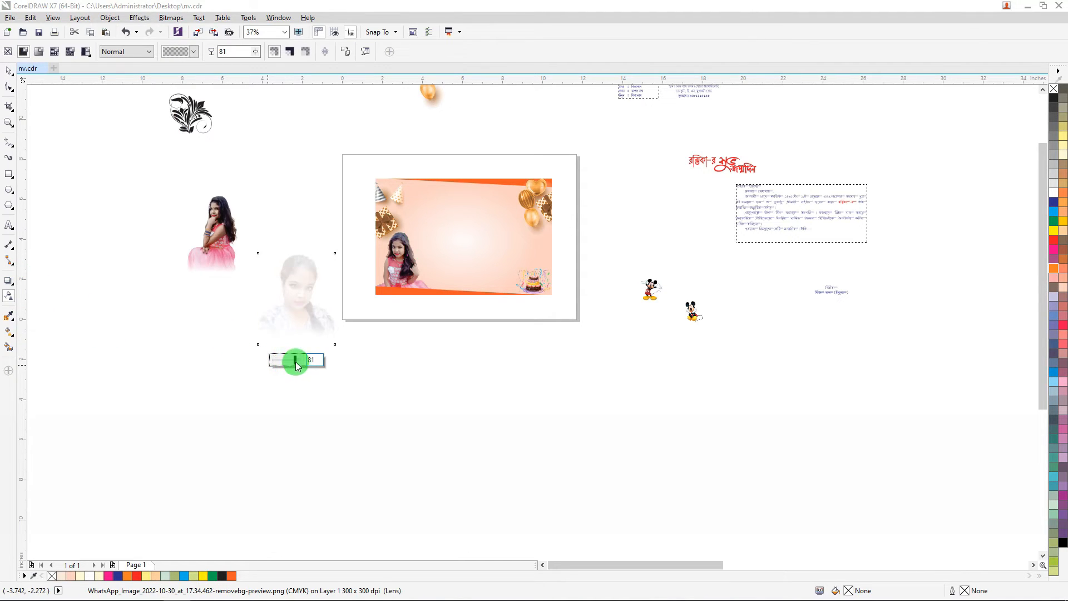
pyautogui.click(9, 70)
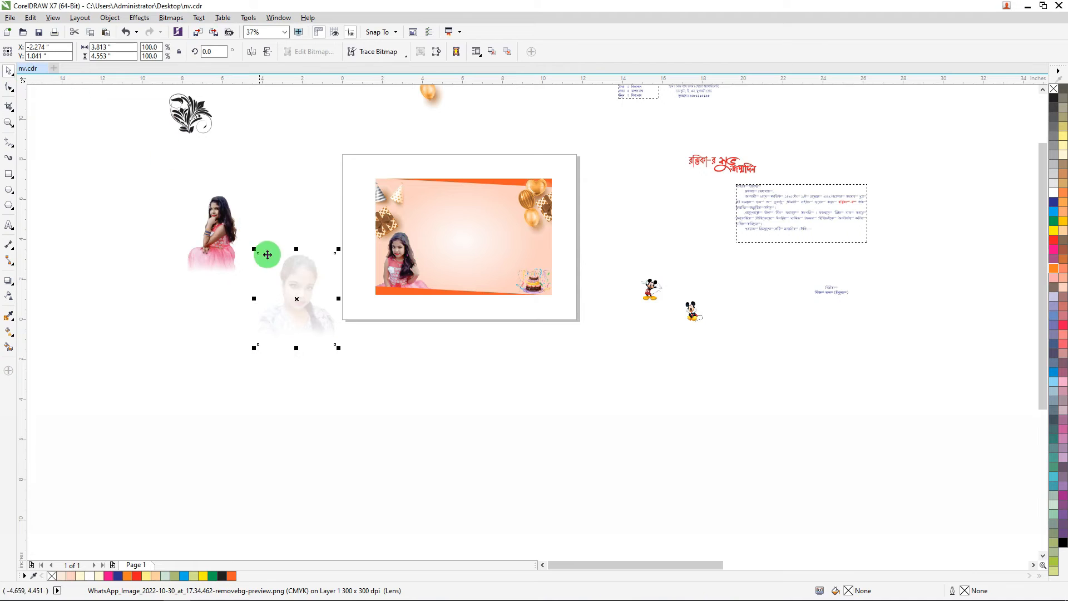
# PowerClip the faded portrait inside the peach card rectangle and shift it slightly lower near the card's centre.
pyautogui.rightClick(291, 271)
pyautogui.click(333, 438)
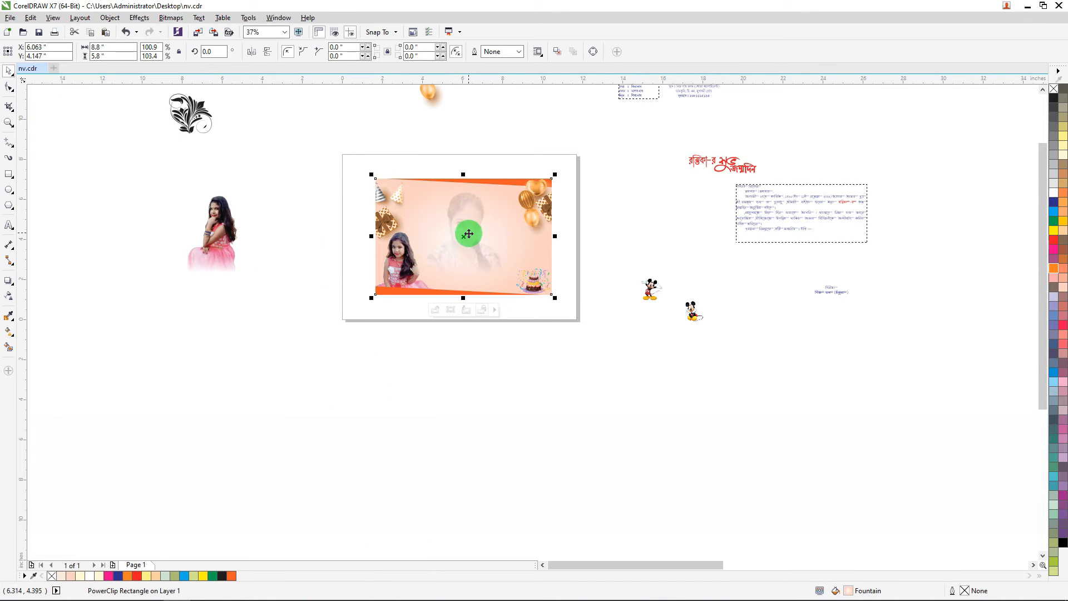
pyautogui.scroll(4, 448, 241)
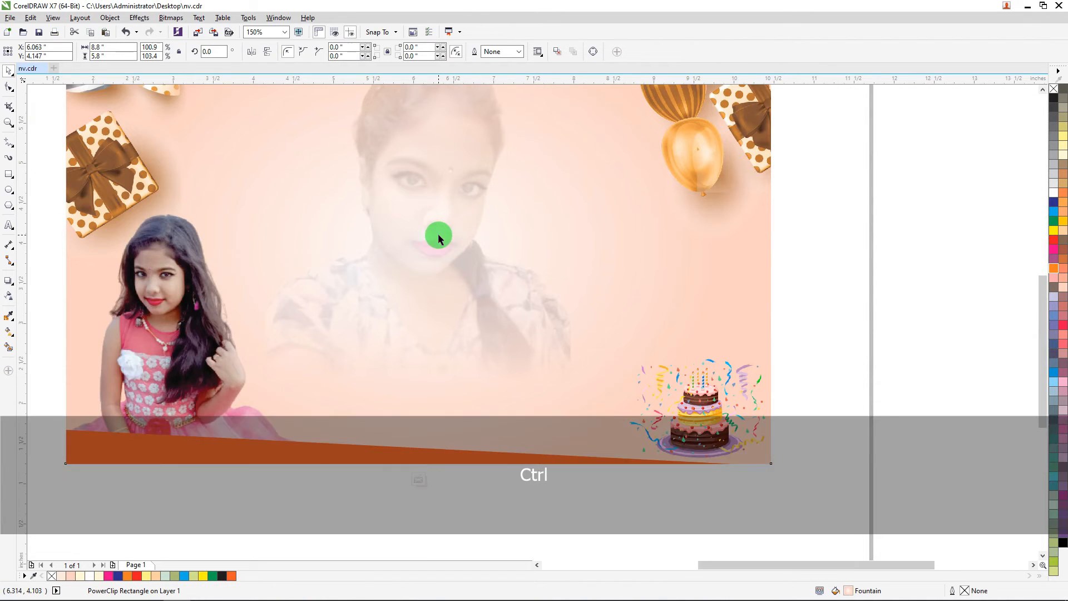
pyautogui.keyDown('ctrl'); pyautogui.click(439, 235); pyautogui.keyUp('ctrl')
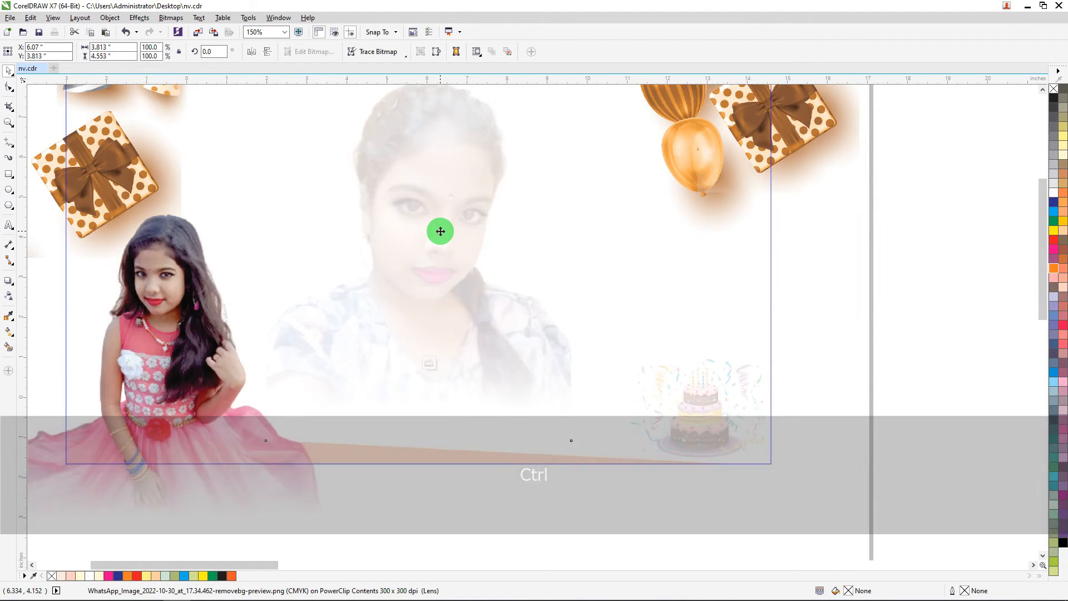
pyautogui.scroll(-2, 438, 232)
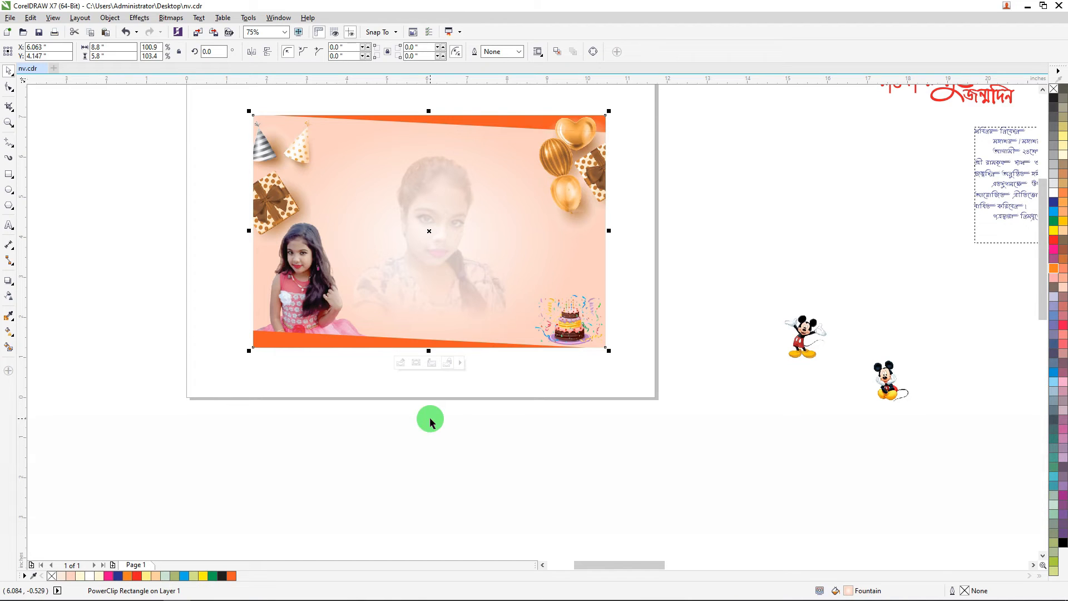
# Move the black floral ornament beside the page's right edge and fill it with white.
pyautogui.scroll(-4, 577, 286)
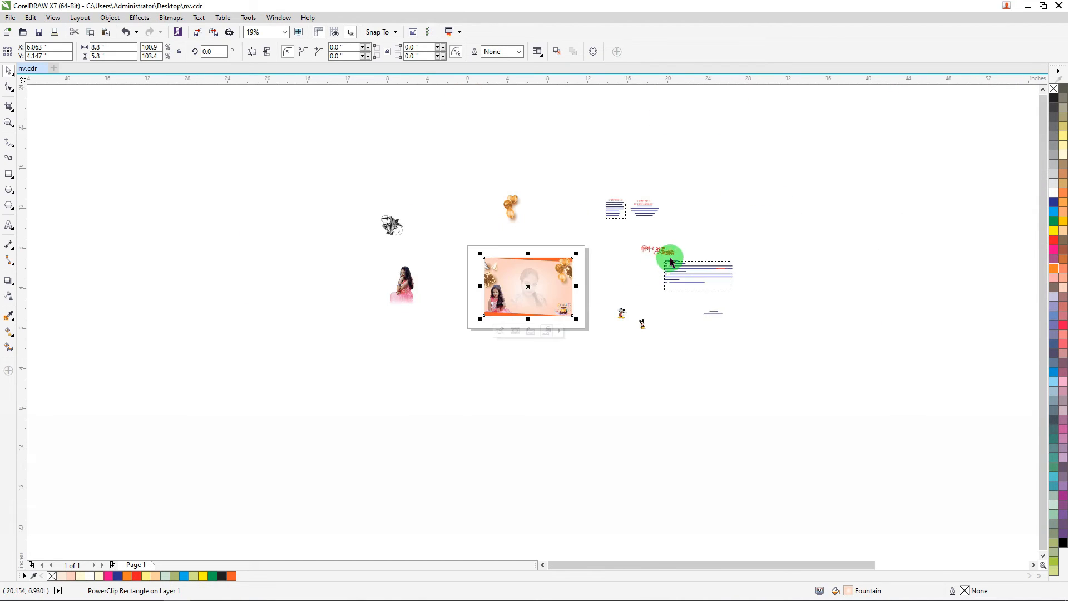
pyautogui.scroll(2, 610, 200)
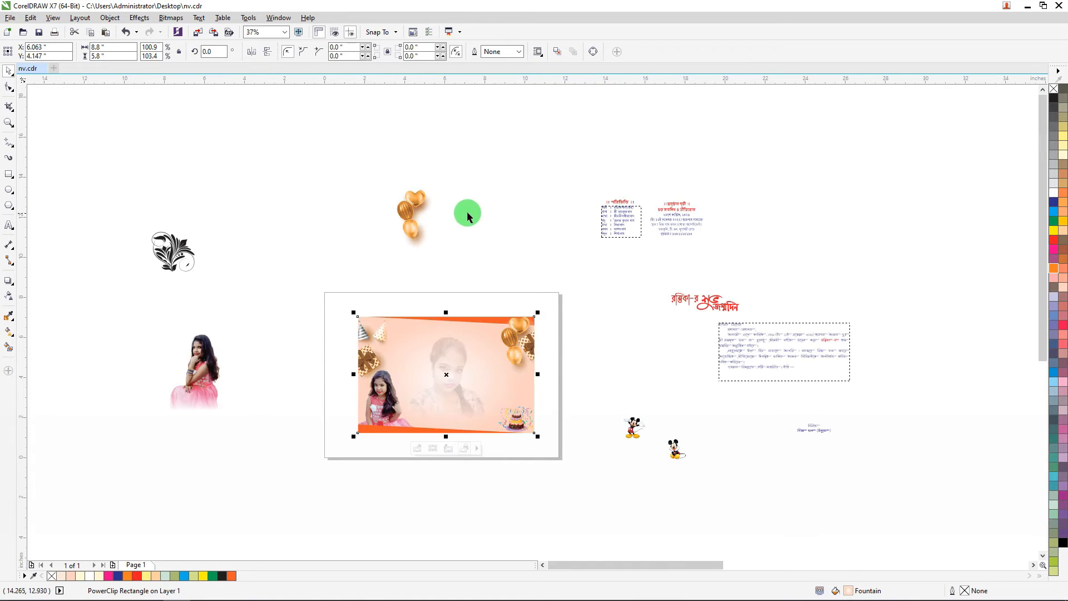
pyautogui.moveTo(170, 248); pyautogui.dragTo(576, 363)
pyautogui.scroll(2, 577, 399)
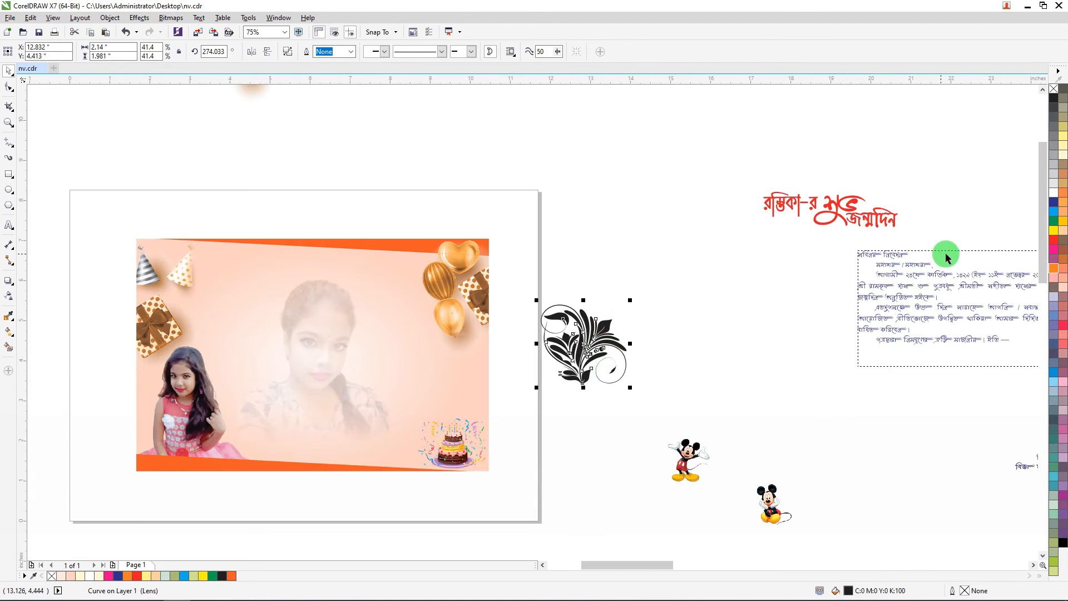
pyautogui.click(1057, 195)
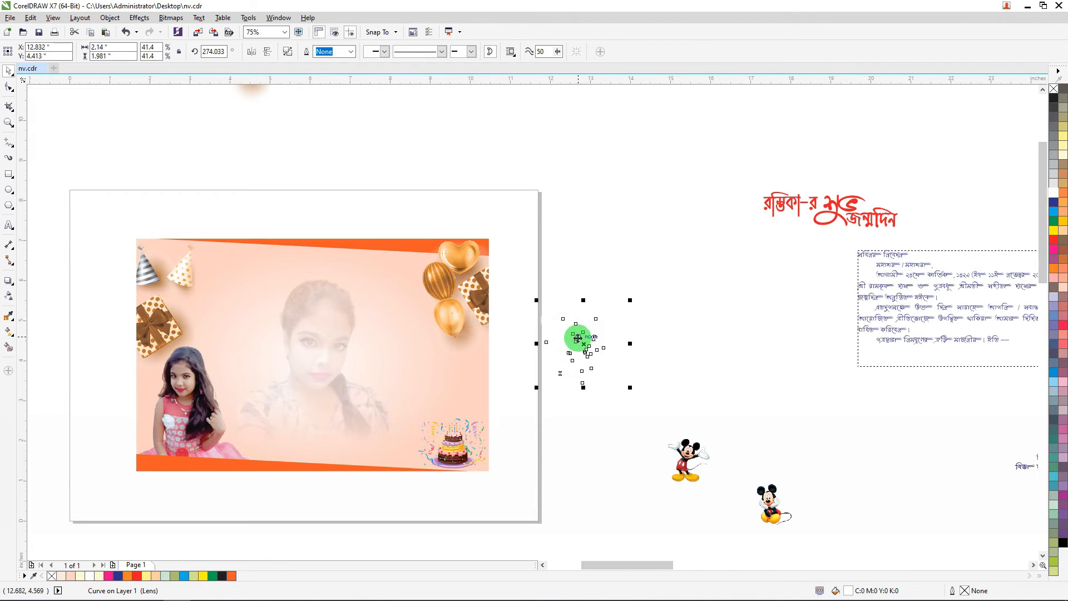
# Shift the white ornament slightly lower and PowerClip it inside the peach card rectangle.
pyautogui.moveTo(580, 334); pyautogui.dragTo(585, 370)
pyautogui.rightClick(586, 370)
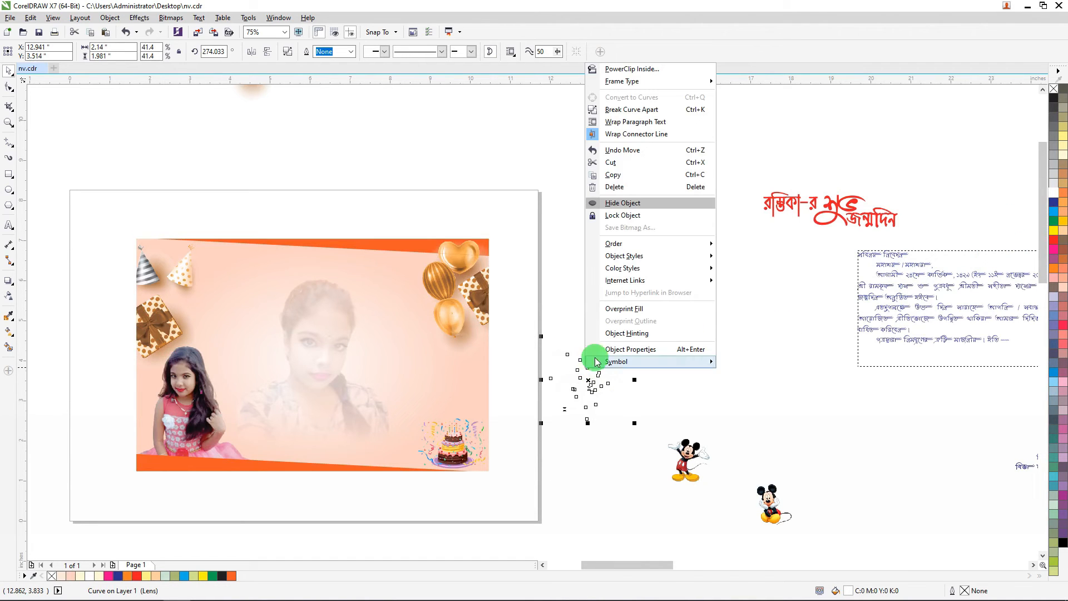
pyautogui.click(628, 69)
pyautogui.click(462, 309)
# Within the card's clipped contents, move the white ornament to the right edge above the cake and rotate it to about 318 degrees.
pyautogui.keyDown('ctrl'); pyautogui.click(352, 369); pyautogui.keyUp('ctrl')
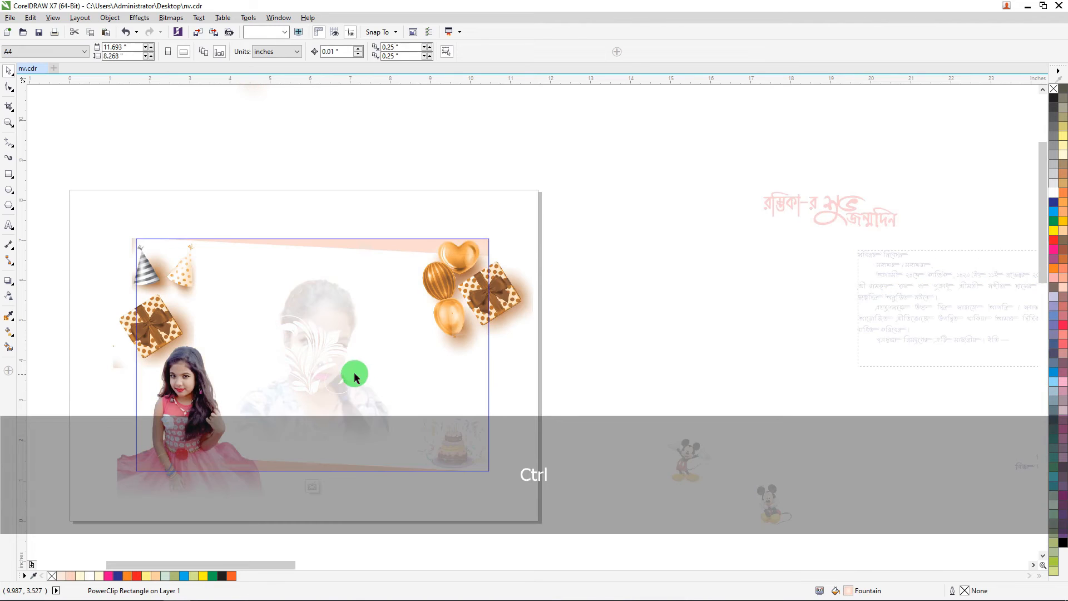
pyautogui.moveTo(320, 363); pyautogui.dragTo(611, 349)
pyautogui.scroll(2, 492, 439)
pyautogui.click(453, 353)
pyautogui.keyDown('ctrl'); pyautogui.click(704, 299); pyautogui.keyUp('ctrl')
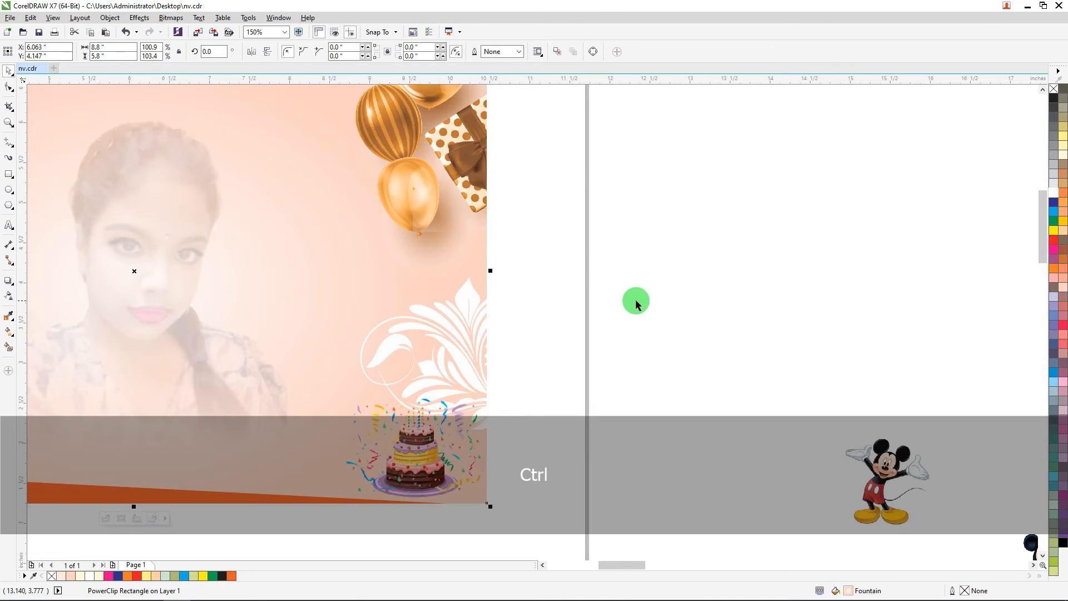
pyautogui.moveTo(467, 338); pyautogui.dragTo(486, 311)
# Reopen the card's PowerClip contents for editing at the white ornament.
pyautogui.scroll(-2, 639, 303)
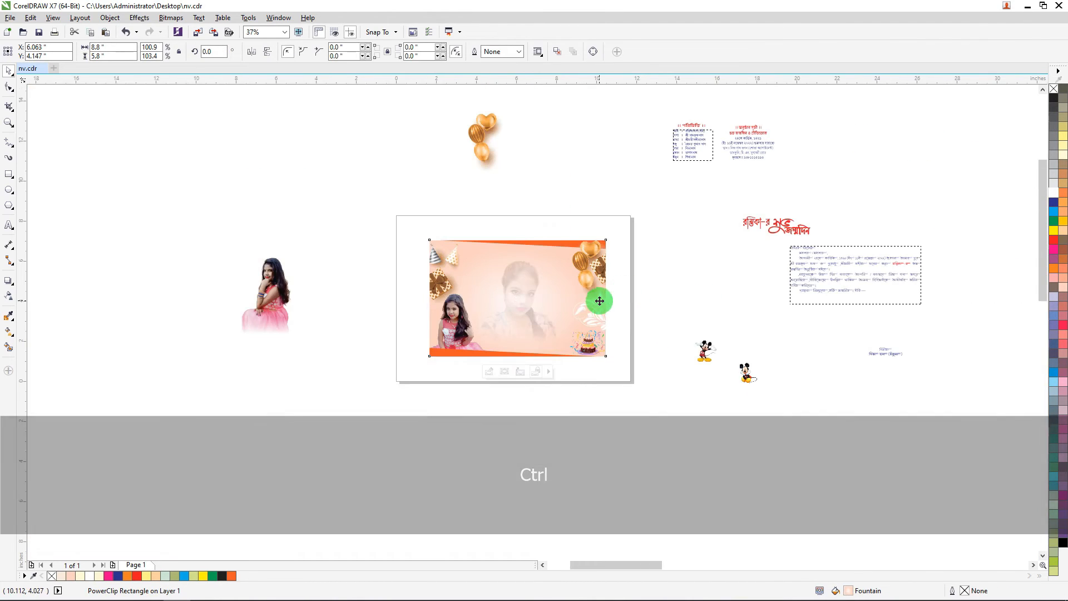
pyautogui.scroll(1, 629, 315)
pyautogui.keyDown('ctrl'); pyautogui.click(629, 315); pyautogui.keyUp('ctrl')
pyautogui.keyDown('ctrl'); pyautogui.click(597, 323); pyautogui.keyUp('ctrl')
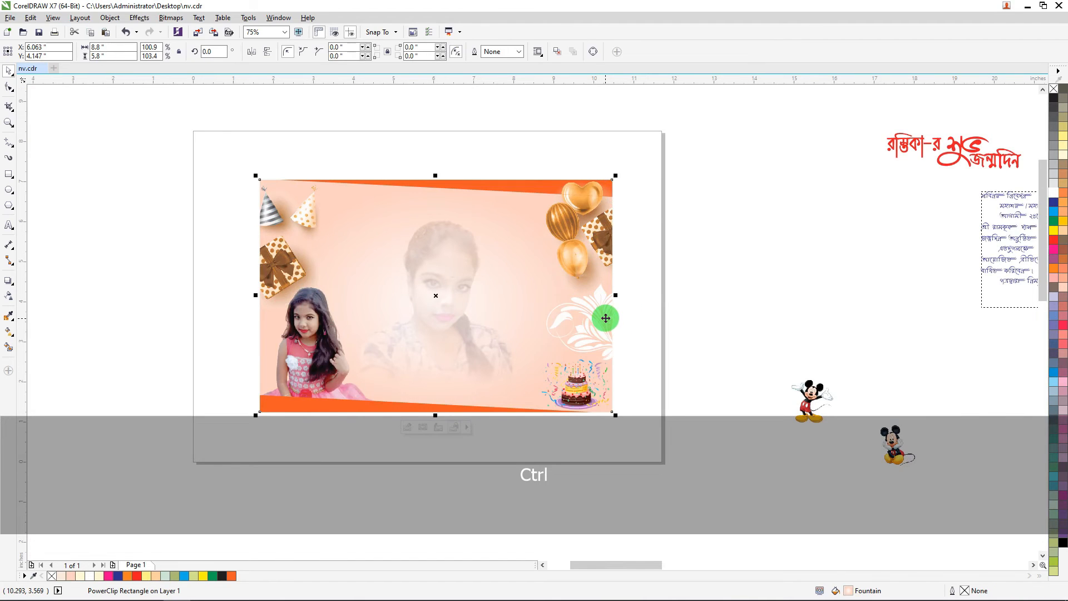
pyautogui.keyDown('ctrl'); pyautogui.click(606, 318); pyautogui.keyUp('ctrl')
pyautogui.doubleClick(591, 316)
pyautogui.moveTo(589, 315)
pyautogui.mouseDown()
pyautogui.moveTo(630, 316)
pyautogui.moveTo(591, 324)
pyautogui.mouseUp()
pyautogui.hotkey('ctrl', 'z')
pyautogui.click(9, 71)
# Rotate the white ornament clockwise, position it above the cake against the card's right edge, and finish editing the PowerClip.
pyautogui.scroll(1, 611, 315)
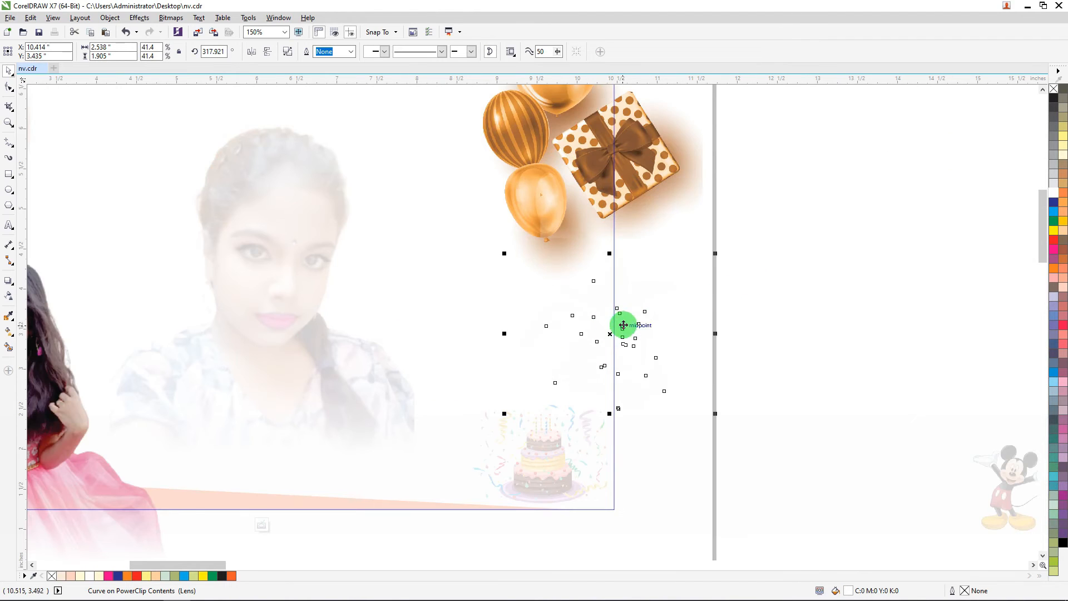
pyautogui.click(643, 315)
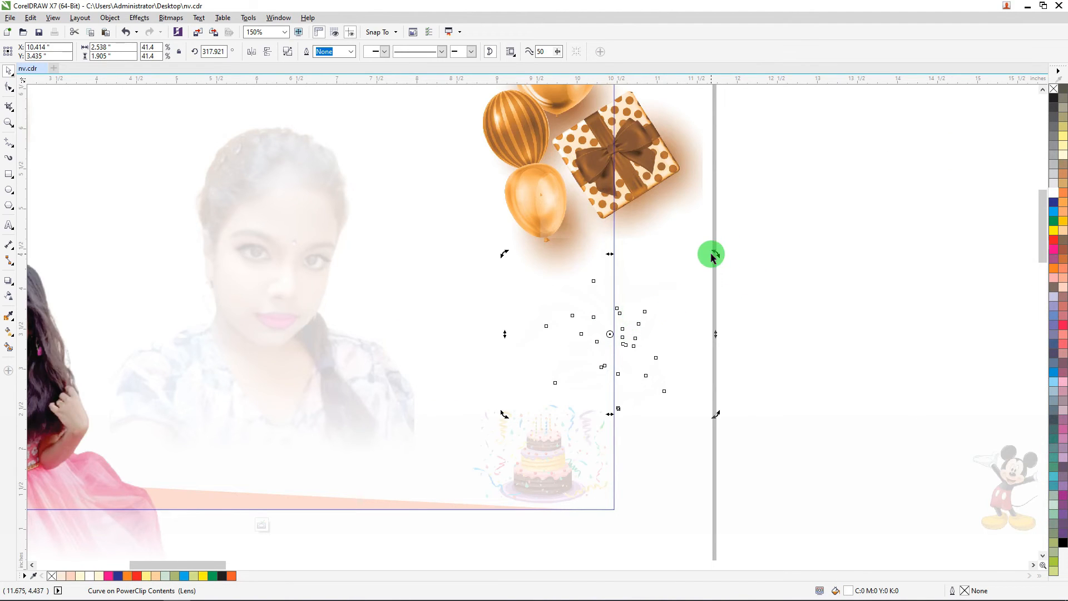
pyautogui.moveTo(716, 254); pyautogui.dragTo(684, 330)
pyautogui.keyDown('ctrl'); pyautogui.click(786, 262); pyautogui.keyUp('ctrl')
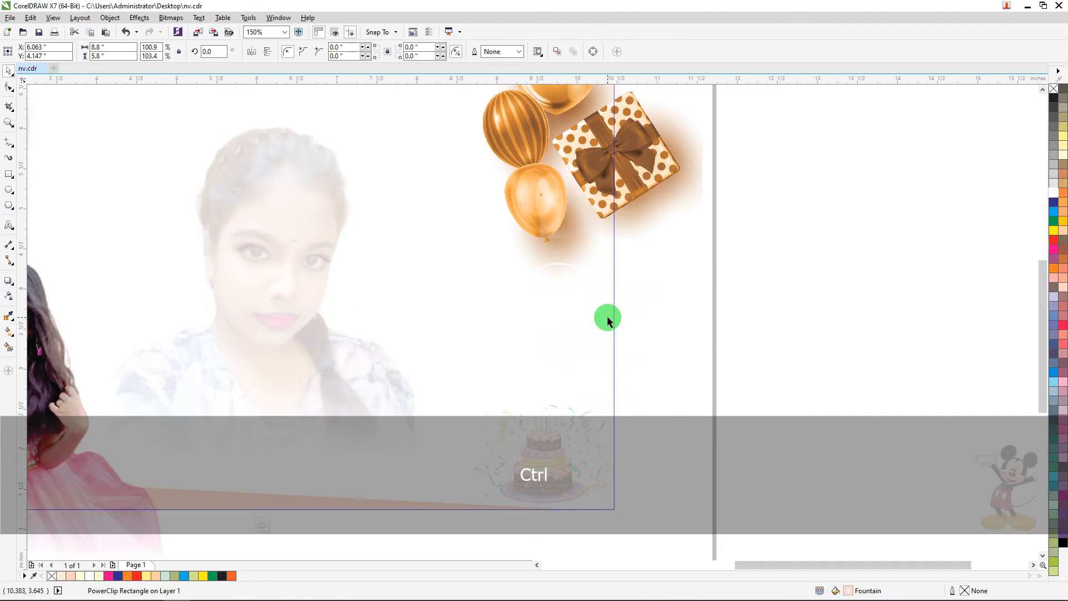
pyautogui.keyDown('ctrl'); pyautogui.click(577, 324); pyautogui.keyUp('ctrl')
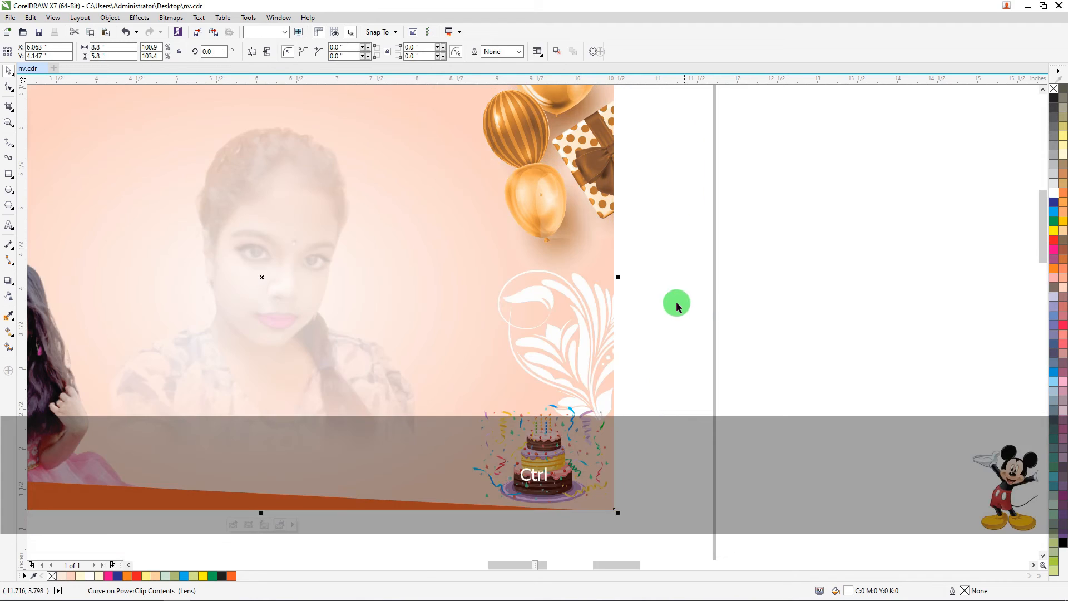
pyautogui.click(603, 295)
# Move the পরিচিতি heading and its family list onto the card's upper left, just right of the party hats.
pyautogui.scroll(-4, 612, 295)
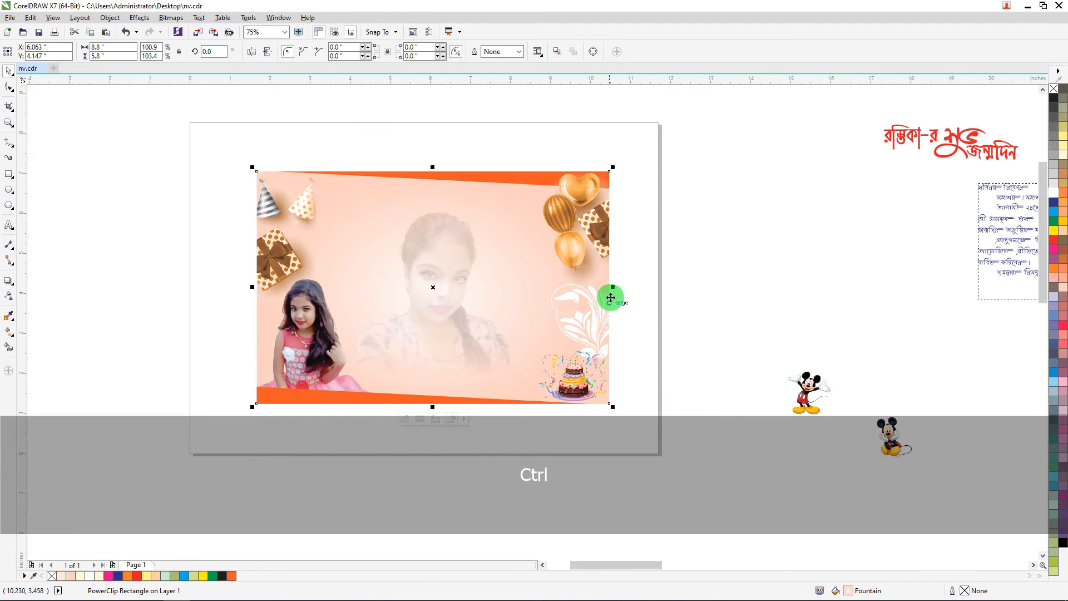
pyautogui.scroll(2, 647, 195)
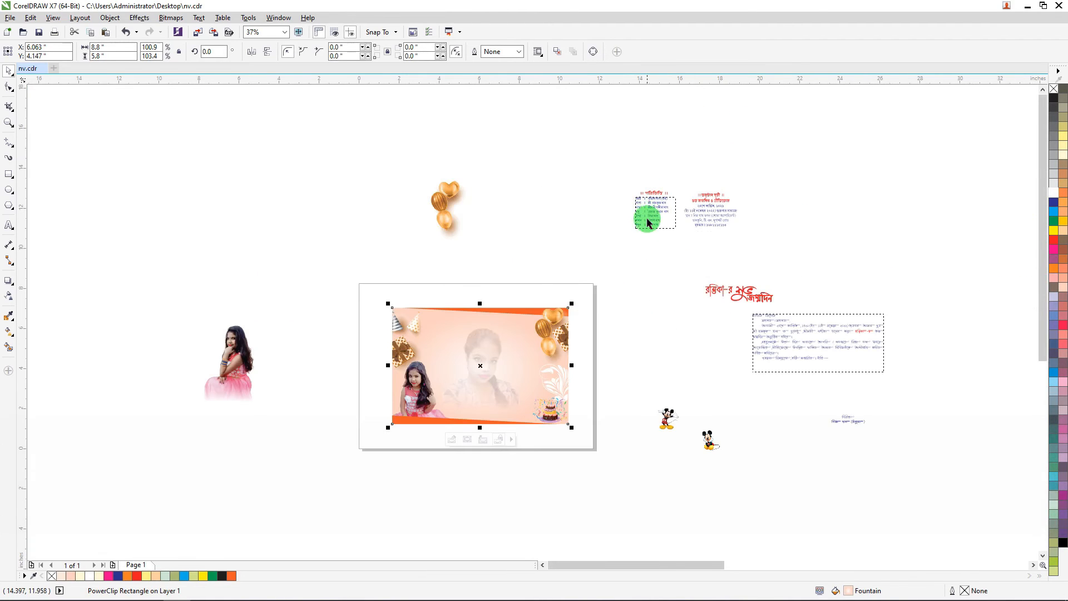
pyautogui.moveTo(625, 165); pyautogui.dragTo(435, 320)
pyautogui.scroll(4, 447, 320)
pyautogui.scroll(4, 430, 330)
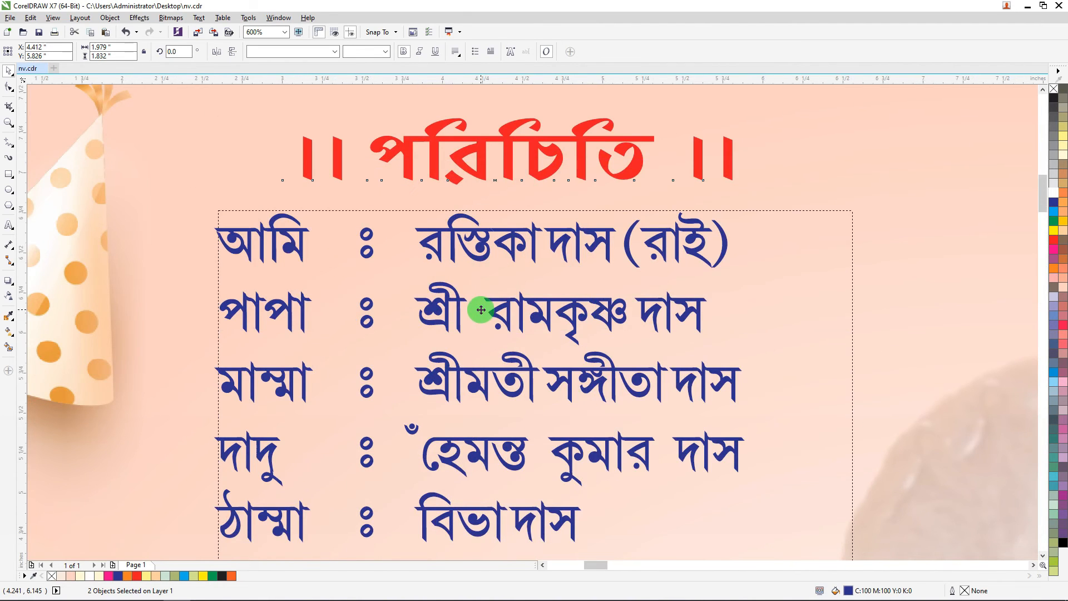
# Move the অনুষ্ঠান সূচী text block onto the card between the family list and the balloons, nudging it to about X 7.42, Y 5.69 inches.
pyautogui.scroll(-8, 578, 275)
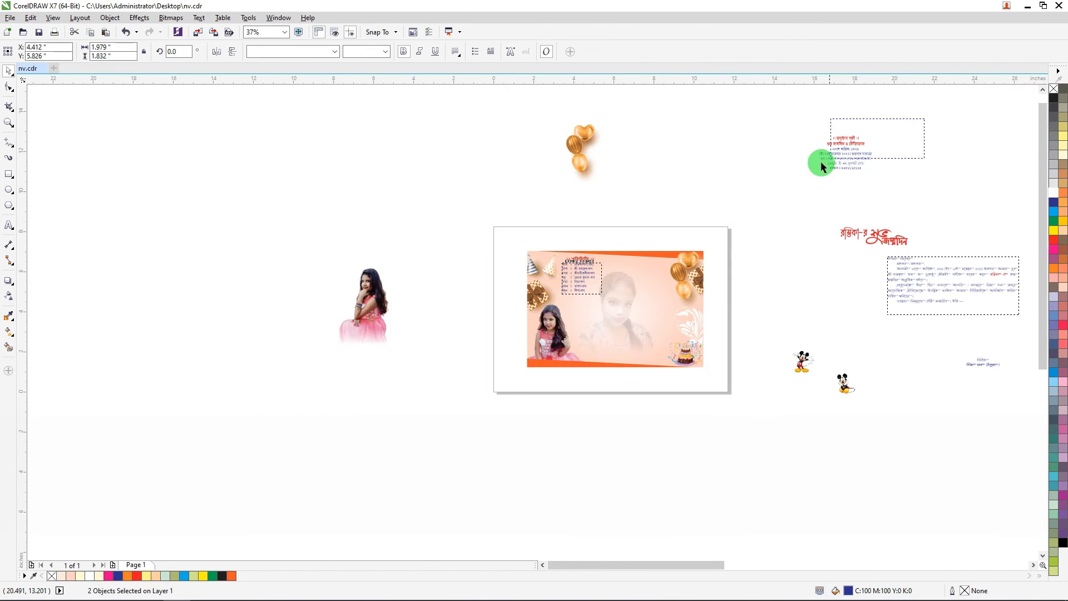
pyautogui.moveTo(852, 148); pyautogui.dragTo(640, 258)
pyautogui.scroll(2, 645, 273)
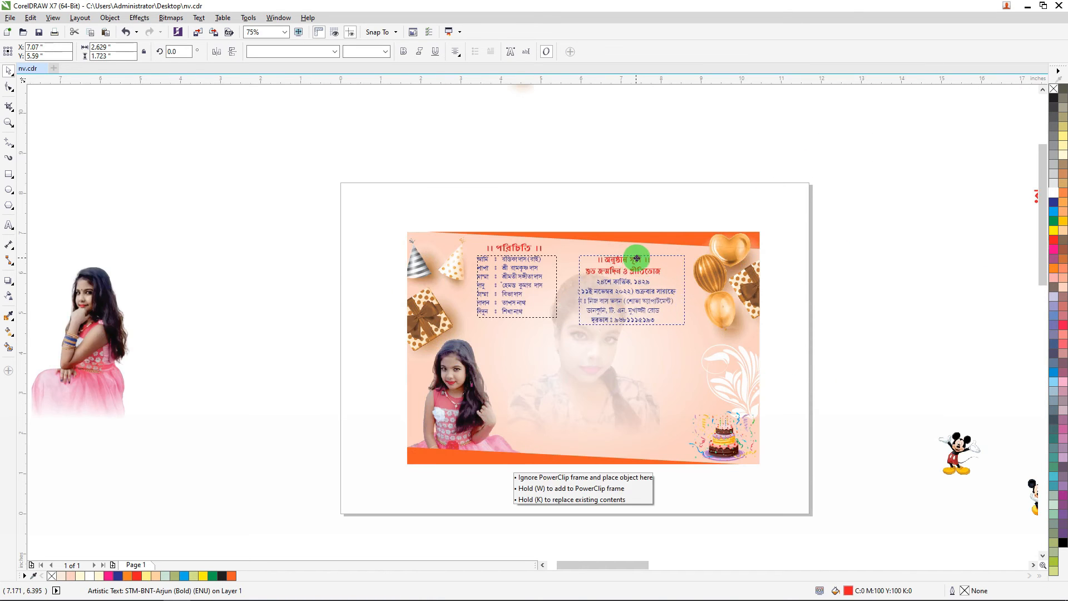
pyautogui.scroll(4, 640, 253)
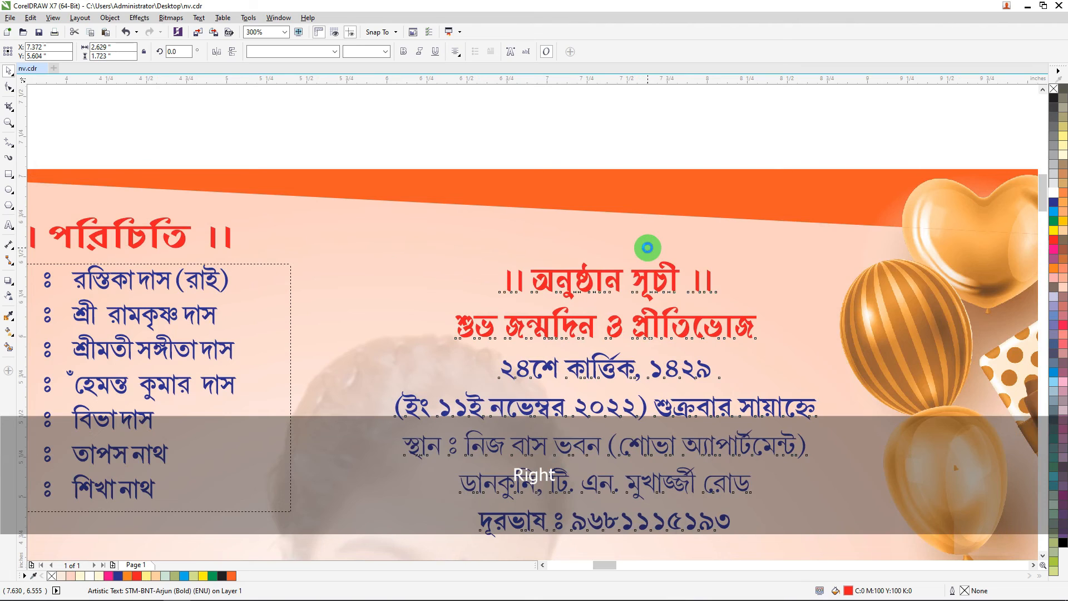
pyautogui.press('Right')
pyautogui.press('Up')
pyautogui.press('Up')
pyautogui.press('Up')
pyautogui.press('Up')
pyautogui.press('Up')
pyautogui.press('Up')
pyautogui.press('Up')
pyautogui.press('Up')
pyautogui.press('Up')
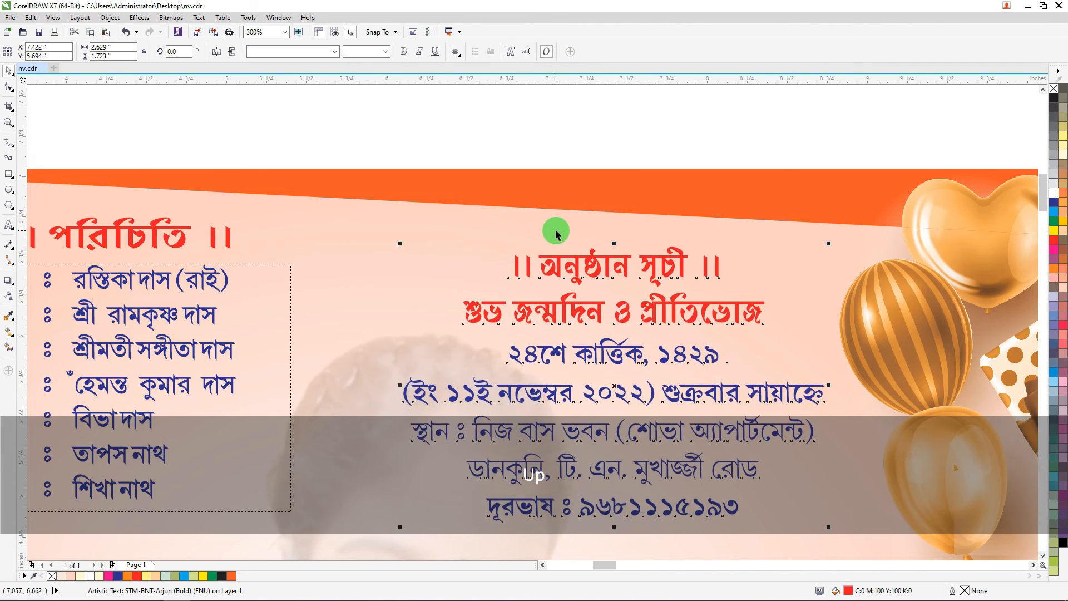
# Place the red শুভ জন্মদিন title on the card below the two text blocks, nudging it right to about X 5.94 inches.
pyautogui.scroll(-8, 554, 232)
pyautogui.scroll(2, 808, 228)
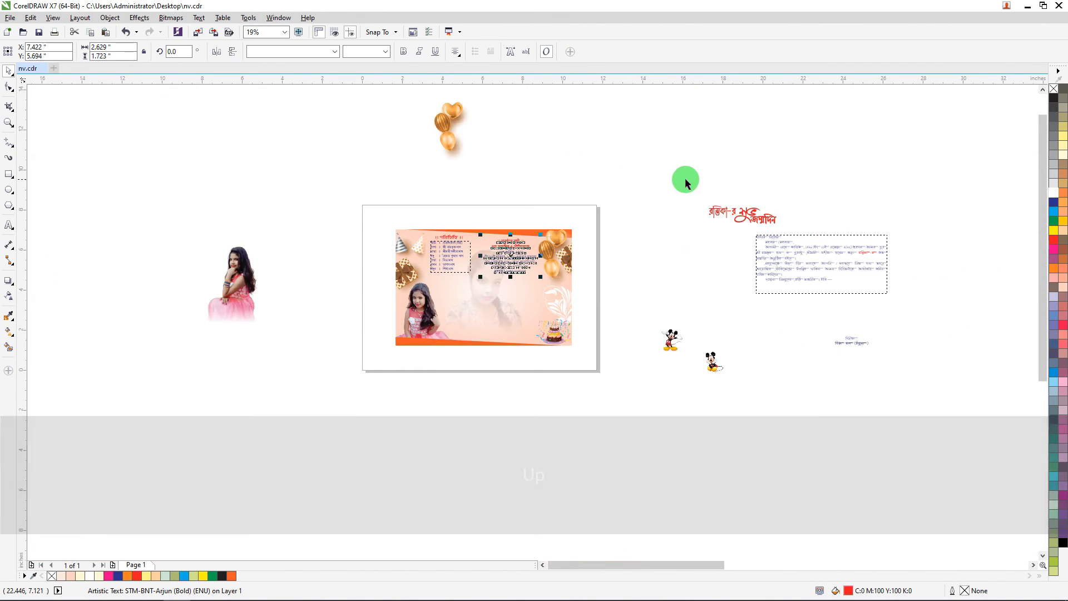
pyautogui.moveTo(685, 179)
pyautogui.mouseDown()
pyautogui.moveTo(790, 239)
pyautogui.moveTo(494, 274)
pyautogui.moveTo(469, 292)
pyautogui.mouseUp()
pyautogui.scroll(4, 494, 275)
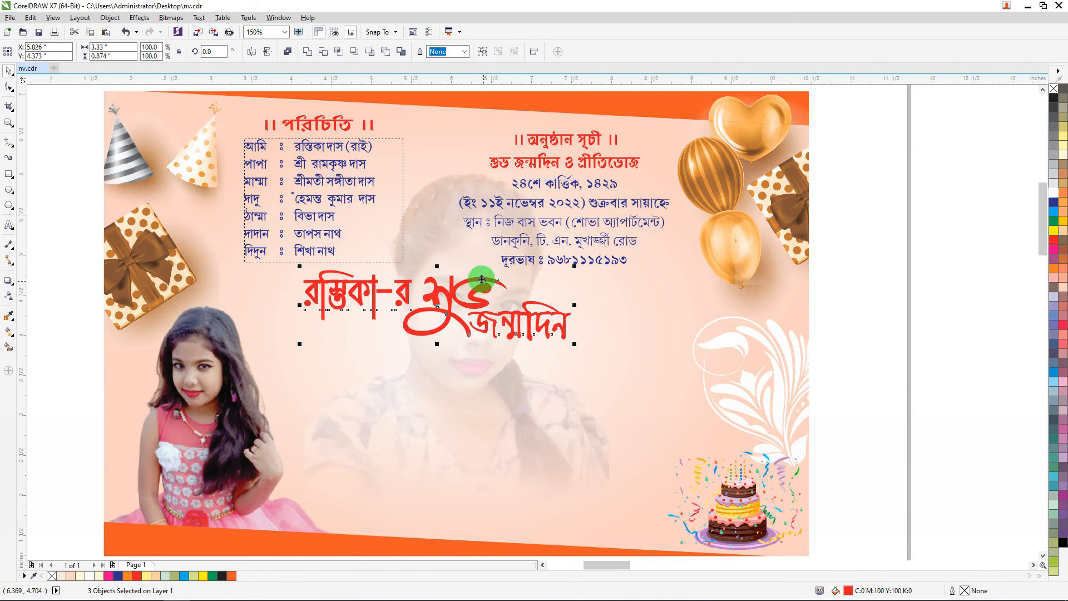
pyautogui.press('Right')
pyautogui.press('Right')
pyautogui.press('Right')
pyautogui.press('Right')
pyautogui.press('Right')
pyautogui.press('Right')
pyautogui.press('Right')
pyautogui.press('Right')
pyautogui.press('Right')
pyautogui.press('Right')
pyautogui.press('Right')
# Place the blue invitation paragraph on the card below the title, beside the pink-dress girl, nudging it to about X 7.07 inches.
pyautogui.scroll(-4, 518, 262)
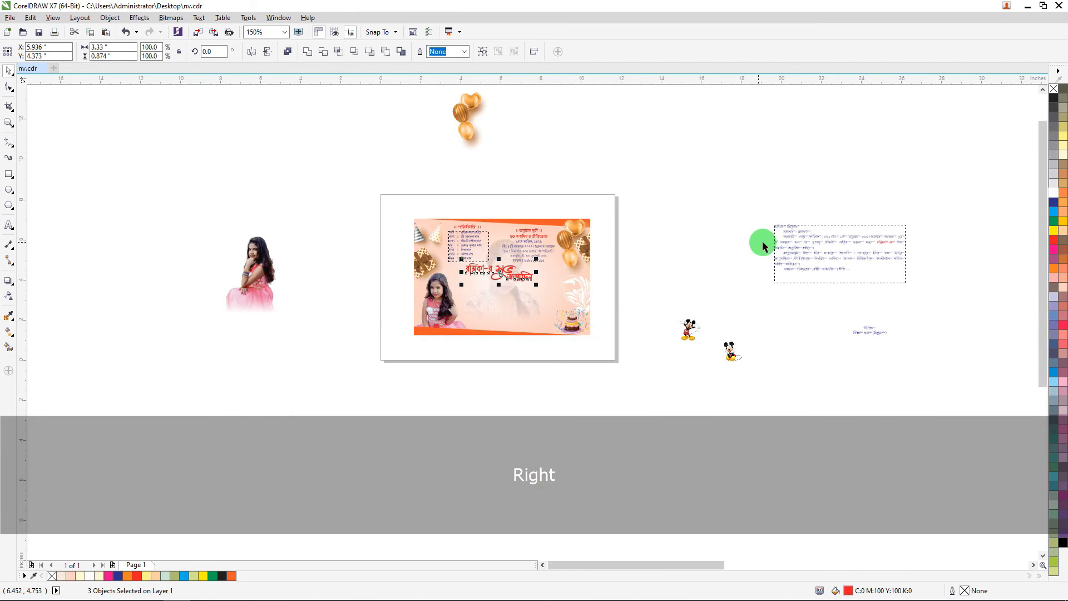
pyautogui.moveTo(820, 245); pyautogui.dragTo(495, 301)
pyautogui.scroll(2, 509, 300)
pyautogui.scroll(1, 480, 310)
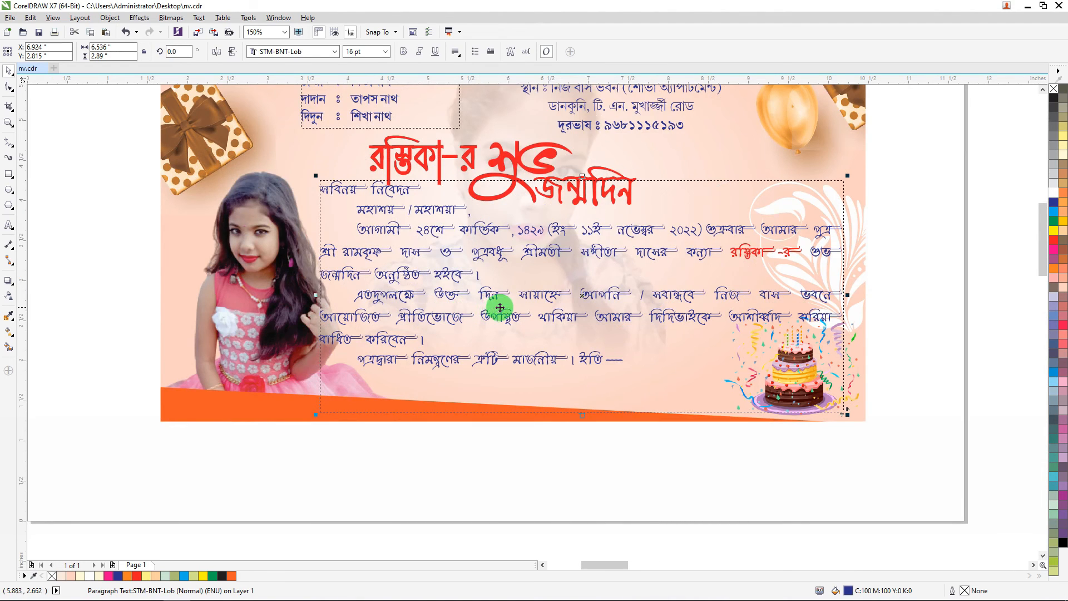
pyautogui.press('Right')
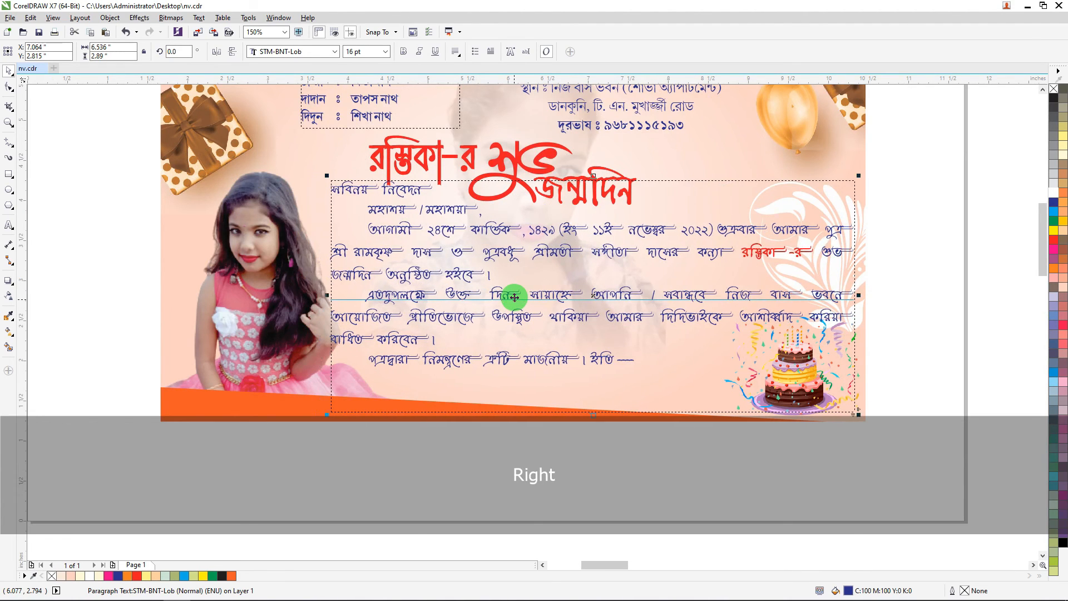
pyautogui.press('Right')
pyautogui.press('Right')
pyautogui.press('Right')
pyautogui.press('Left')
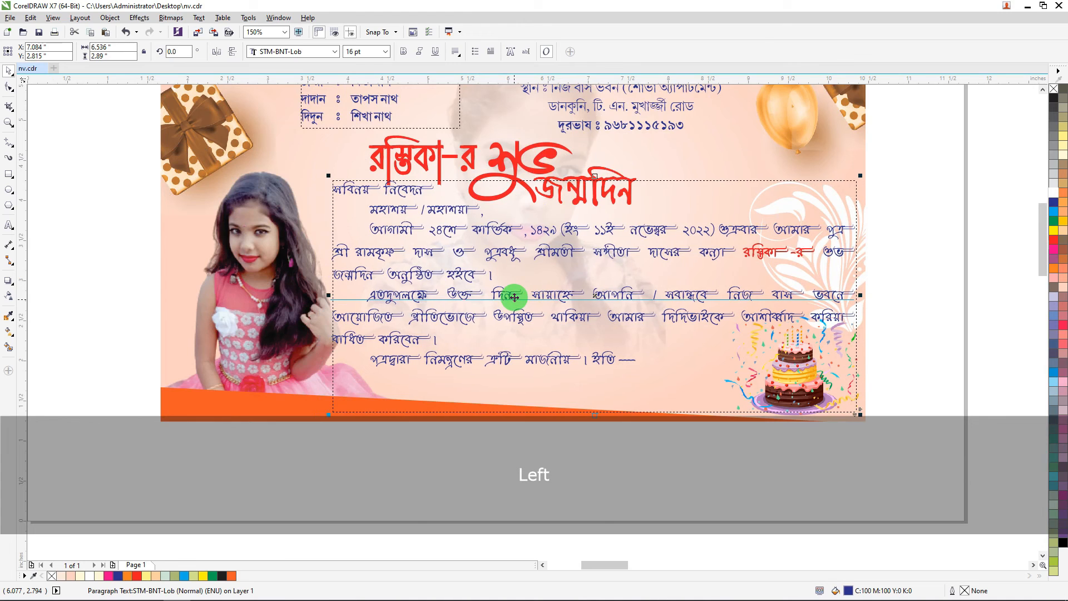
pyautogui.press('Left')
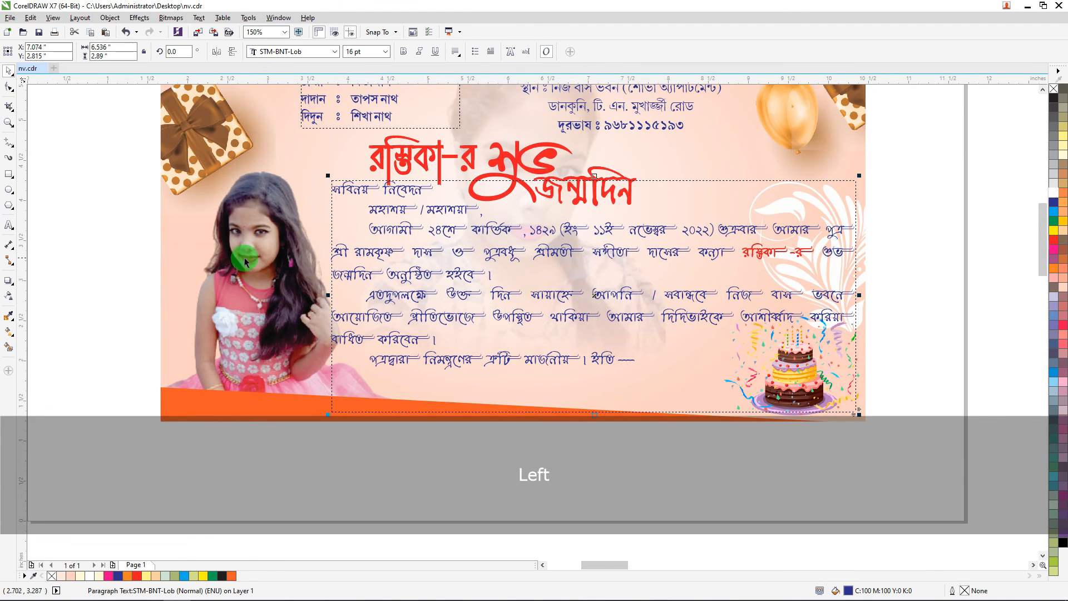
# Inside the card's PowerClip, nudge the pink-dress girl photo left to about X 2.73 inches and finish editing the clip contents.
pyautogui.keyDown('ctrl'); pyautogui.click(275, 287); pyautogui.keyUp('ctrl')
pyautogui.keyDown('ctrl'); pyautogui.click(255, 259); pyautogui.keyUp('ctrl')
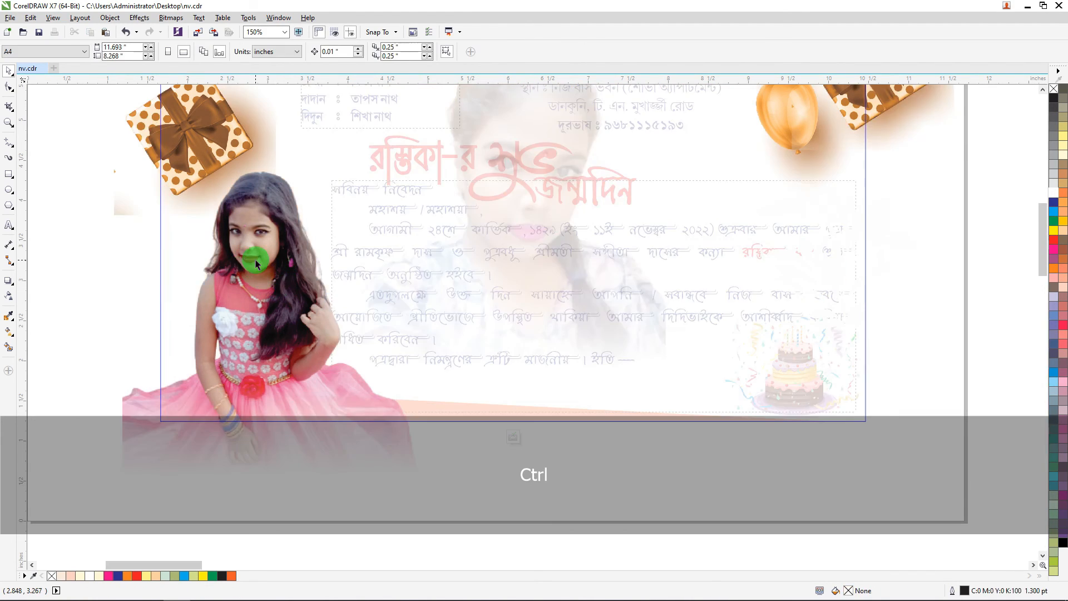
pyautogui.press('Left')
pyautogui.press('Left')
pyautogui.press('Left')
pyautogui.press('Left')
pyautogui.press('Left')
pyautogui.press('Left')
pyautogui.press('Left')
pyautogui.press('Left')
pyautogui.press('Left')
pyautogui.press('Left')
pyautogui.press('Left')
pyautogui.press('Left')
pyautogui.press('Left')
pyautogui.press('Left')
pyautogui.press('Left')
pyautogui.press('Left')
pyautogui.press('Left')
pyautogui.press('Left')
pyautogui.press('Left')
pyautogui.press('Left')
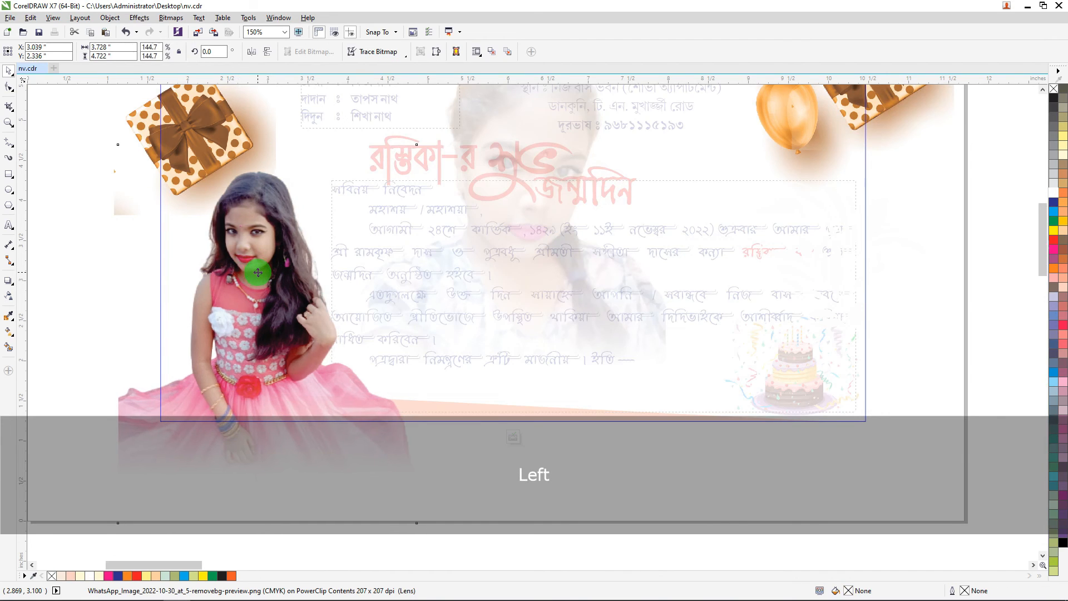
pyautogui.press('Left')
pyautogui.press('Left')
pyautogui.press('Left')
pyautogui.press('Left')
pyautogui.press('Left')
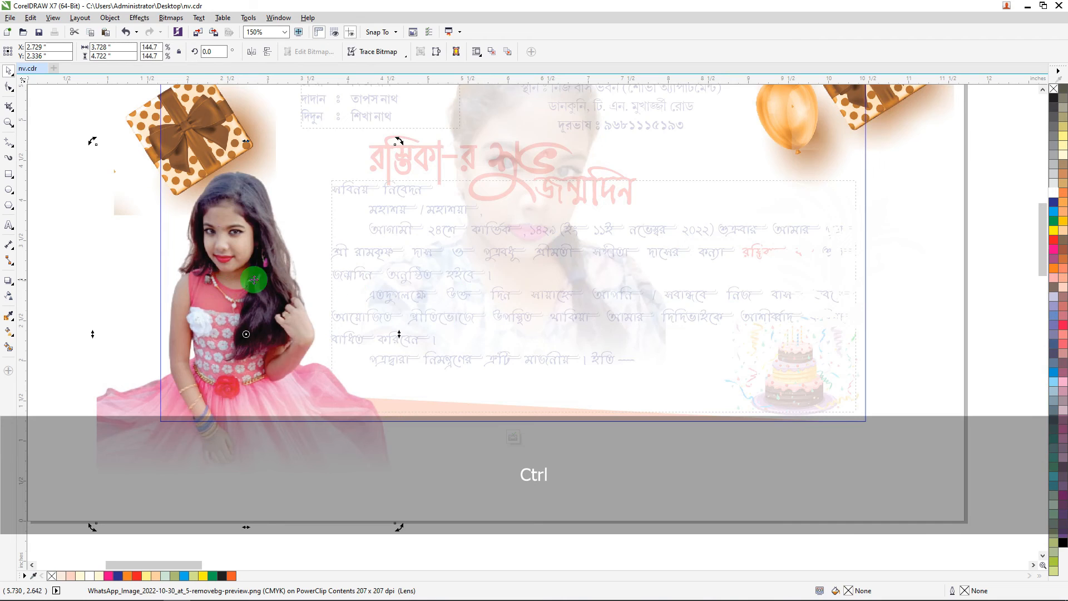
pyautogui.scroll(-2, 660, 271)
pyautogui.keyDown('ctrl'); pyautogui.click(741, 214); pyautogui.keyUp('ctrl')
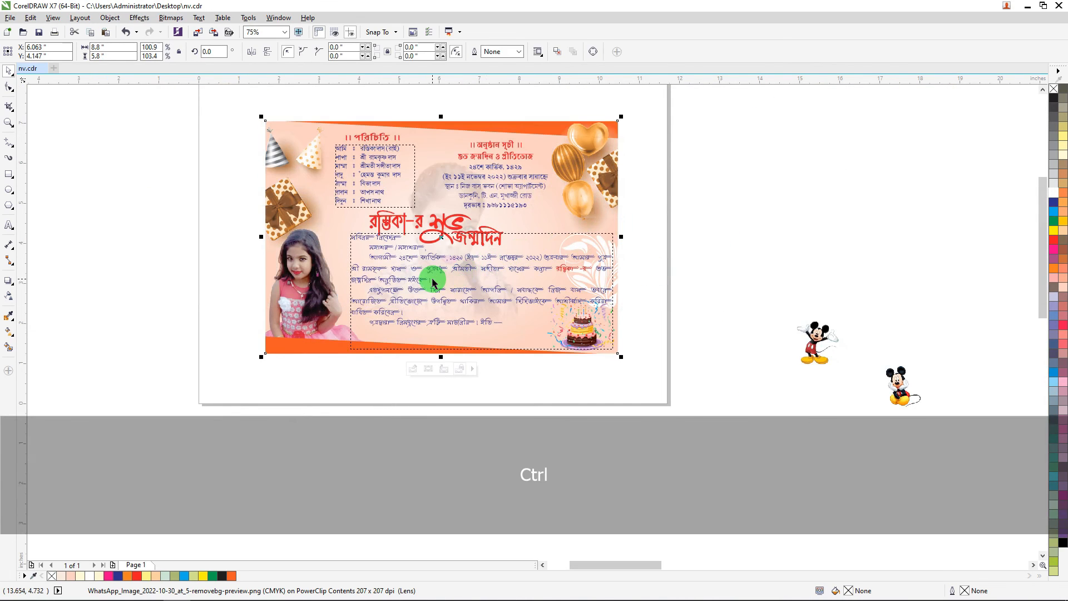
# Shift the blue invitation paragraph left beside the pink-dress girl, to about X 6.78, Y 2.83 inches.
pyautogui.scroll(2, 432, 274)
pyautogui.moveTo(425, 279); pyautogui.dragTo(401, 279)
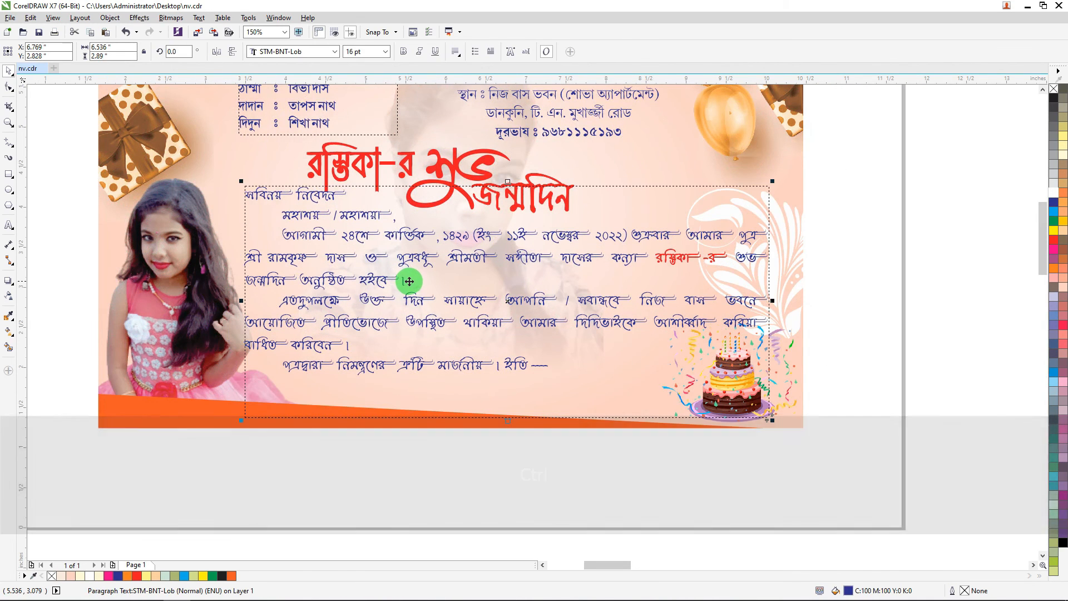
pyautogui.press('Right')
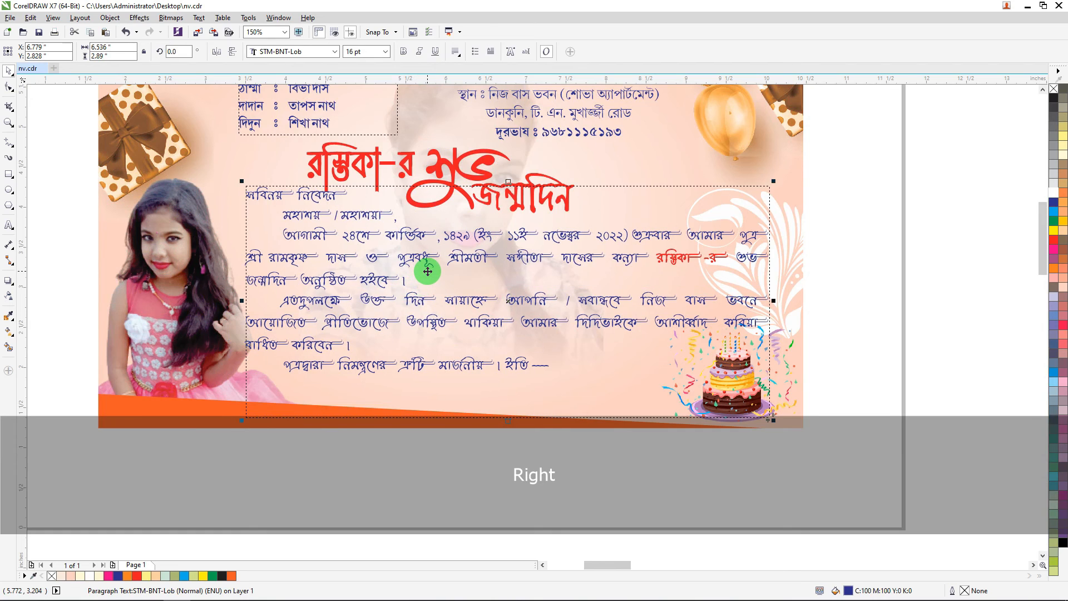
pyautogui.press('Right')
# Place the বিনীতা sign-off text on the card between the paragraph's closing line and the cake, at about X 7.94, Y 1.81 inches.
pyautogui.scroll(-3, 683, 249)
pyautogui.moveTo(804, 308); pyautogui.dragTo(506, 329)
pyautogui.scroll(4, 482, 310)
pyautogui.scroll(2, 481, 310)
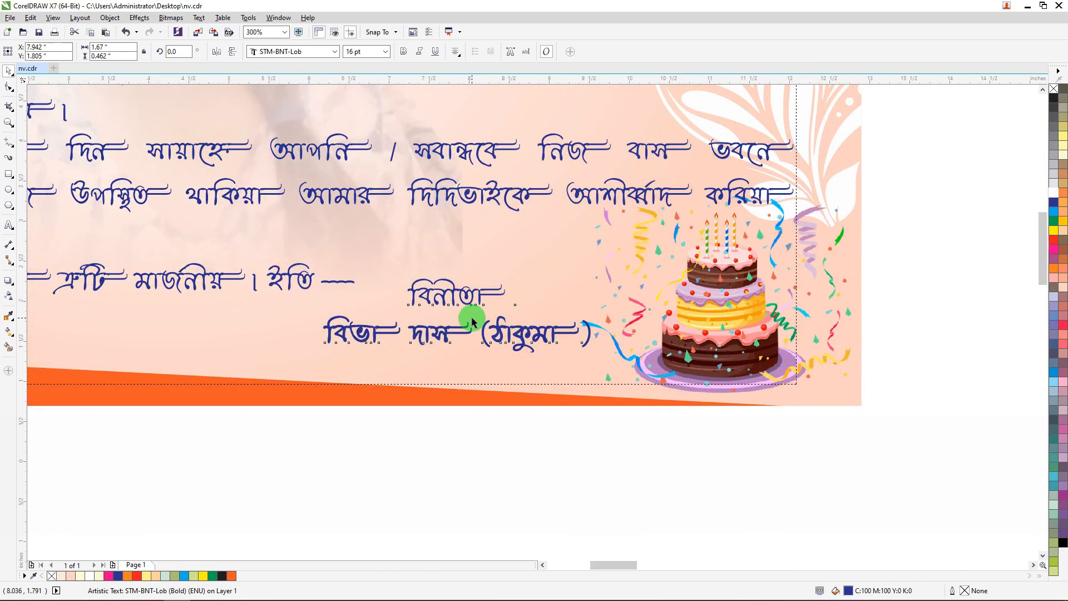
# Place the standing Mickey Mouse between the family list and the schedule block, scaled to about 0.92 inch, at about X 5.53, Y 5.33 inches.
pyautogui.scroll(-3, 470, 312)
pyautogui.moveTo(762, 333); pyautogui.dragTo(382, 136)
pyautogui.scroll(2, 381, 135)
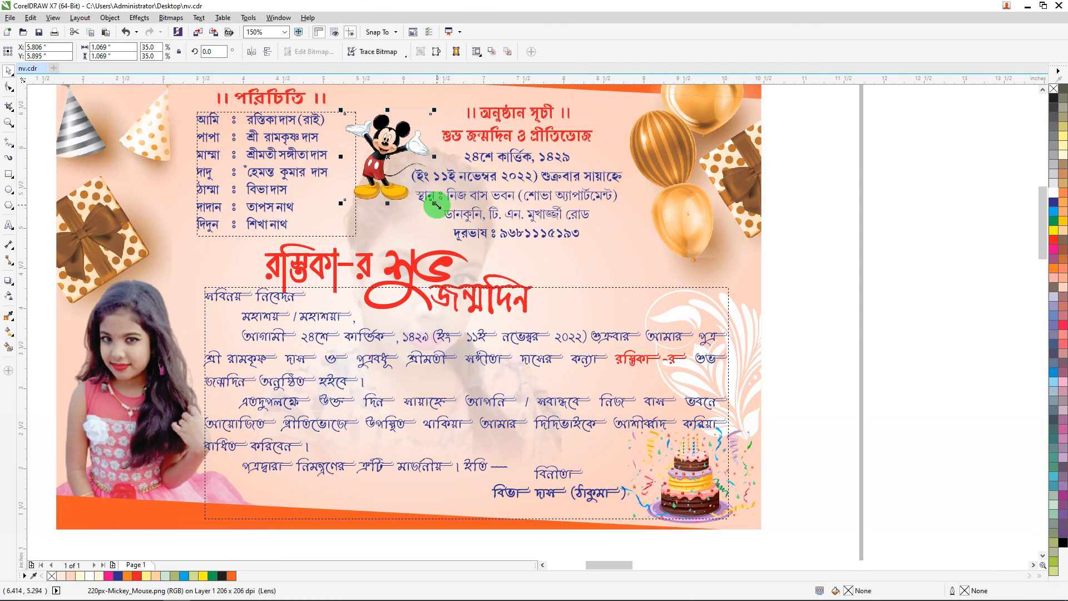
pyautogui.moveTo(436, 204); pyautogui.dragTo(423, 192)
pyautogui.moveTo(387, 155); pyautogui.dragTo(368, 192)
pyautogui.scroll(2, 367, 194)
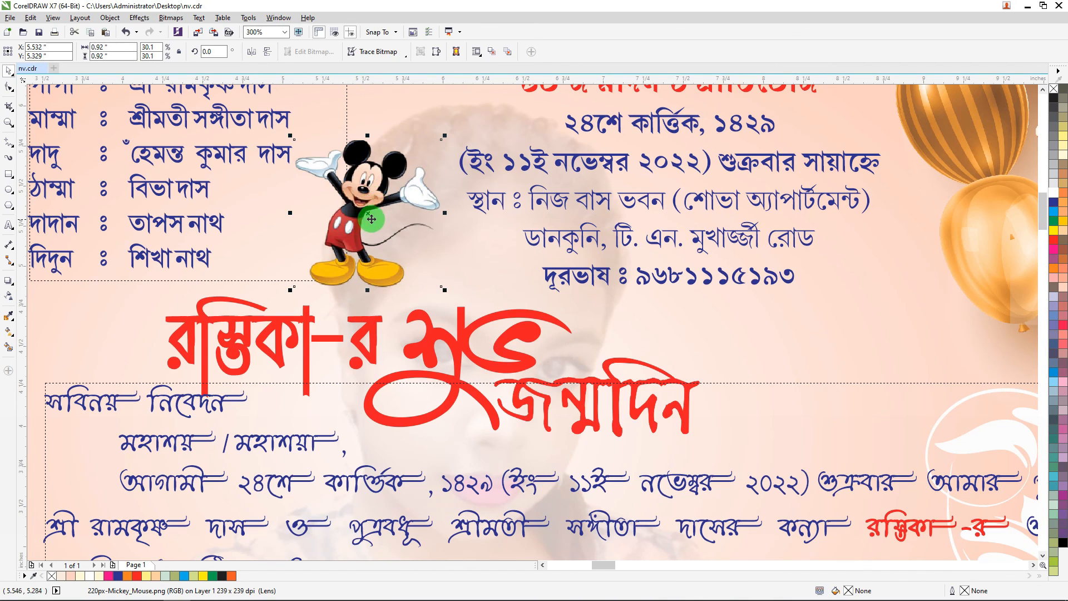
pyautogui.scroll(-5, 381, 209)
pyautogui.scroll(1, 402, 197)
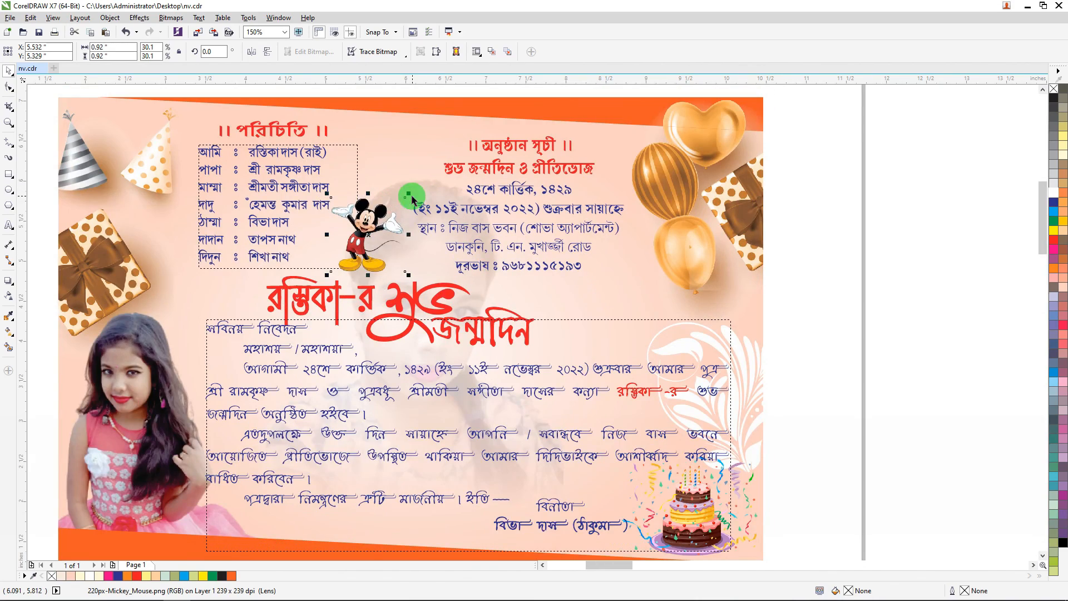
# Shrink the standing Mickey Mouse to about 0.76 inch and move it up beside the family list, to about X 5.65, Y 6.04 inches.
pyautogui.moveTo(412, 199); pyautogui.dragTo(400, 138)
pyautogui.scroll(4, 401, 137)
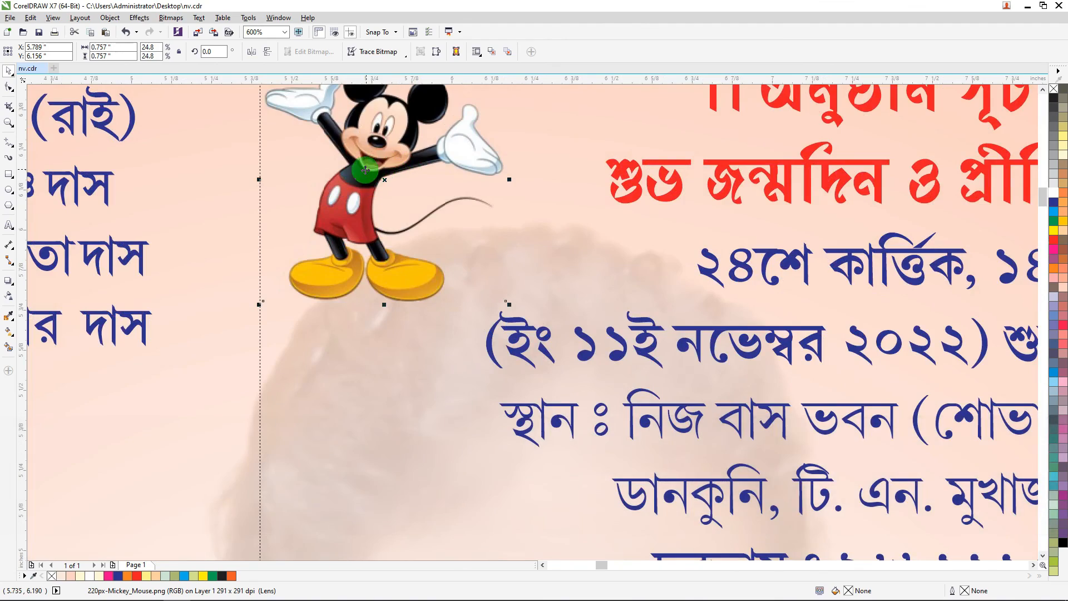
pyautogui.scroll(-4, 365, 169)
pyautogui.moveTo(368, 196); pyautogui.dragTo(357, 206)
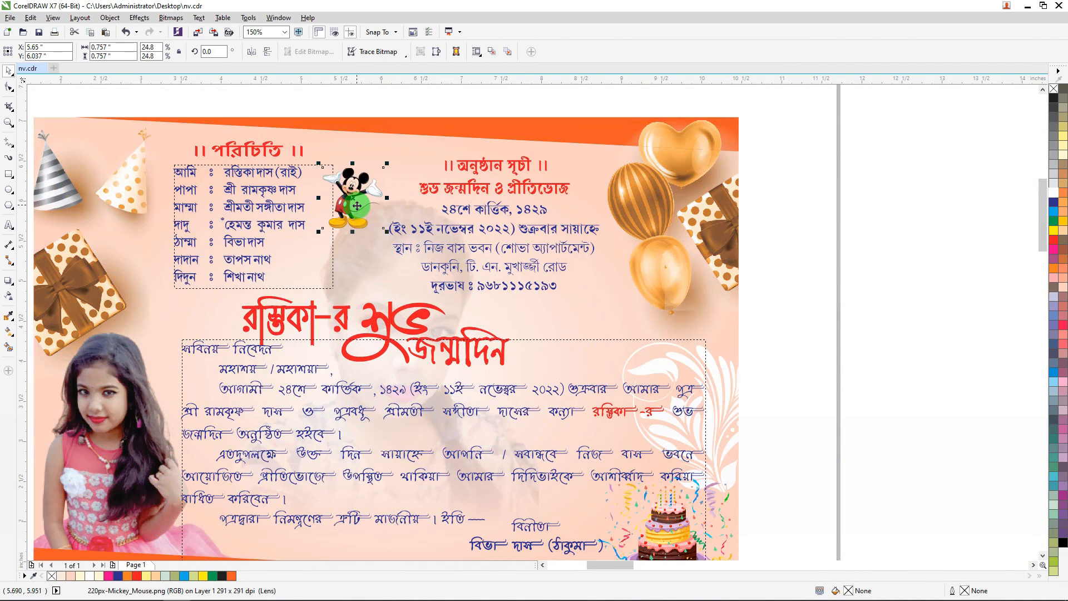
# Place the second Mickey Mouse on the card below the balloons, beside the red title, at about X 8.77, Y 4.41 inches, and save the document.
pyautogui.scroll(-4, 357, 206)
pyautogui.moveTo(589, 314); pyautogui.dragTo(398, 326)
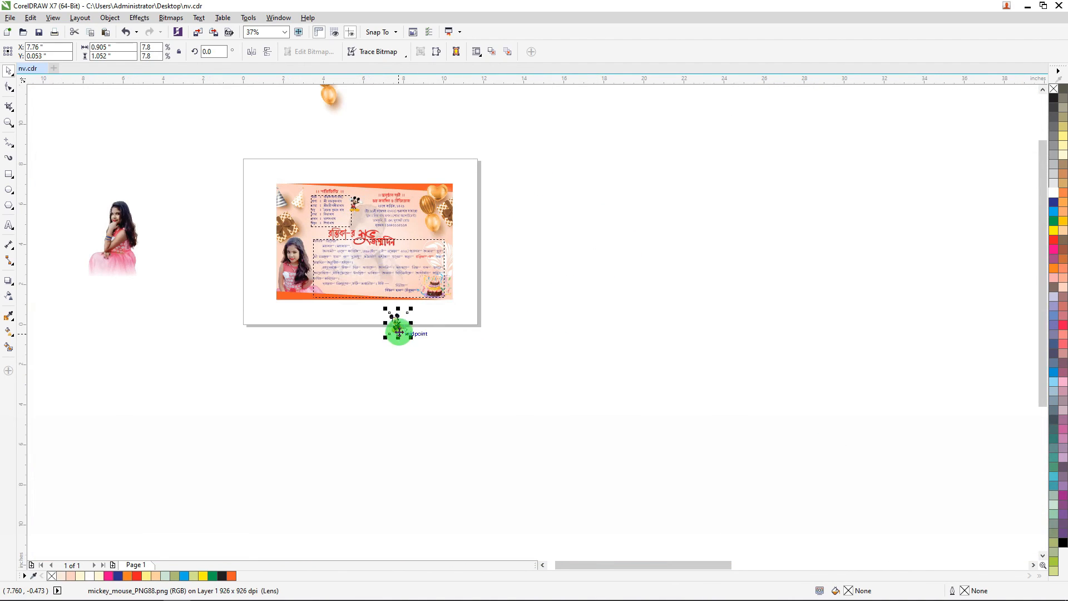
pyautogui.scroll(2, 321, 255)
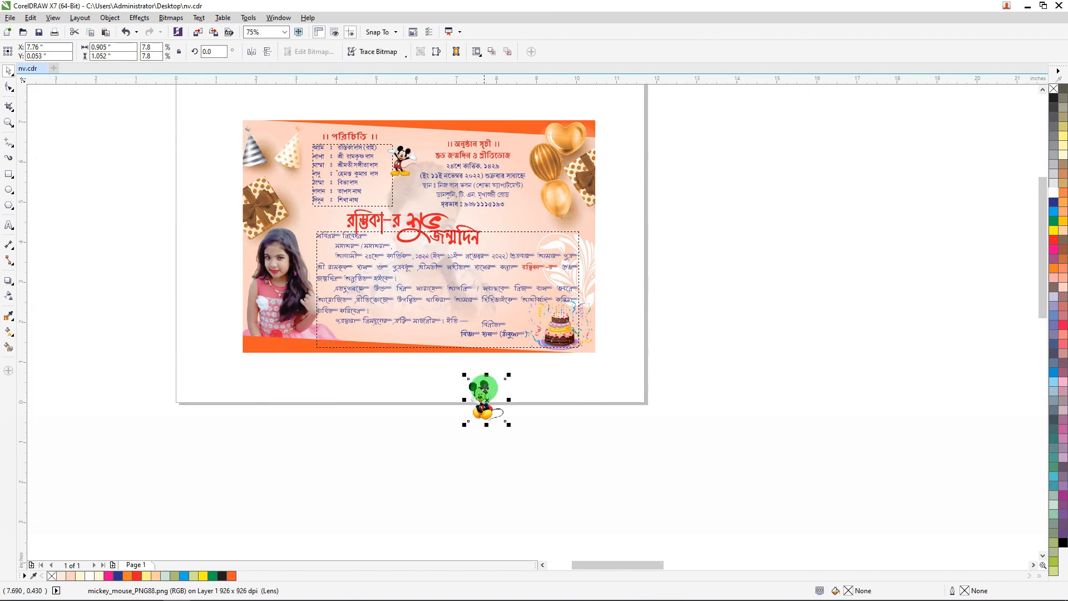
pyautogui.moveTo(479, 401); pyautogui.dragTo(534, 224)
pyautogui.scroll(2, 513, 228)
pyautogui.scroll(-2, 532, 228)
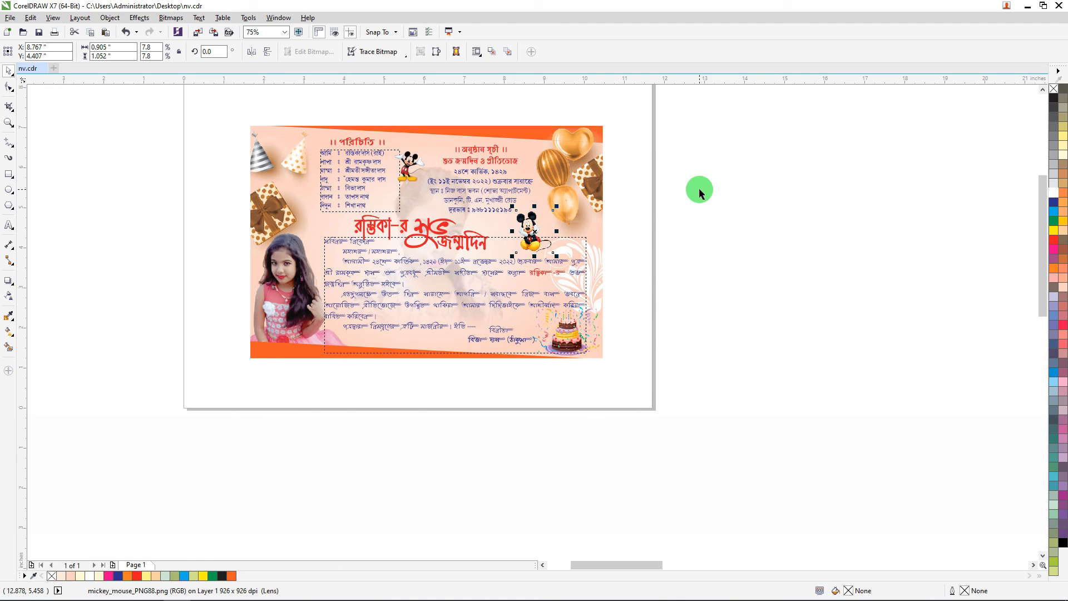
pyautogui.click(698, 180)
pyautogui.hotkey('ctrl', 's')
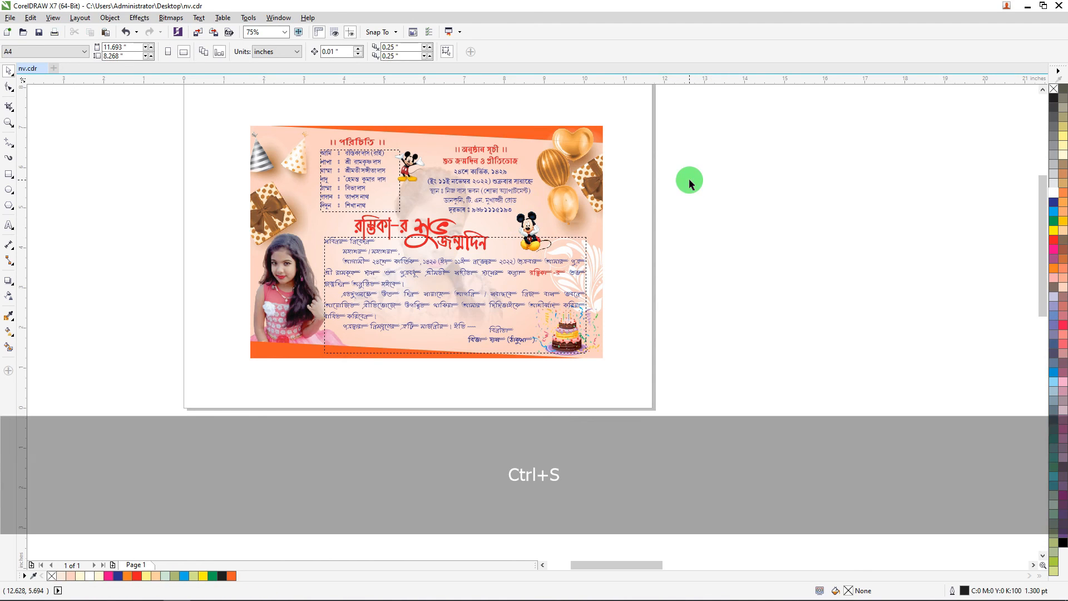